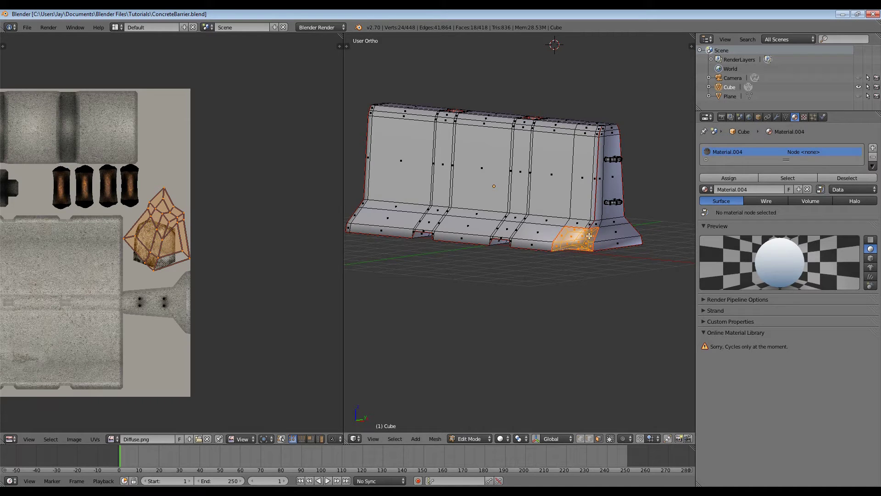
Load Diffuse.dds from the Tutorial Files Textures folder as the UV editor's image, with the file browser showing thumbnails.
{"action": "middle_click_drag", "start_coordinate": [544, 225], "coordinate": [587, 222], "text": "shift"}
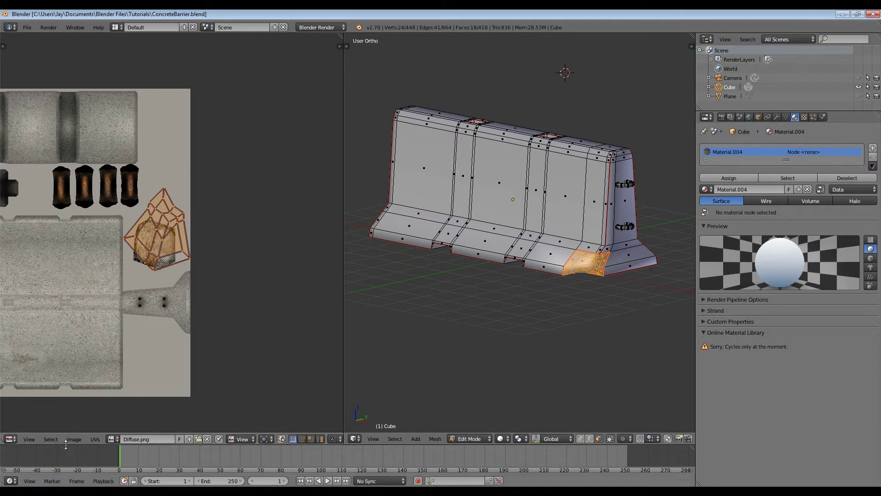
{"action": "left_click", "coordinate": [73, 439]}
{"action": "left_click", "coordinate": [104, 417]}
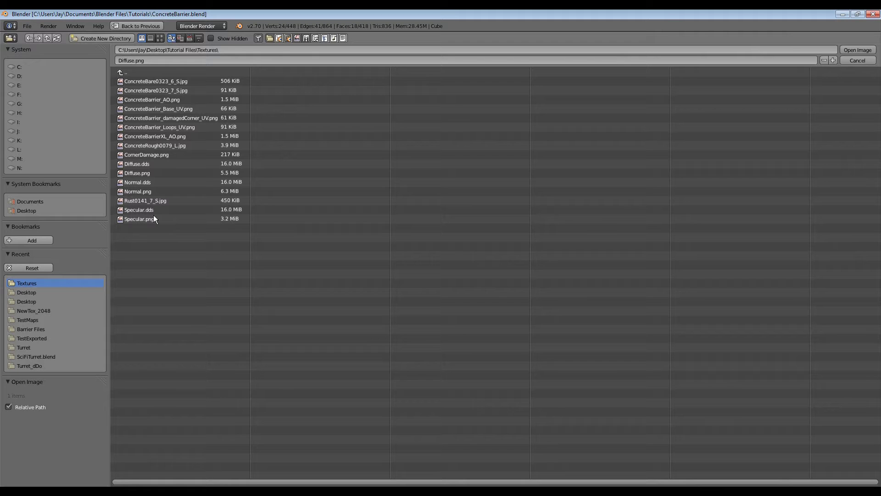
{"action": "left_click", "coordinate": [37, 210]}
{"action": "left_click", "coordinate": [139, 146]}
{"action": "left_click", "coordinate": [160, 39]}
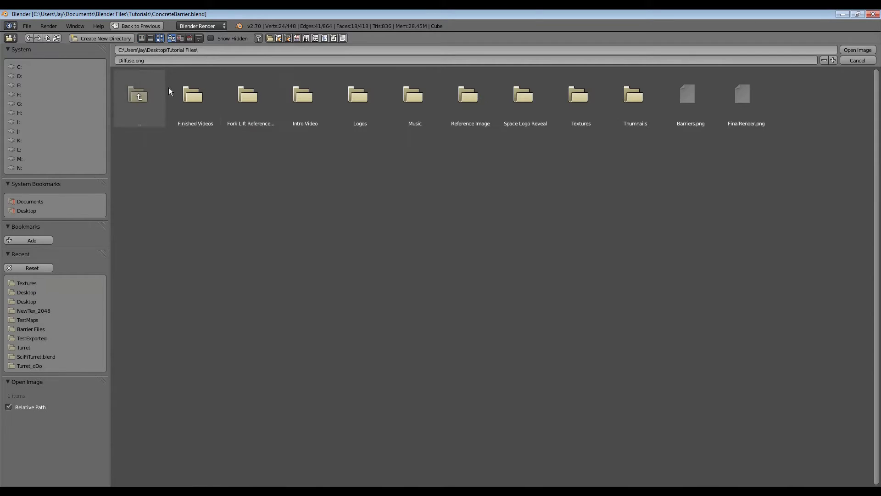
{"action": "left_click", "coordinate": [583, 110]}
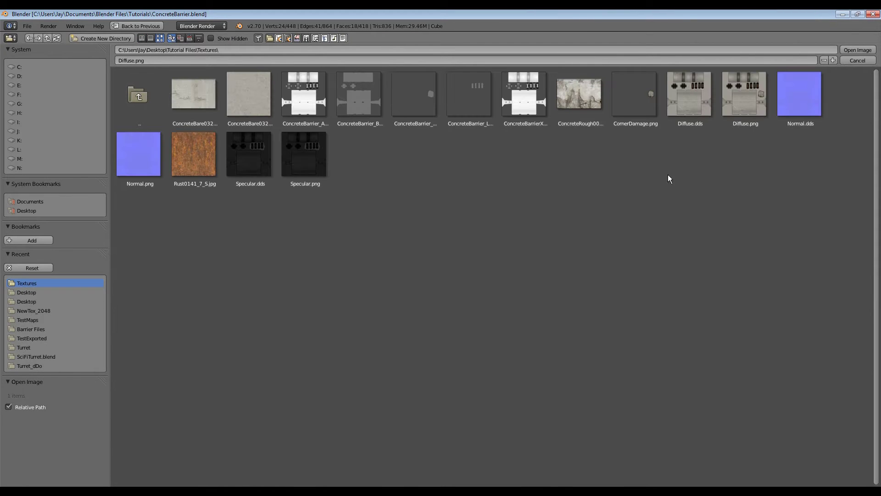
{"action": "left_click", "coordinate": [690, 95]}
{"action": "left_click", "coordinate": [858, 50]}
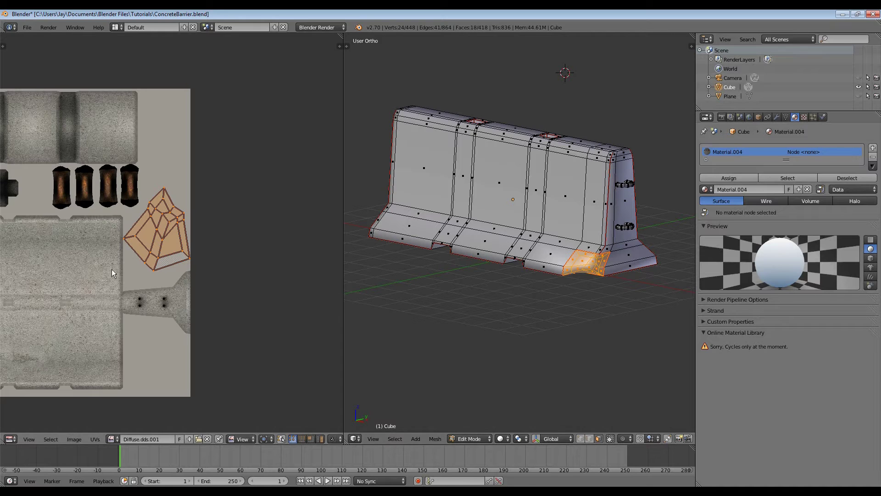
Examine the damaged corner's UV island over the diffuse texture and the matching faces on the barrier model.
{"action": "middle_click_drag", "start_coordinate": [159, 253], "coordinate": [204, 244]}
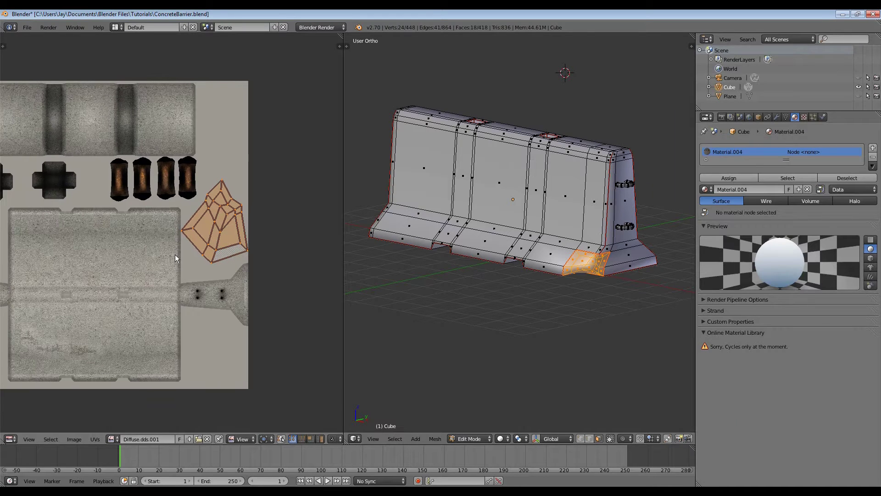
{"action": "key", "text": "ctrl+Up"}
{"action": "scroll", "coordinate": [459, 259], "scroll_direction": "up", "scroll_amount": 1}
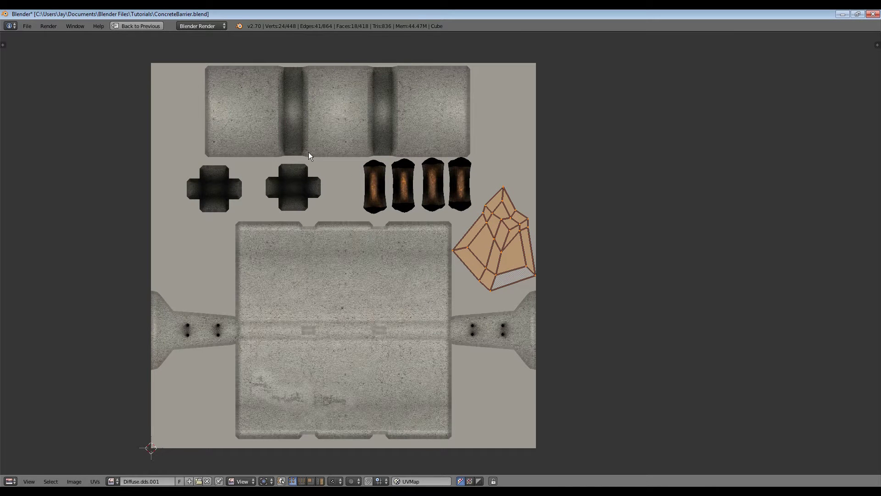
{"action": "key", "text": "ctrl+Up"}
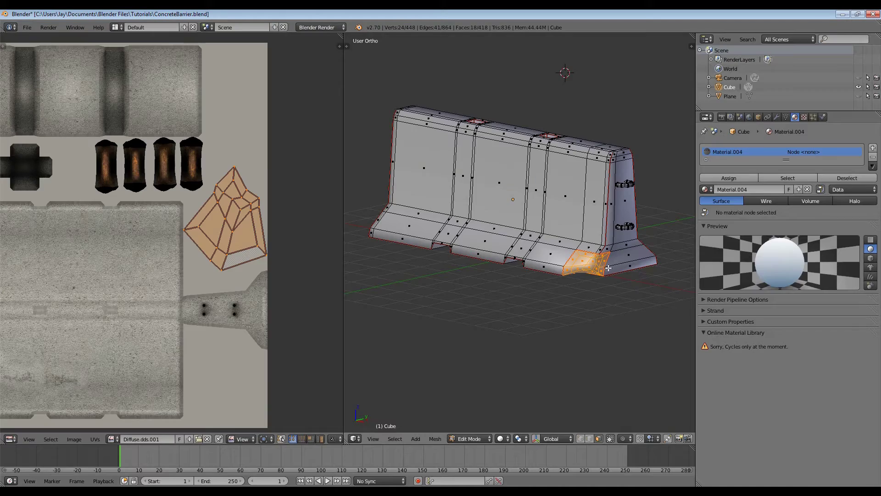
{"action": "scroll", "coordinate": [507, 291], "scroll_direction": "up", "scroll_amount": 4}
{"action": "middle_click_drag", "start_coordinate": [579, 311], "coordinate": [516, 280], "text": "shift"}
{"action": "scroll", "coordinate": [515, 280], "scroll_direction": "up", "scroll_amount": 1}
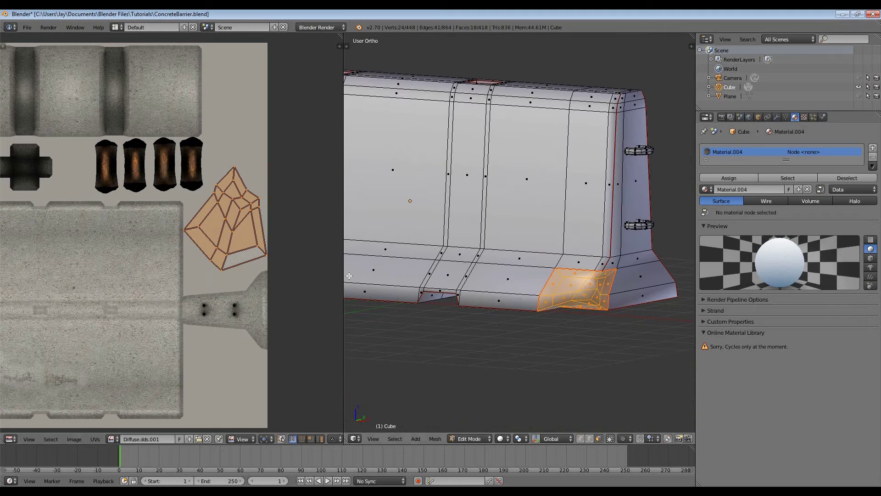
{"action": "scroll", "coordinate": [554, 291], "scroll_direction": "up", "scroll_amount": 3}
{"action": "scroll", "coordinate": [554, 291], "scroll_direction": "up", "scroll_amount": 4}
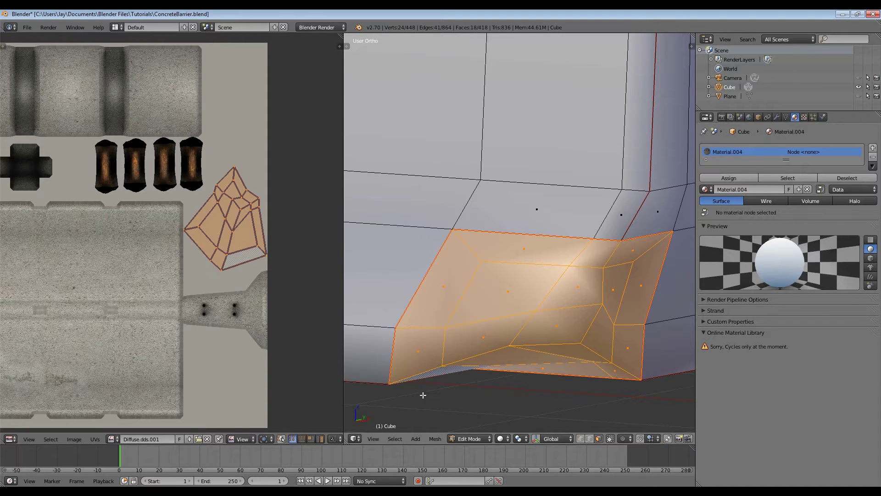
{"action": "scroll", "coordinate": [521, 370], "scroll_direction": "down", "scroll_amount": 3}
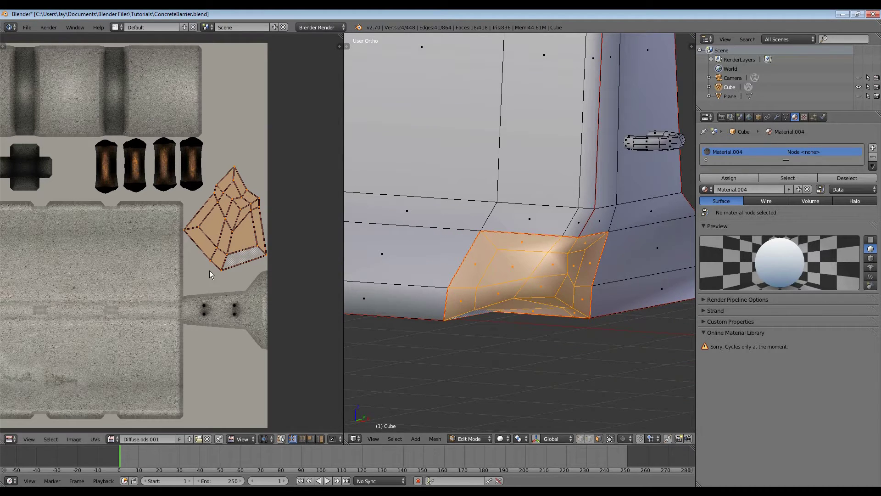
{"action": "key", "text": "ctrl+Up"}
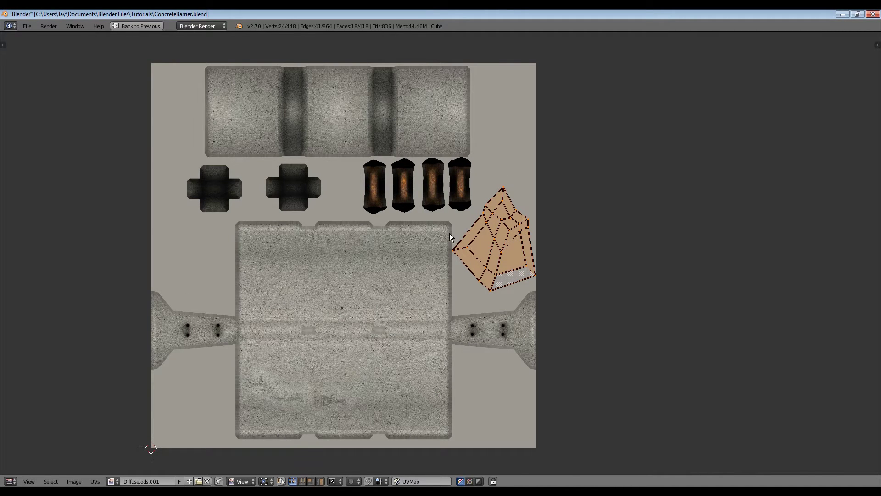
{"action": "key", "text": "ctrl+Up"}
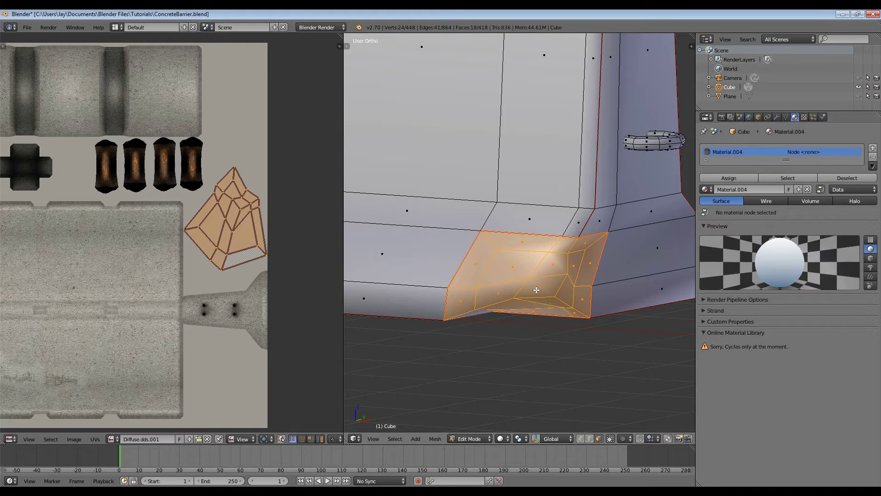
Switch the barrier to Object Mode and display it with Texture viewport shading in a maximized 3D view.
{"action": "scroll", "coordinate": [524, 244], "scroll_direction": "down", "scroll_amount": 5}
{"action": "middle_click_drag", "start_coordinate": [522, 238], "coordinate": [536, 303]}
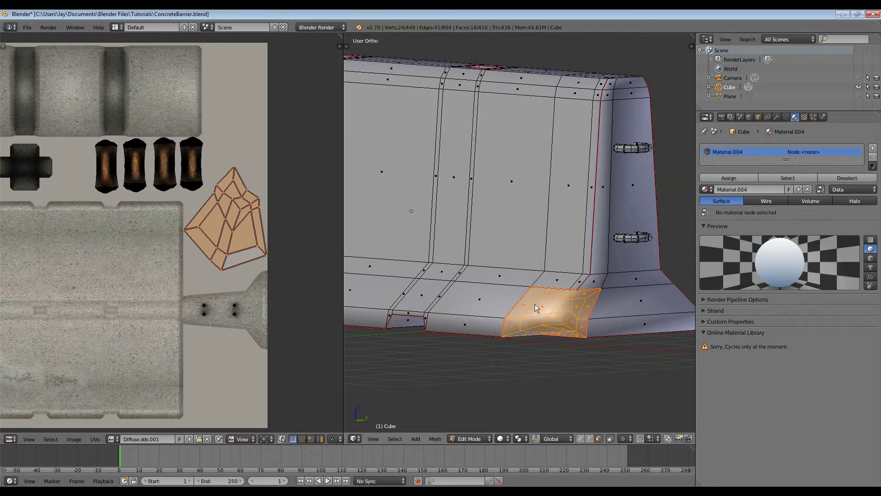
{"action": "key", "text": "Tab"}
{"action": "left_click", "coordinate": [511, 438]}
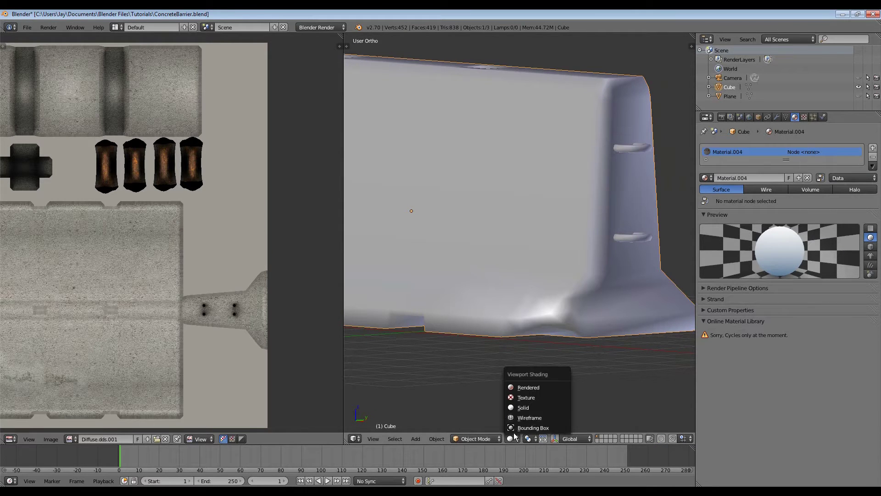
{"action": "left_click", "coordinate": [525, 398]}
{"action": "key", "text": "shift+space"}
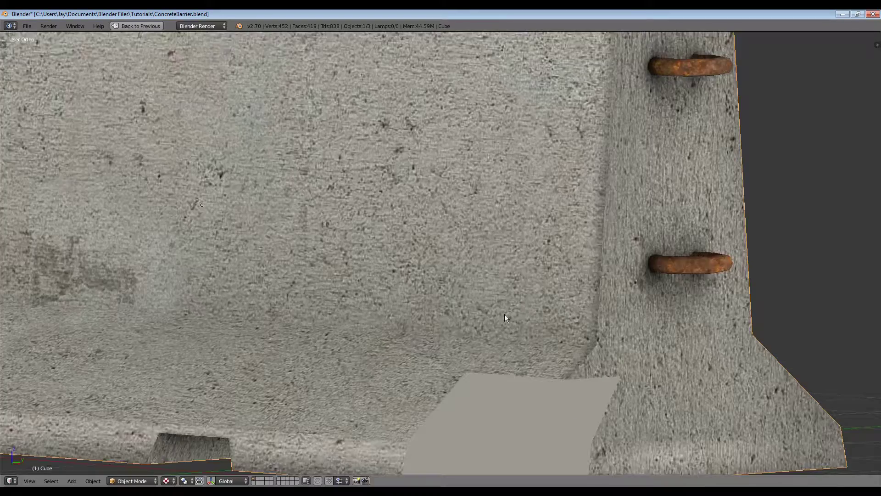
Inspect the textured barrier and its untextured damaged corner from several angles, and restore the normal screen layout.
{"action": "scroll", "coordinate": [505, 314], "scroll_direction": "down", "scroll_amount": 3}
{"action": "middle_click_drag", "start_coordinate": [441, 329], "coordinate": [482, 346]}
{"action": "scroll", "coordinate": [482, 350], "scroll_direction": "down", "scroll_amount": 4}
{"action": "middle_click_drag", "start_coordinate": [495, 309], "coordinate": [465, 288]}
{"action": "scroll", "coordinate": [456, 291], "scroll_direction": "up", "scroll_amount": 4}
{"action": "middle_click_drag", "start_coordinate": [462, 252], "coordinate": [466, 198], "text": "shift"}
{"action": "middle_click_drag", "start_coordinate": [483, 239], "coordinate": [492, 273]}
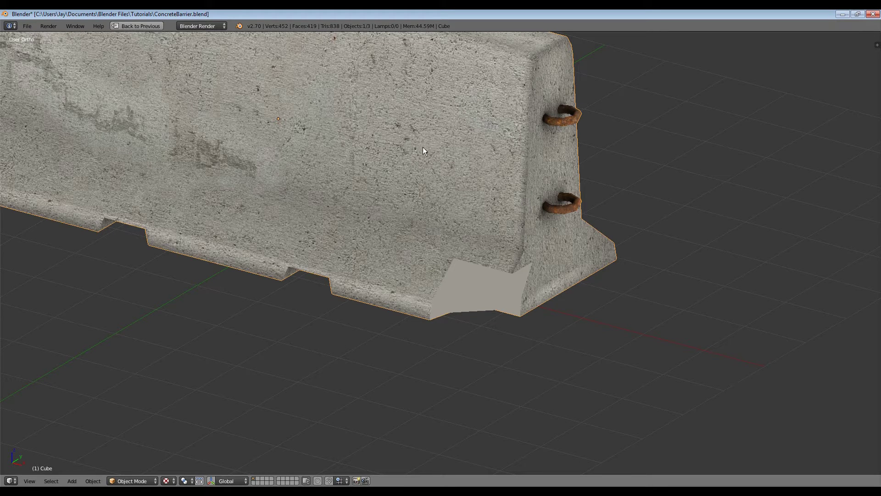
{"action": "middle_click_drag", "start_coordinate": [453, 140], "coordinate": [533, 218], "text": "shift"}
{"action": "middle_click_drag", "start_coordinate": [533, 218], "coordinate": [511, 208], "text": "shift"}
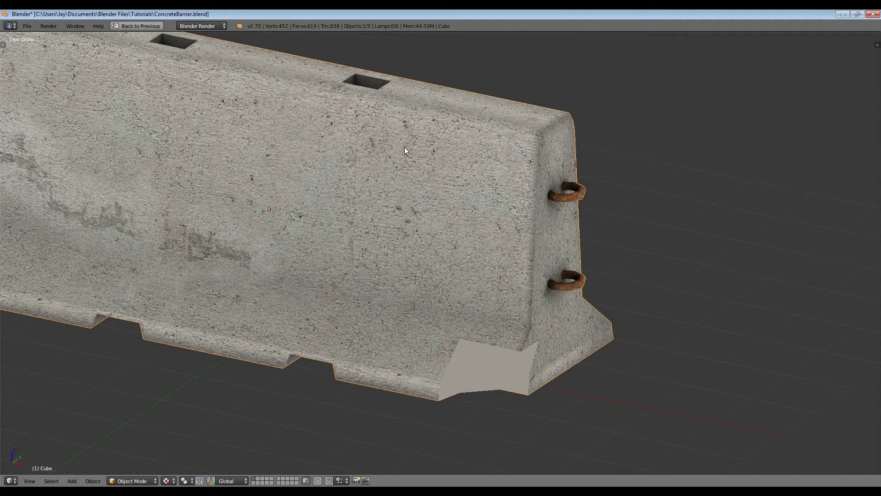
{"action": "mouse_move", "coordinate": [495, 277]}
{"action": "middle_mouse_down"}
{"action": "mouse_move", "coordinate": [526, 271]}
{"action": "mouse_move", "coordinate": [498, 282]}
{"action": "middle_mouse_up"}
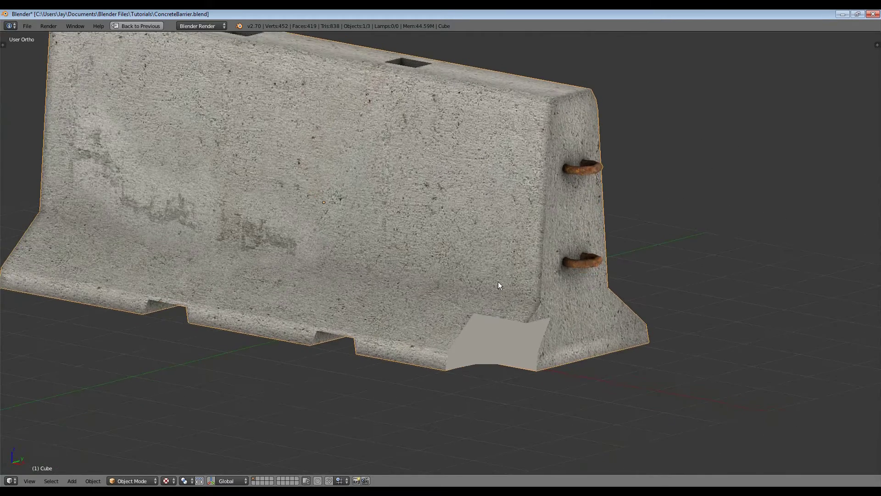
{"action": "key", "text": "ctrl+Up"}
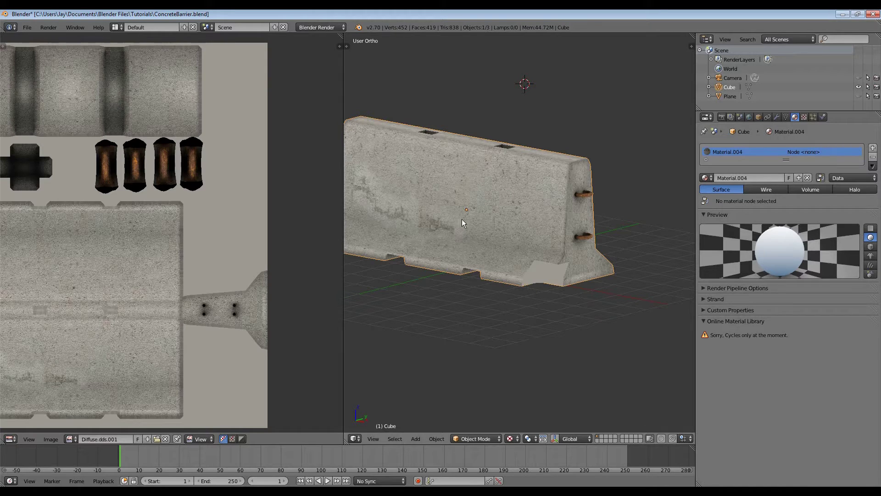
{"action": "middle_click_drag", "start_coordinate": [476, 209], "coordinate": [505, 220], "text": "shift"}
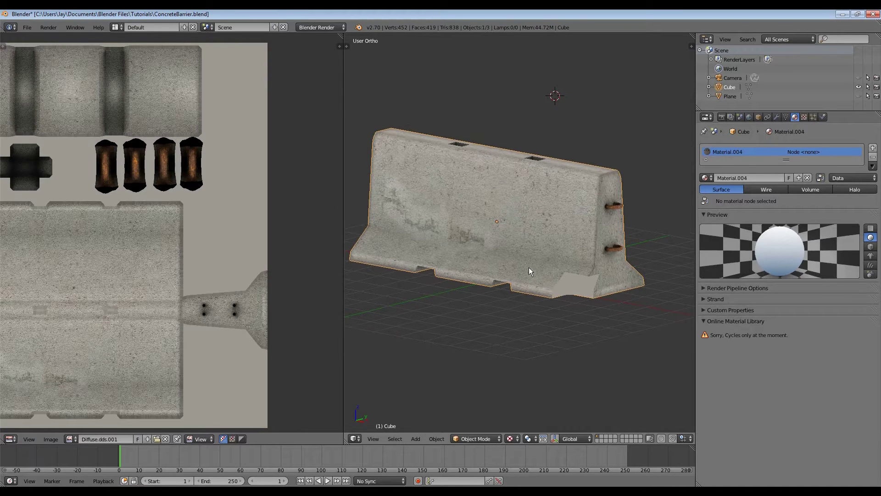
Switch to GIMP, close its empty window and return to the barrier in Blender.
{"action": "left_click", "coordinate": [584, 471]}
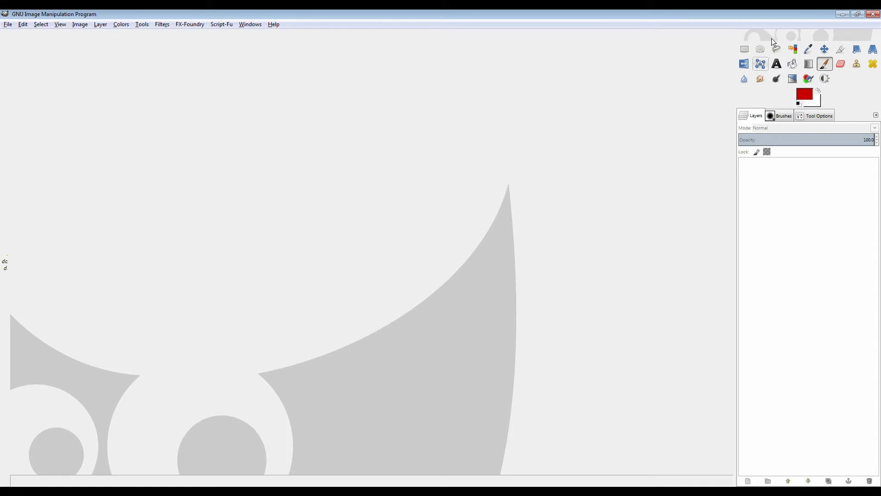
{"action": "left_click", "coordinate": [876, 15]}
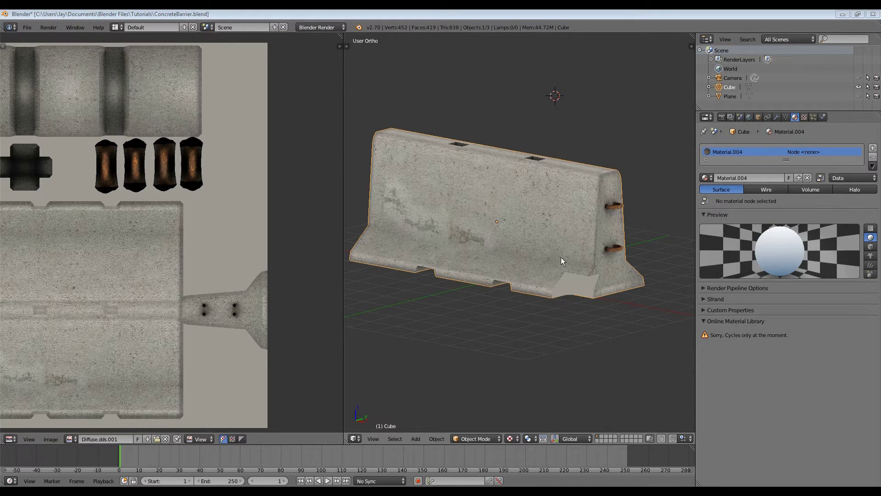
{"action": "middle_click_drag", "start_coordinate": [552, 242], "coordinate": [582, 252]}
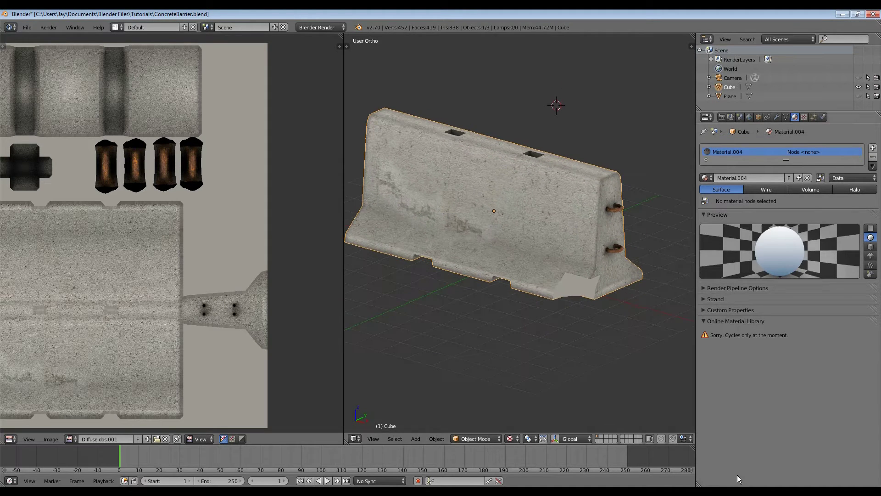
Switch to the Textures folder, view ConcreteRough0079_L.jpg in Windows Photo Viewer, and close the folder to return to Blender.
{"action": "key", "text": "alt+Tab"}
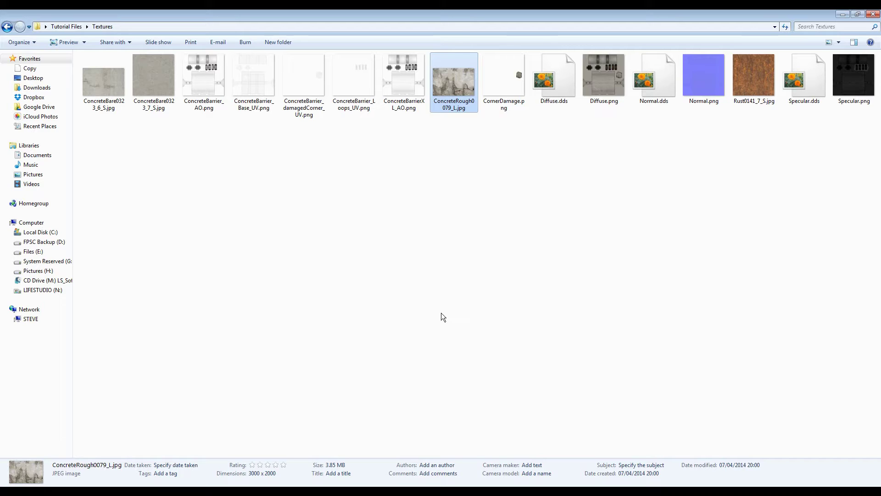
{"action": "double_click", "coordinate": [448, 83]}
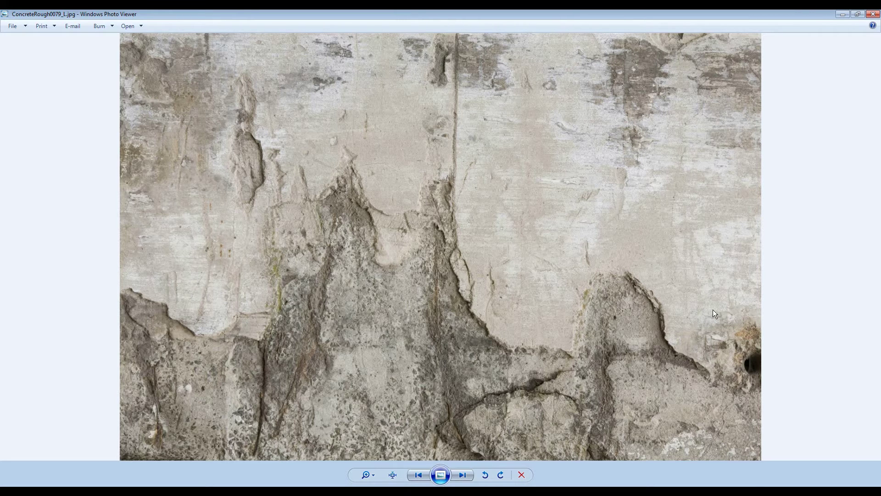
{"action": "left_click", "coordinate": [873, 14]}
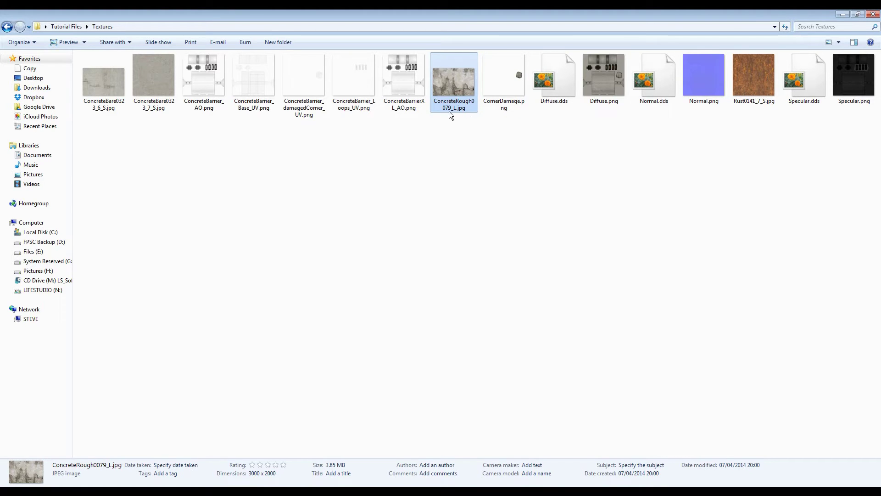
{"action": "left_click", "coordinate": [453, 140]}
{"action": "left_click", "coordinate": [448, 78]}
{"action": "left_click", "coordinate": [426, 169]}
{"action": "left_click", "coordinate": [449, 71]}
{"action": "left_click", "coordinate": [873, 14]}
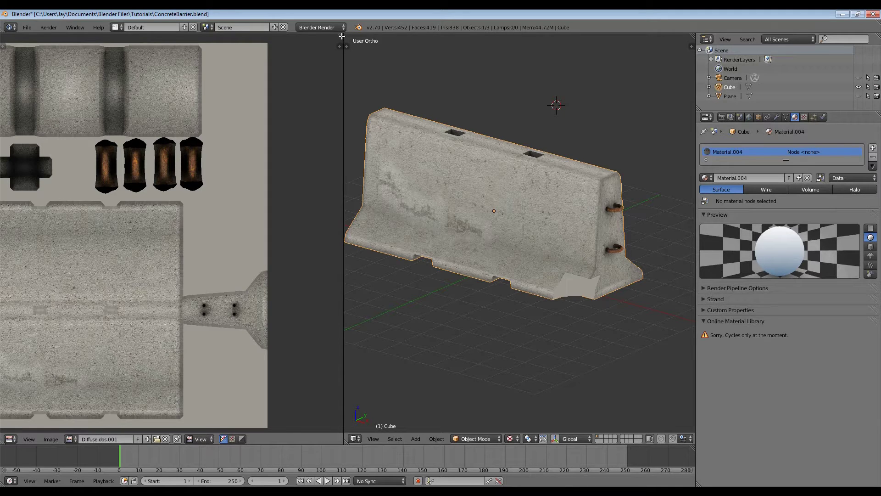
Join the 3D view with the UV editor area so that the 3D view fills both.
{"action": "left_click_drag", "start_coordinate": [343, 36], "coordinate": [462, 103]}
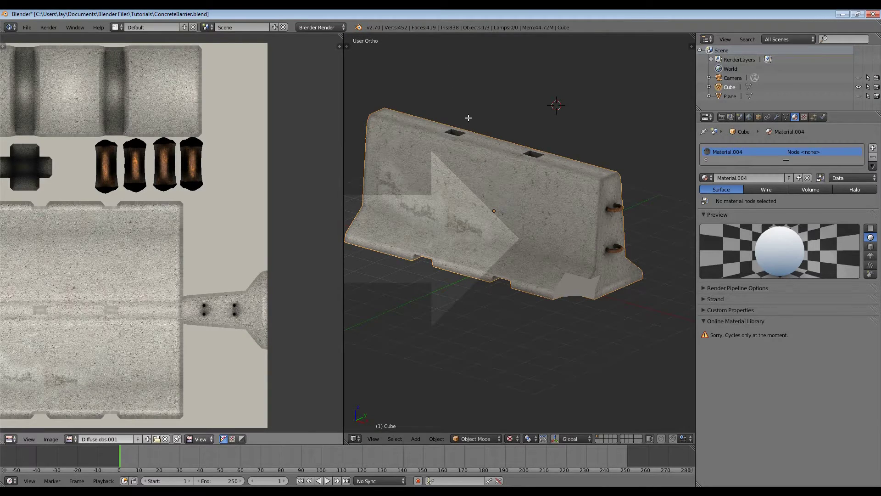
{"action": "left_click_drag", "start_coordinate": [173, 119], "coordinate": [158, 117]}
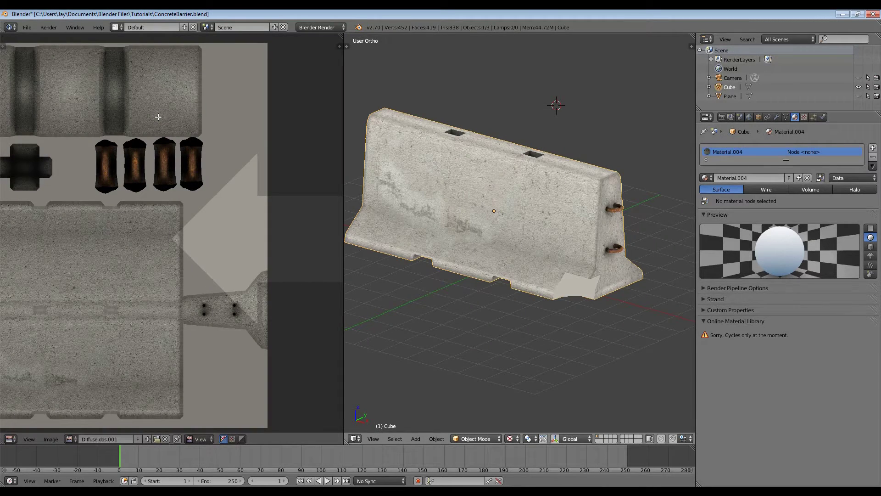
{"action": "left_click_drag", "start_coordinate": [158, 117], "coordinate": [153, 122]}
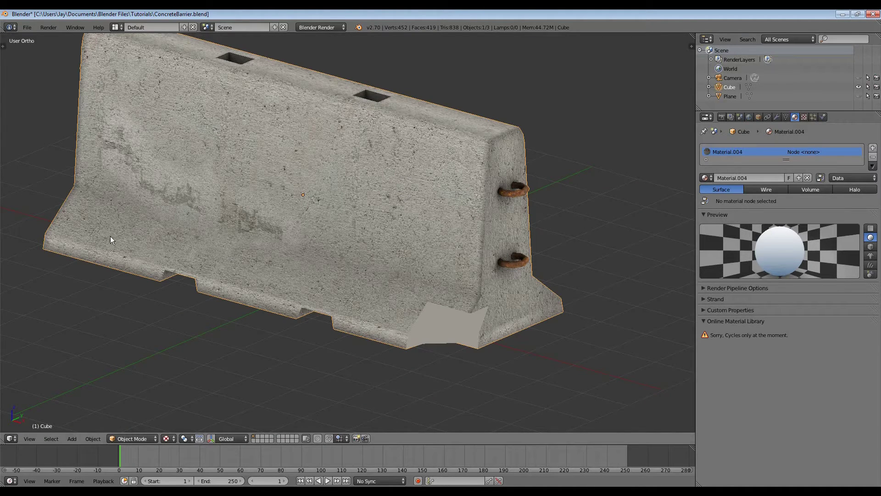
Turn off the grid floor so the barrier's underside and damaged corner can be viewed without grid lines.
{"action": "middle_click_drag", "start_coordinate": [238, 157], "coordinate": [391, 239]}
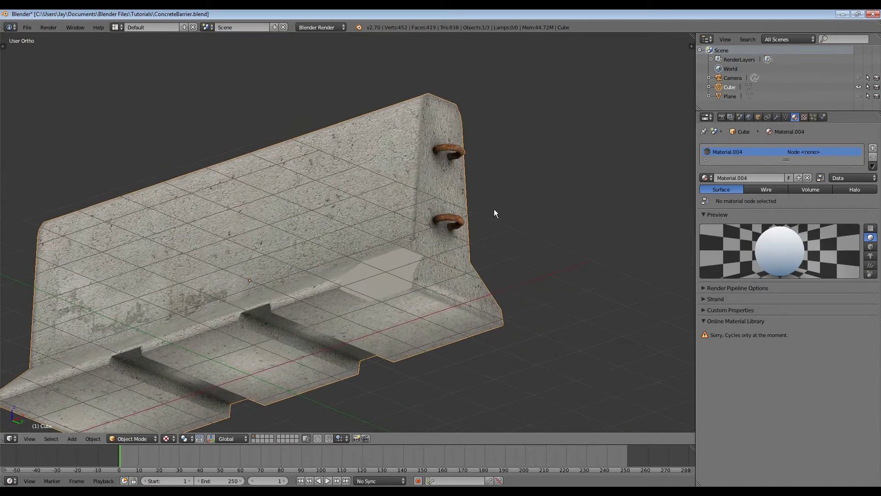
{"action": "middle_click_drag", "start_coordinate": [364, 202], "coordinate": [396, 222]}
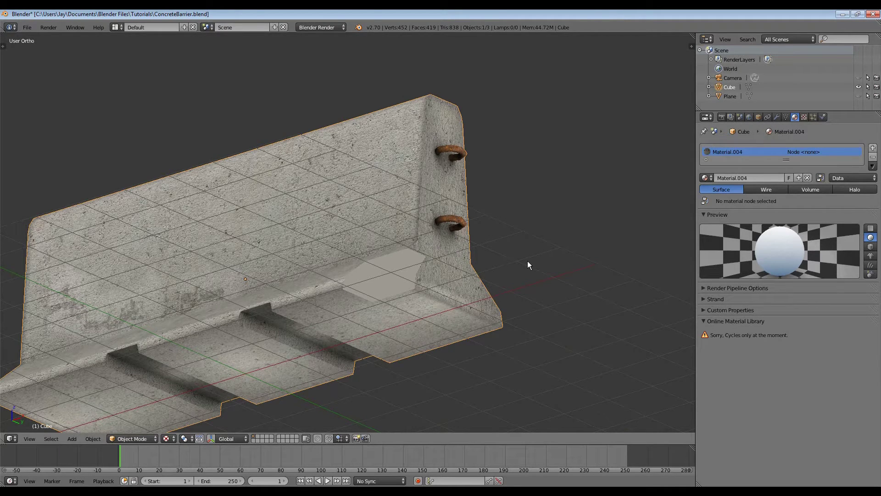
{"action": "key", "text": "n"}
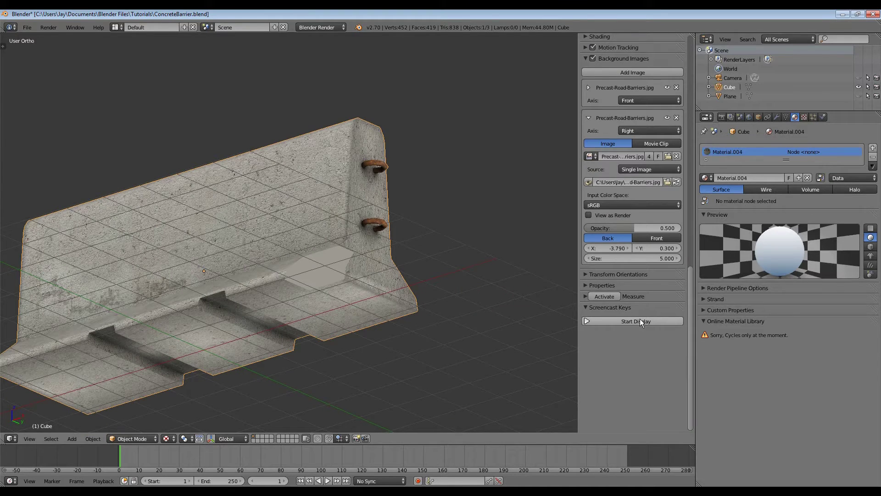
{"action": "scroll", "coordinate": [616, 219], "scroll_direction": "up", "scroll_amount": 10}
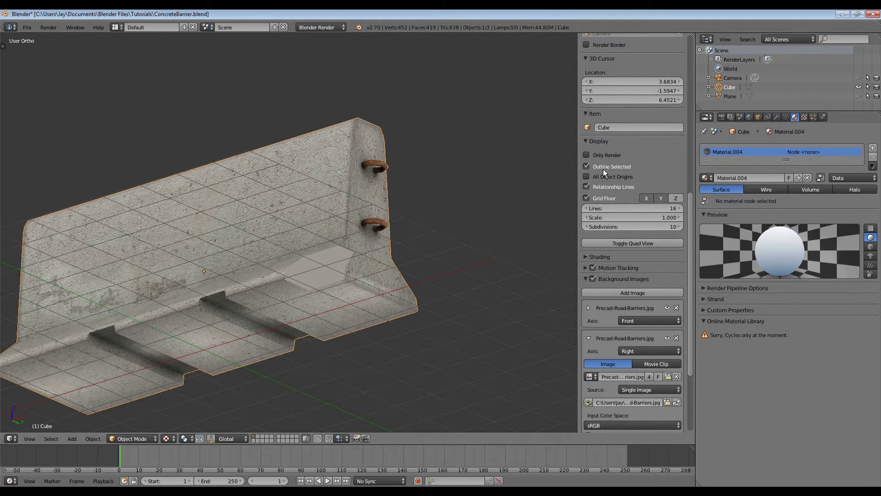
{"action": "left_click", "coordinate": [600, 199]}
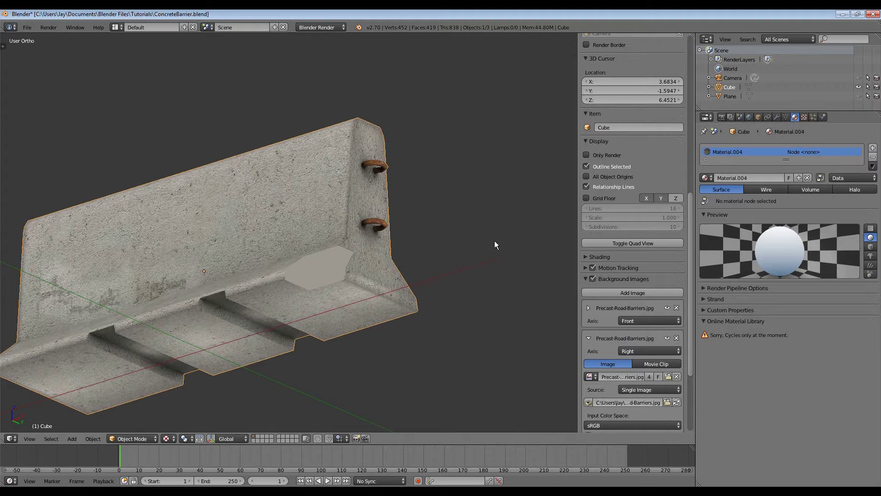
{"action": "key", "text": "n"}
{"action": "middle_click_drag", "start_coordinate": [392, 252], "coordinate": [445, 233]}
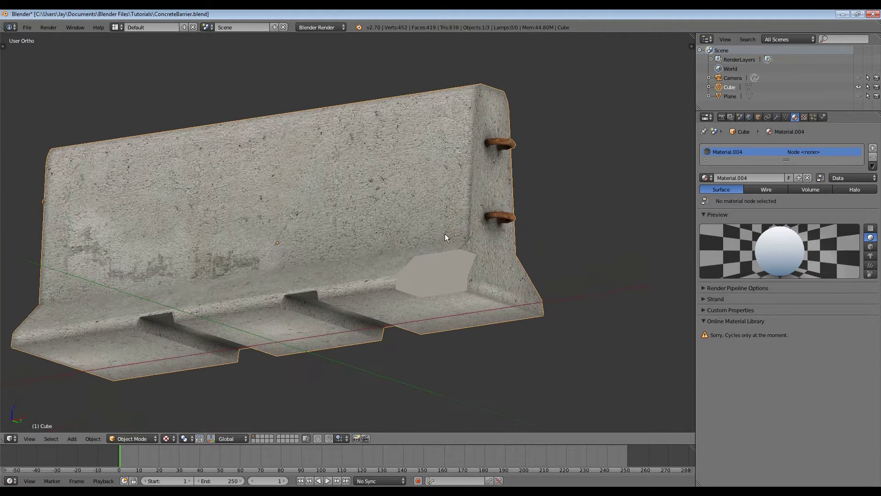
Start the Screencast Keys display for the 3D view and look through its settings.
{"action": "key", "text": "n"}
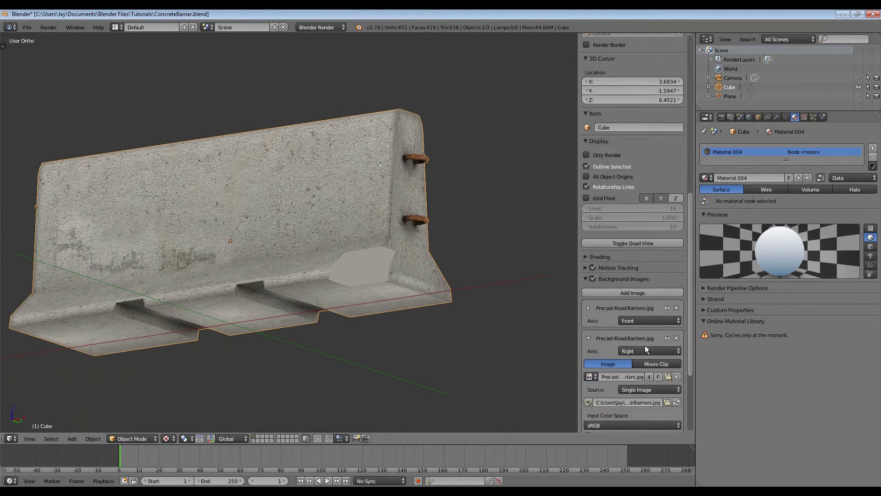
{"action": "scroll", "coordinate": [645, 345], "scroll_direction": "down", "scroll_amount": 5}
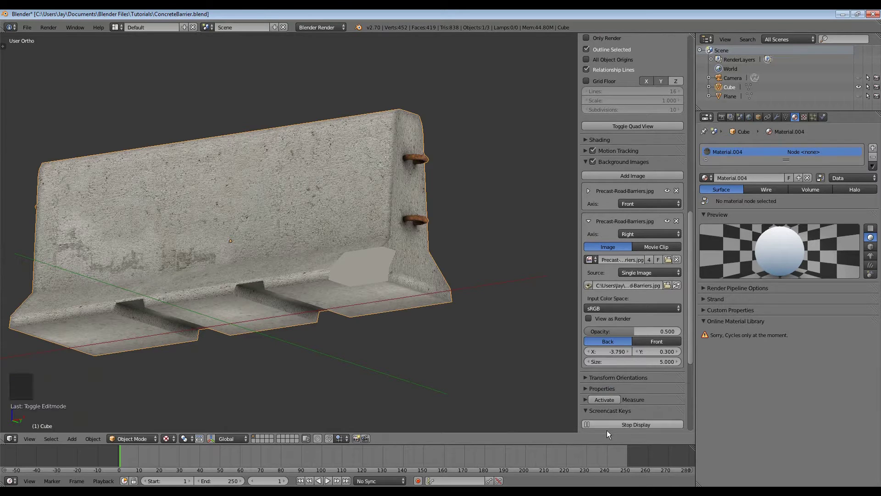
{"action": "scroll", "coordinate": [637, 390], "scroll_direction": "down", "scroll_amount": 4}
{"action": "scroll", "coordinate": [633, 404], "scroll_direction": "down", "scroll_amount": 4}
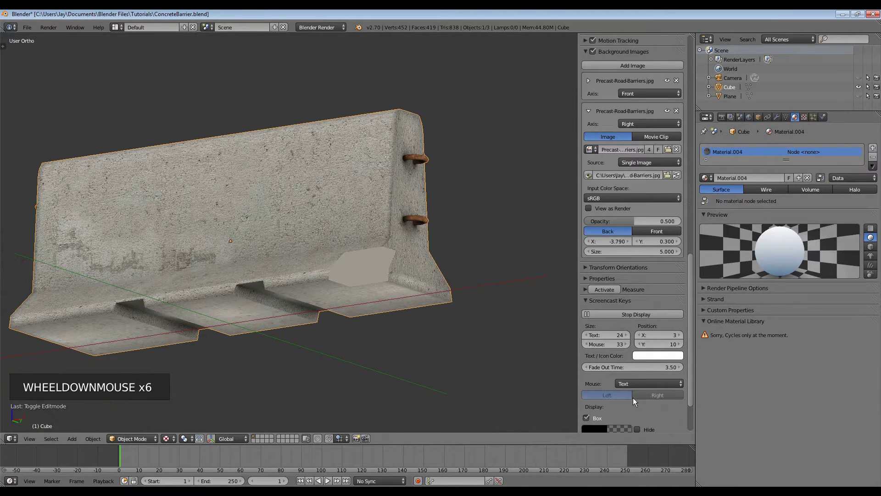
{"action": "scroll", "coordinate": [613, 312], "scroll_direction": "up", "scroll_amount": 2}
{"action": "scroll", "coordinate": [610, 304], "scroll_direction": "up", "scroll_amount": 3}
{"action": "key", "text": "n"}
{"action": "middle_click_drag", "start_coordinate": [477, 290], "coordinate": [480, 262], "text": "shift"}
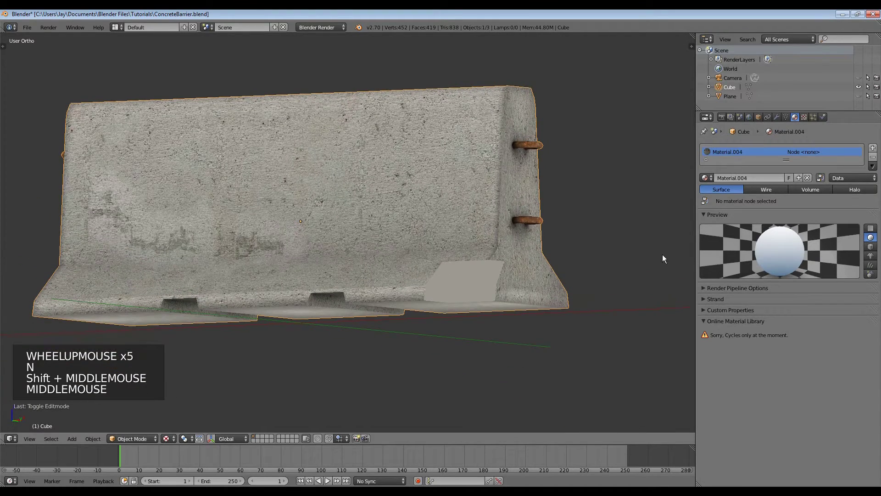
Widen the 3D view by narrowing the outliner and properties column, and reframe the barrier.
{"action": "left_click_drag", "start_coordinate": [696, 241], "coordinate": [732, 241]}
{"action": "middle_click_drag", "start_coordinate": [595, 240], "coordinate": [639, 257], "text": "shift"}
{"action": "middle_click_drag", "start_coordinate": [608, 241], "coordinate": [595, 251]}
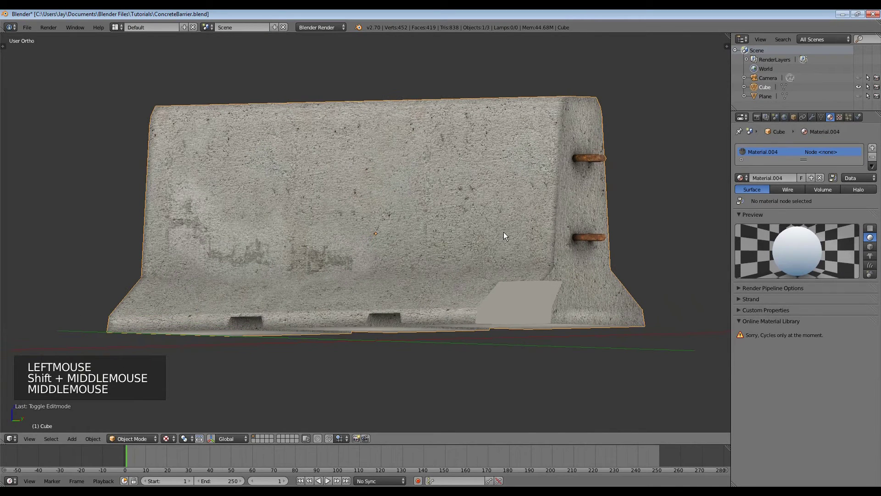
Enter Edit Mode on the barrier with the damaged corner shown close up.
{"action": "key", "text": "Tab"}
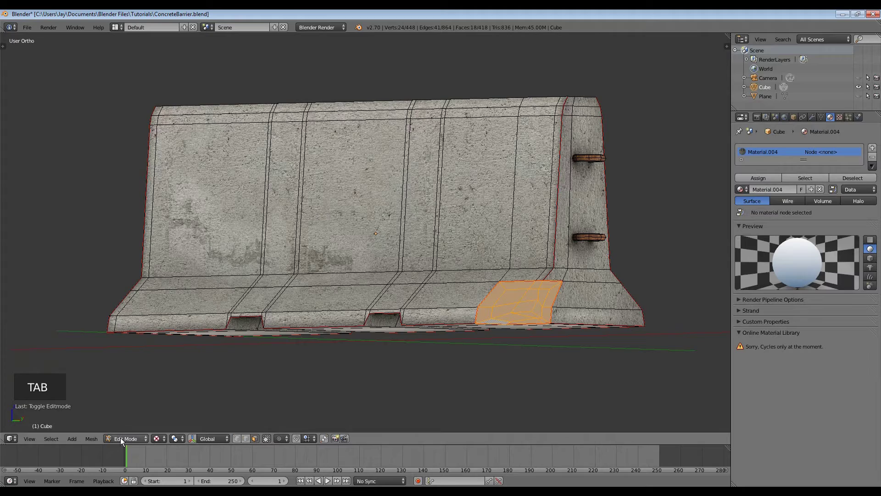
{"action": "middle_click_drag", "start_coordinate": [518, 284], "coordinate": [505, 287], "text": "shift"}
{"action": "middle_click_drag", "start_coordinate": [505, 287], "coordinate": [467, 276]}
{"action": "scroll", "coordinate": [471, 294], "scroll_direction": "up", "scroll_amount": 3}
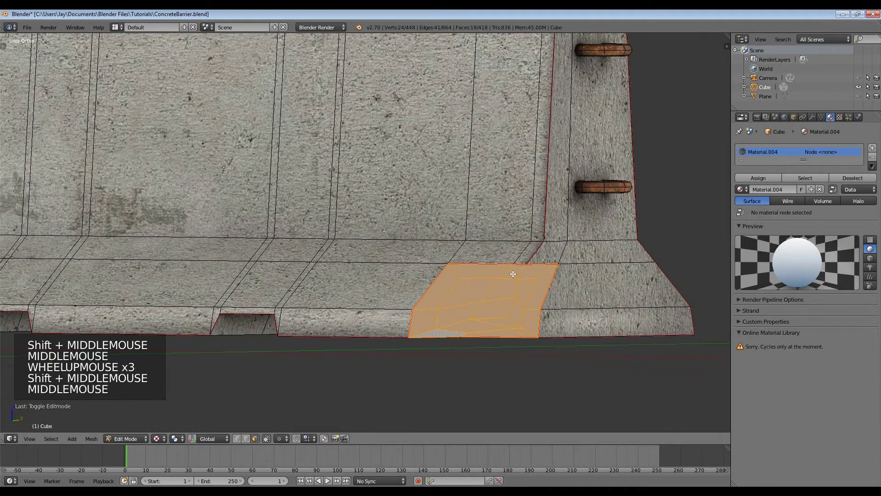
Select individual faces of the damaged corner one after another, adding them to the selection.
{"action": "right_click", "coordinate": [472, 292]}
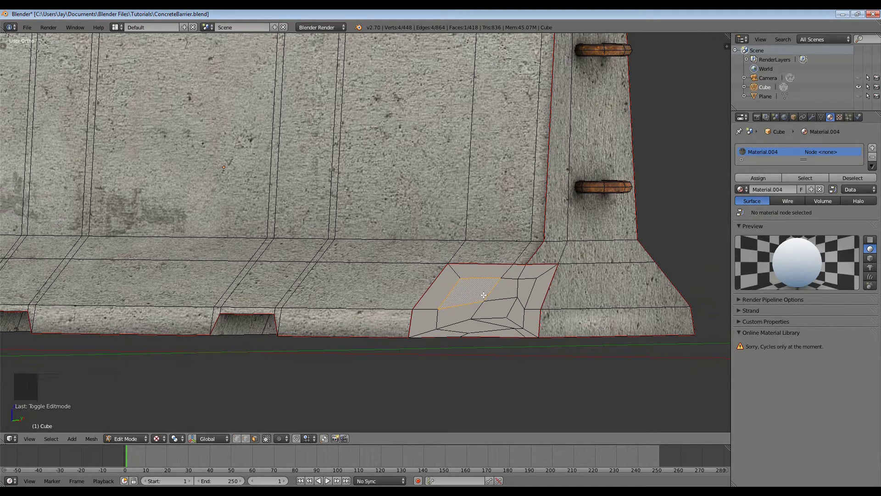
{"action": "right_click", "coordinate": [445, 287], "text": "shift"}
{"action": "right_click", "coordinate": [482, 271], "text": "shift"}
{"action": "right_click", "coordinate": [510, 270], "text": "shift"}
{"action": "right_click", "coordinate": [537, 271], "text": "shift"}
{"action": "right_click", "coordinate": [521, 292], "text": "shift"}
{"action": "right_click", "coordinate": [504, 293], "text": "shift"}
{"action": "right_click", "coordinate": [490, 312]}
Select all linked faces of the damaged corner patch and check the selection from below.
{"action": "right_click", "coordinate": [473, 288]}
{"action": "key", "text": "l"}
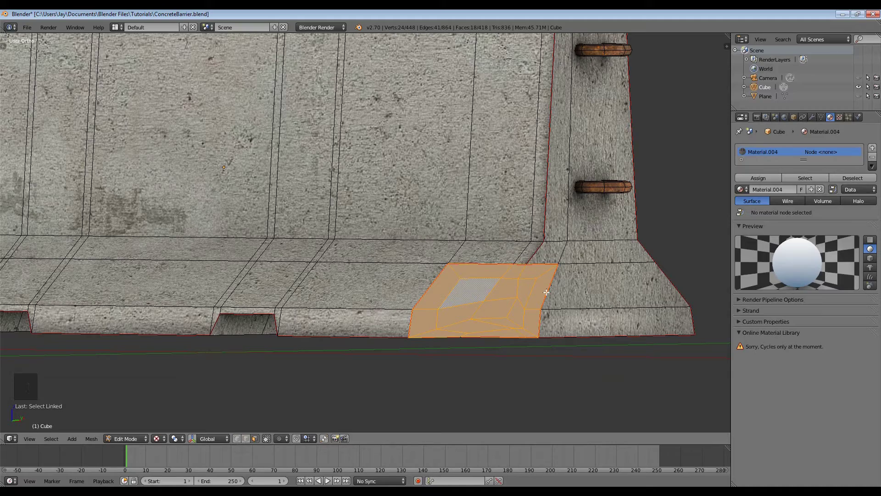
{"action": "middle_click_drag", "start_coordinate": [529, 327], "coordinate": [490, 192]}
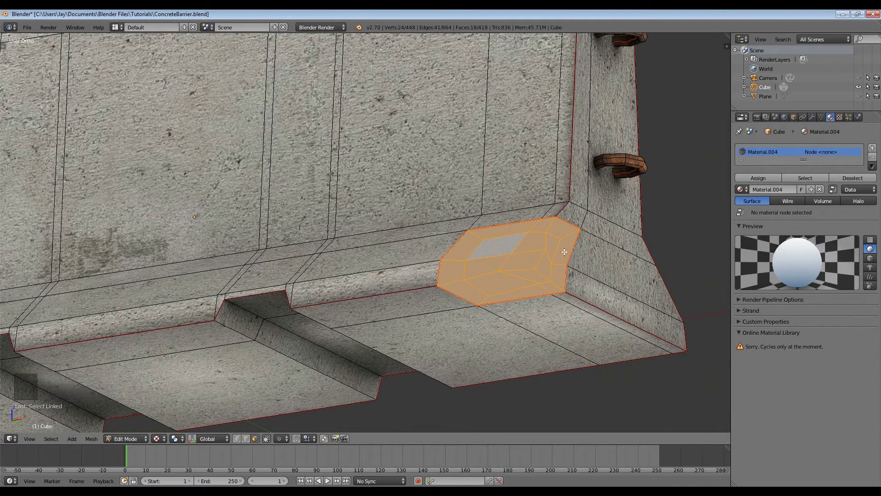
{"action": "middle_click_drag", "start_coordinate": [540, 249], "coordinate": [533, 262]}
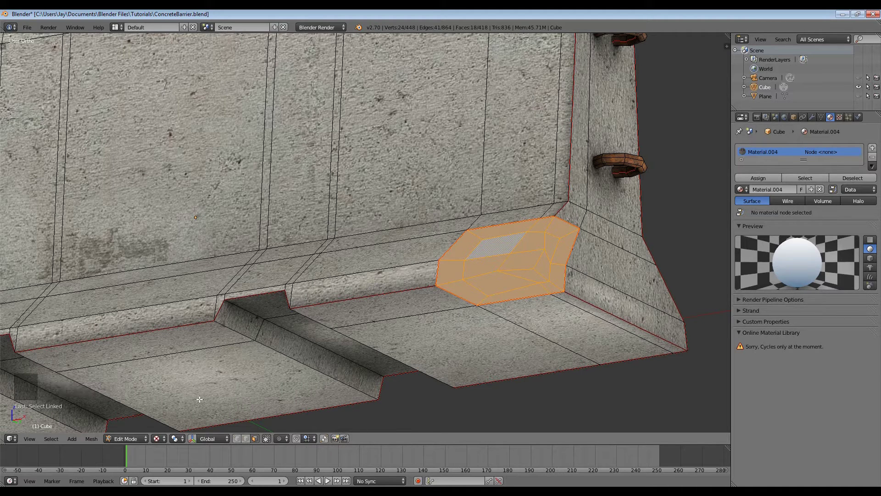
Switch the barrier from Edit Mode to Texture Paint mode and bring the damaged corner into view.
{"action": "left_click", "coordinate": [130, 440]}
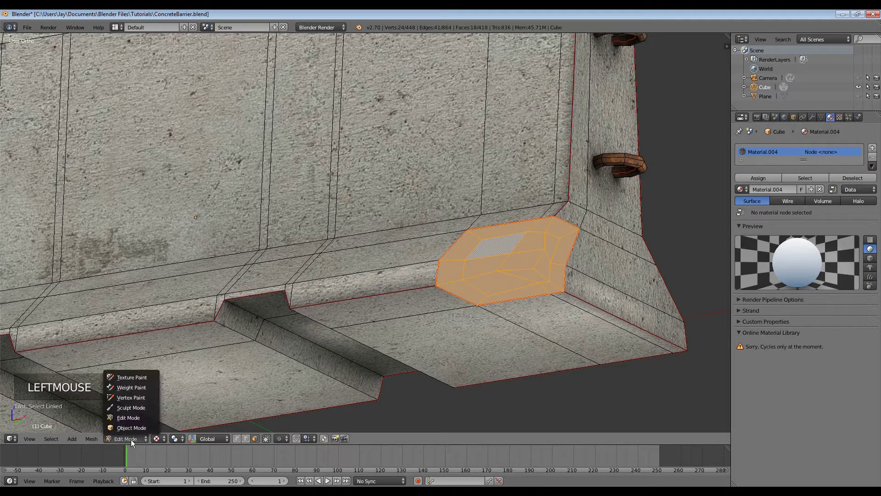
{"action": "left_click", "coordinate": [151, 376]}
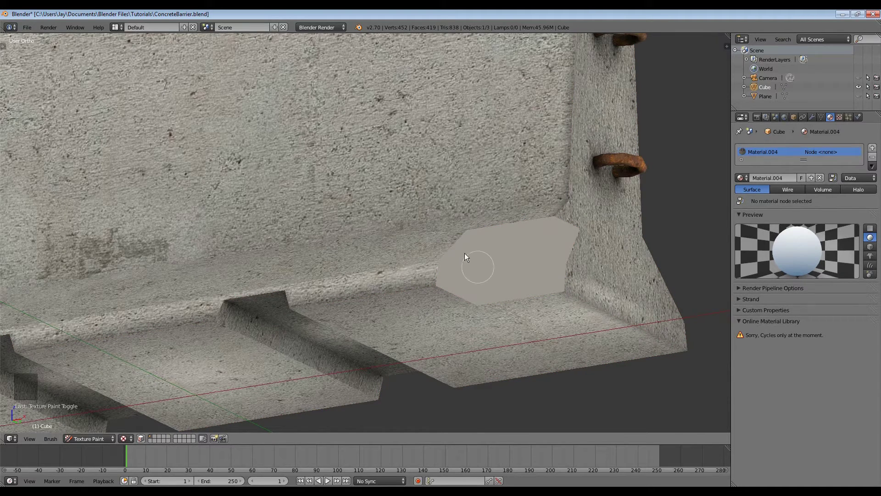
{"action": "mouse_move", "coordinate": [486, 261]}
{"action": "middle_mouse_down"}
{"action": "mouse_move", "coordinate": [464, 235]}
{"action": "mouse_move", "coordinate": [488, 269]}
{"action": "mouse_move", "coordinate": [482, 253]}
{"action": "middle_mouse_up"}
{"action": "middle_click_drag", "start_coordinate": [482, 252], "coordinate": [477, 236]}
Try a white brush stroke over the damaged corner and the surrounding concrete, and undo it.
{"action": "mouse_move", "coordinate": [477, 236]}
{"action": "left_mouse_down"}
{"action": "mouse_move", "coordinate": [431, 230]}
{"action": "mouse_move", "coordinate": [536, 181]}
{"action": "mouse_move", "coordinate": [316, 200]}
{"action": "mouse_move", "coordinate": [511, 243]}
{"action": "mouse_move", "coordinate": [431, 290]}
{"action": "left_mouse_up"}
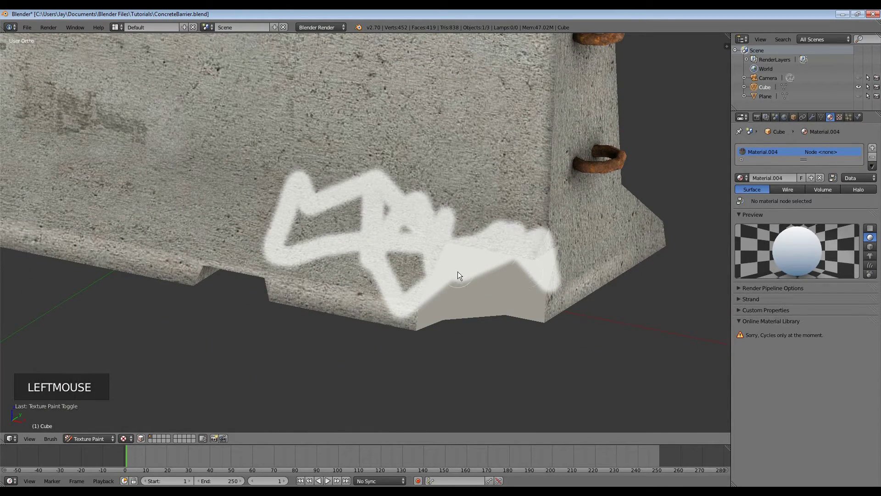
{"action": "key", "text": "ctrl+z"}
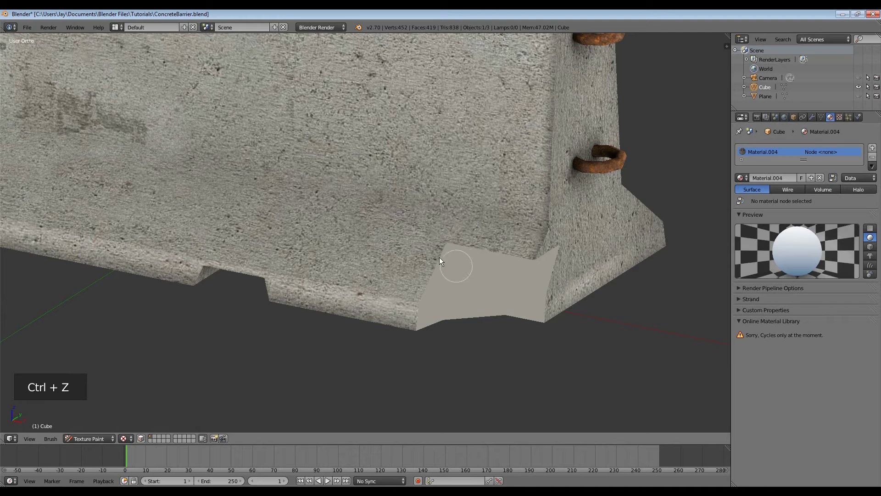
{"action": "middle_click_drag", "start_coordinate": [465, 236], "coordinate": [487, 240], "text": "shift"}
{"action": "middle_click_drag", "start_coordinate": [487, 240], "coordinate": [467, 124]}
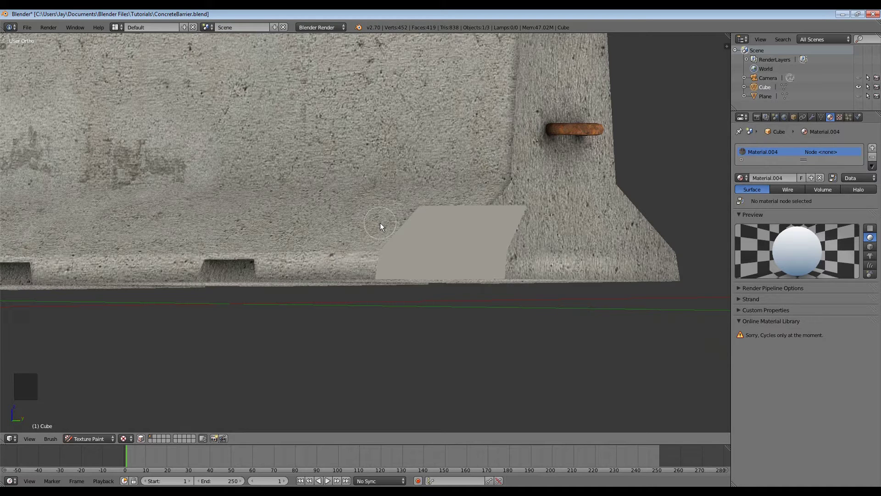
Show the paint brush settings beside the 3D view and enlarge their area in width and height.
{"action": "key", "text": "t"}
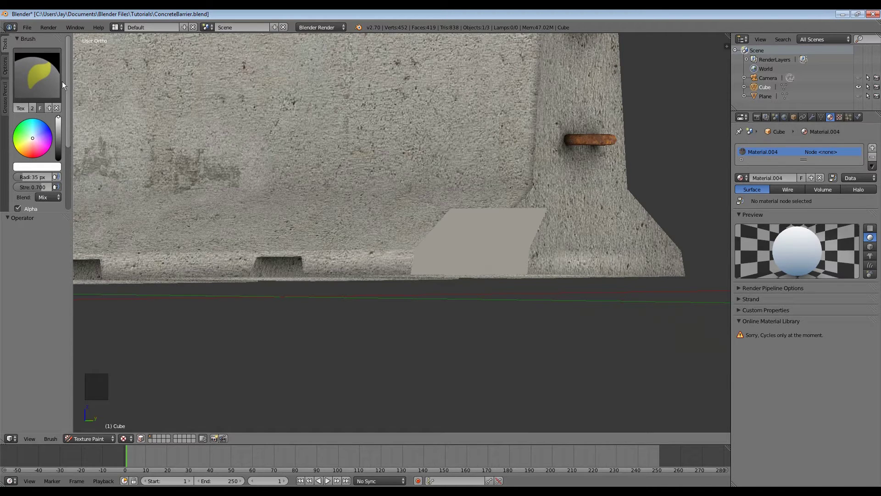
{"action": "left_click_drag", "start_coordinate": [69, 153], "coordinate": [103, 161]}
{"action": "left_click_drag", "start_coordinate": [56, 213], "coordinate": [57, 353]}
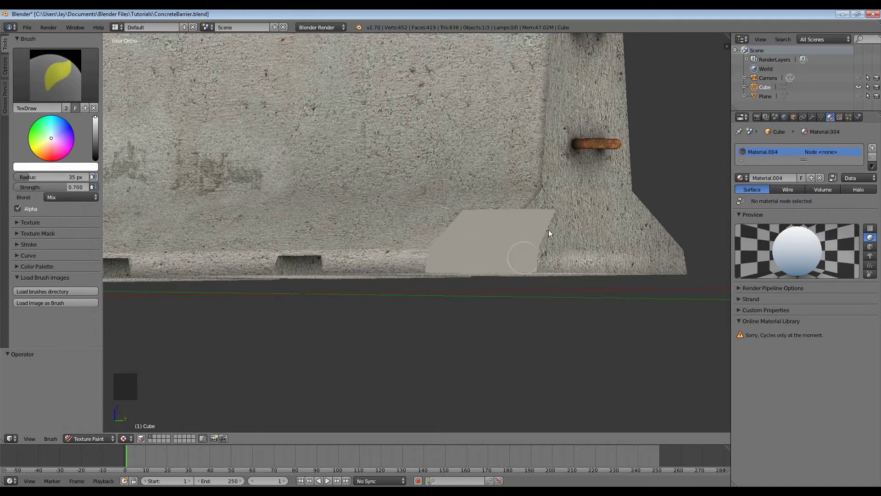
Add a new texture to the TexDraw brush.
{"action": "left_click", "coordinate": [23, 224]}
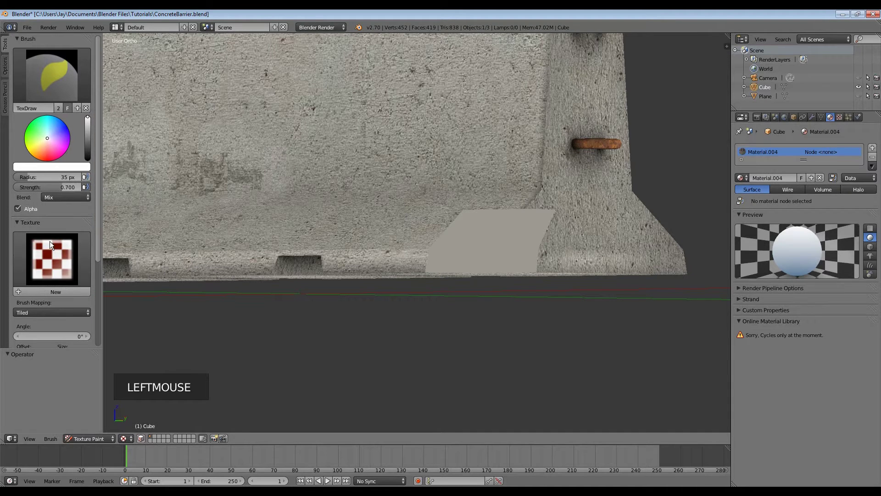
{"action": "left_click", "coordinate": [51, 293]}
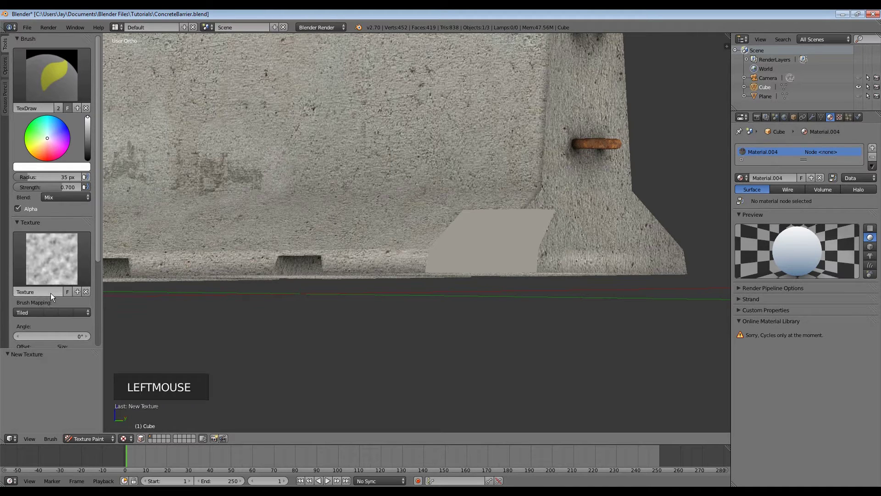
{"action": "left_click", "coordinate": [45, 258]}
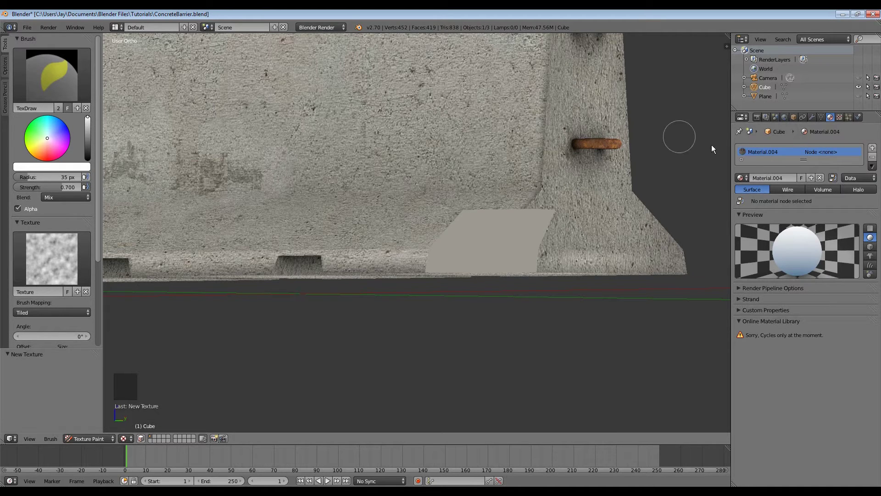
Add a new texture to the first texture slot of Material.004 and set its type to Image or Movie.
{"action": "left_click", "coordinate": [839, 117]}
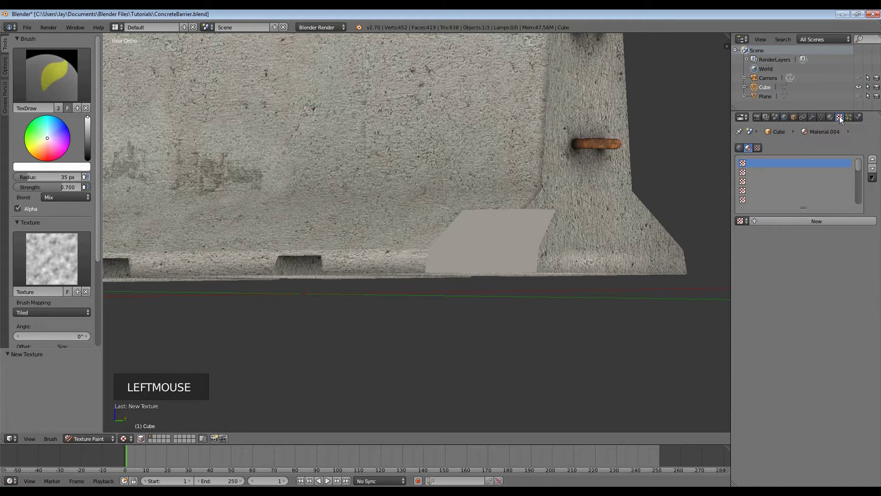
{"action": "left_click", "coordinate": [822, 220]}
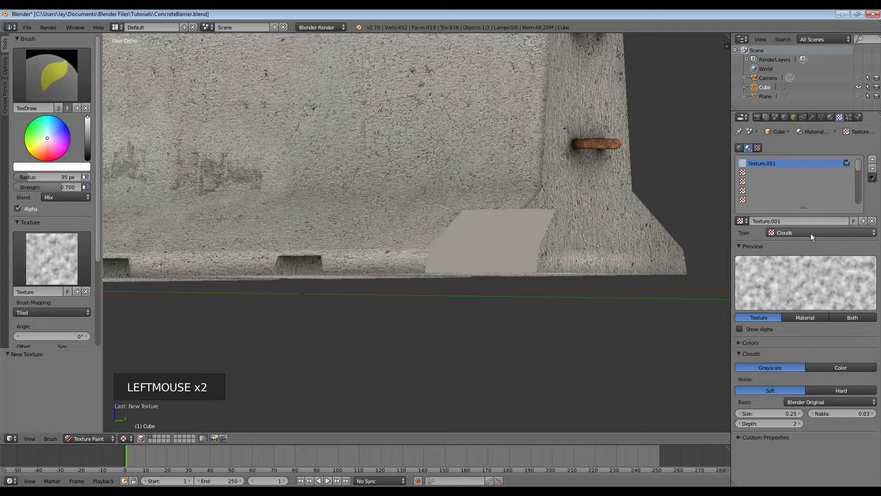
{"action": "scroll", "coordinate": [808, 230], "scroll_direction": "up", "scroll_amount": 4}
{"action": "scroll", "coordinate": [799, 216], "scroll_direction": "down", "scroll_amount": 5}
{"action": "scroll", "coordinate": [817, 232], "scroll_direction": "up", "scroll_amount": 4}
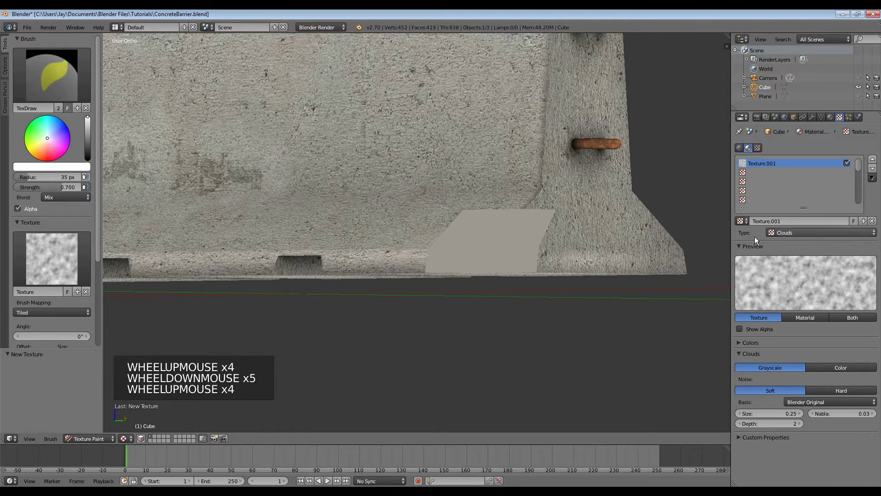
{"action": "left_click", "coordinate": [829, 234]}
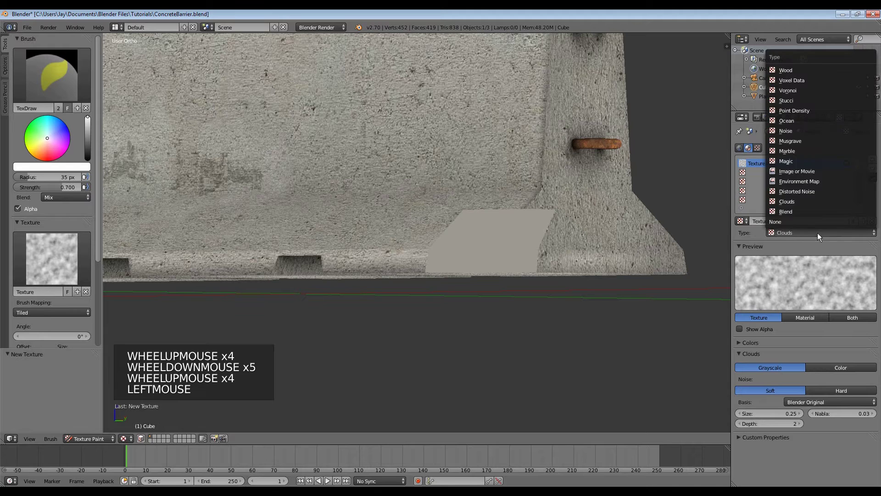
{"action": "left_click", "coordinate": [825, 171]}
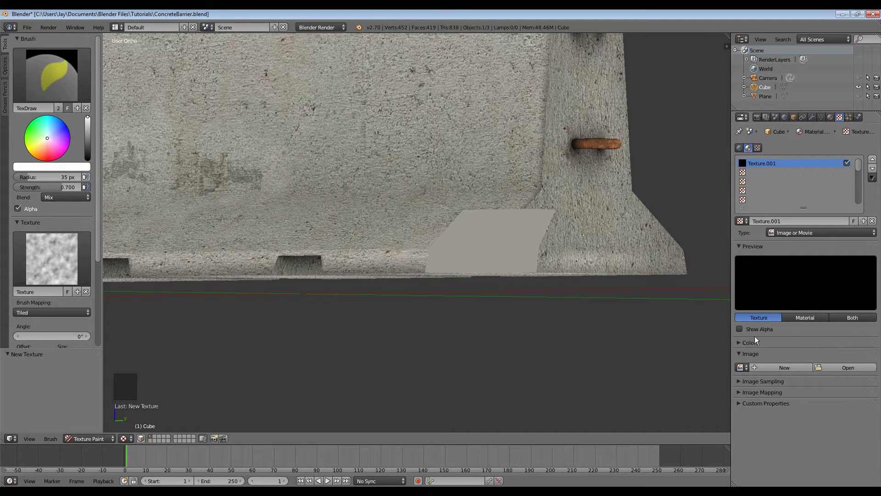
Load ConcreteRough0079_L.jpg from the Desktop's Tutorial Files\Textures folder as the image of Texture.001.
{"action": "left_click", "coordinate": [740, 352]}
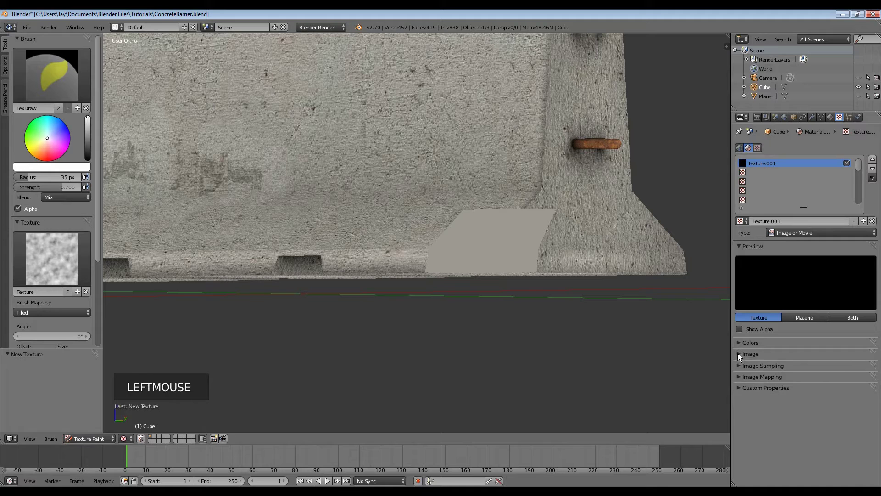
{"action": "left_click", "coordinate": [738, 354]}
{"action": "left_click", "coordinate": [856, 366]}
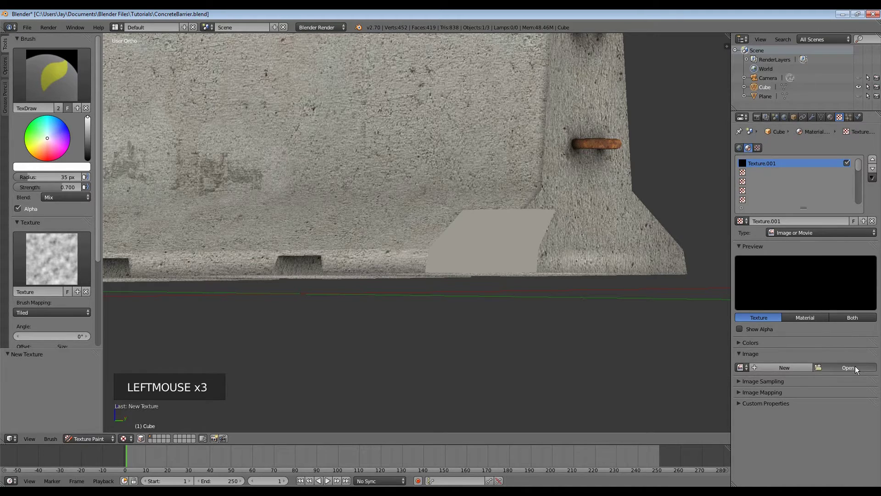
{"action": "left_click", "coordinate": [26, 212]}
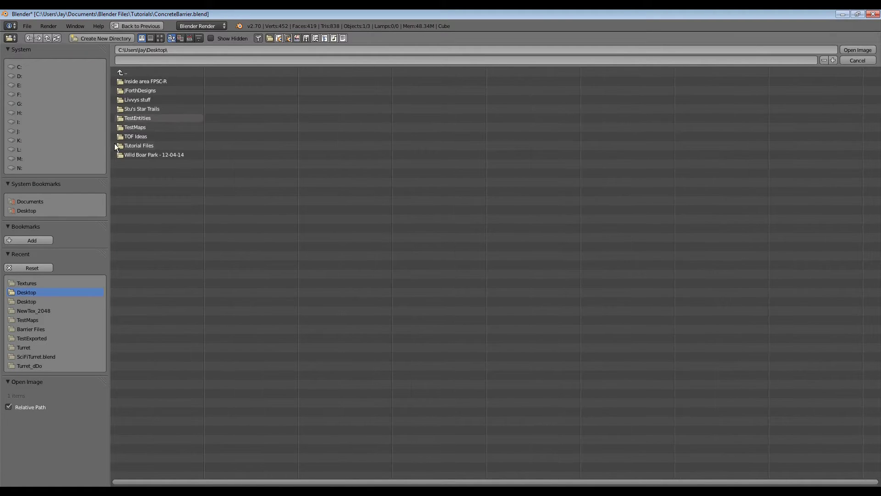
{"action": "left_click", "coordinate": [132, 145]}
{"action": "left_click", "coordinate": [143, 146]}
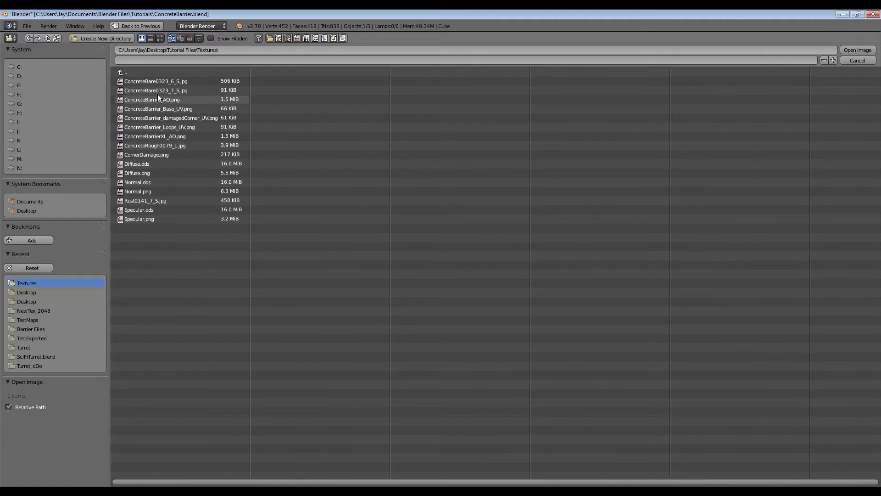
{"action": "left_click", "coordinate": [174, 146]}
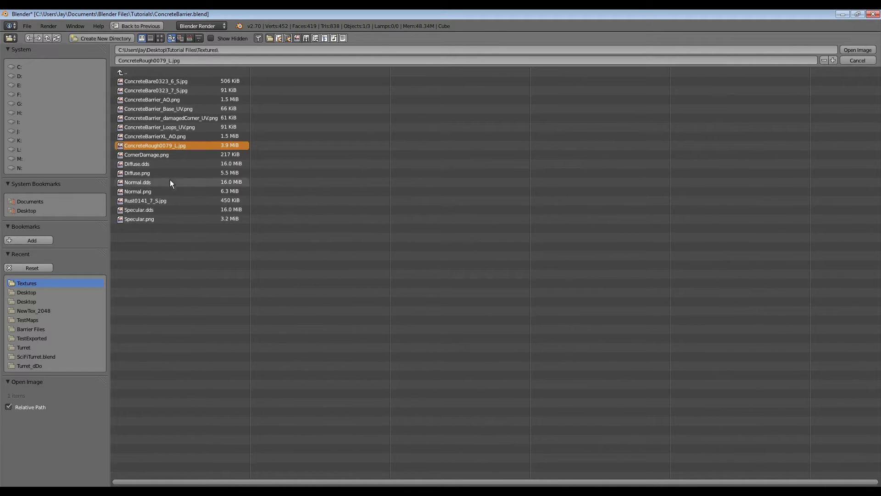
{"action": "left_click", "coordinate": [160, 39]}
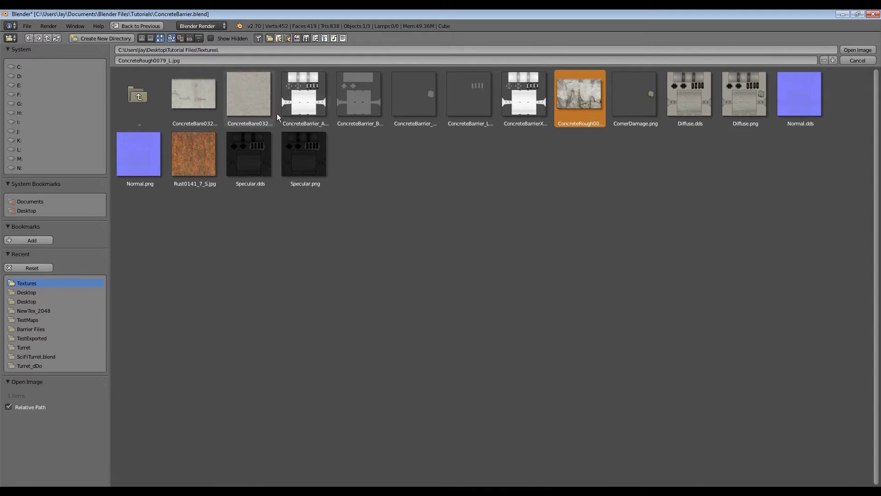
{"action": "left_click", "coordinate": [625, 102]}
{"action": "left_click", "coordinate": [583, 103]}
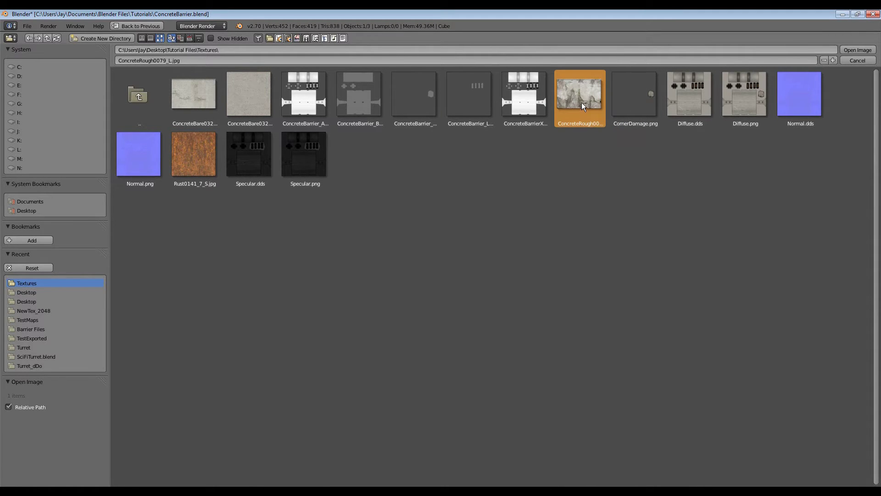
{"action": "left_click", "coordinate": [858, 49]}
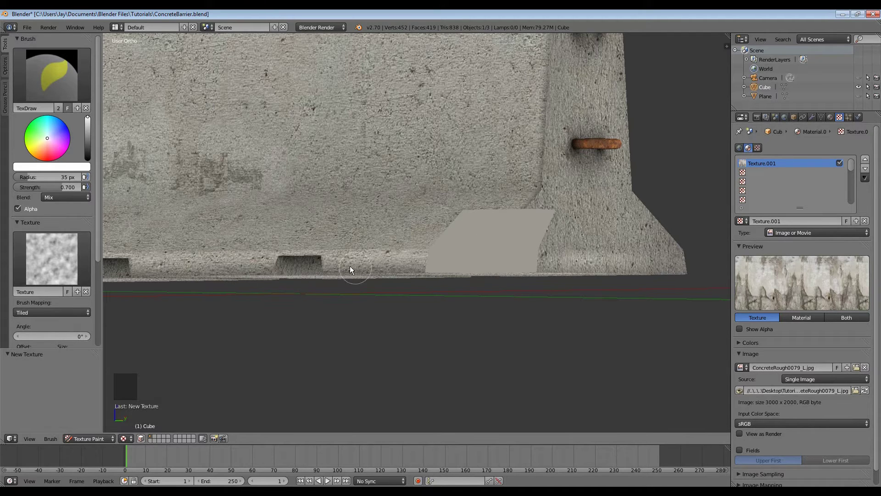
Assign Texture.001 to the TexDraw brush as its texture.
{"action": "left_click", "coordinate": [56, 260]}
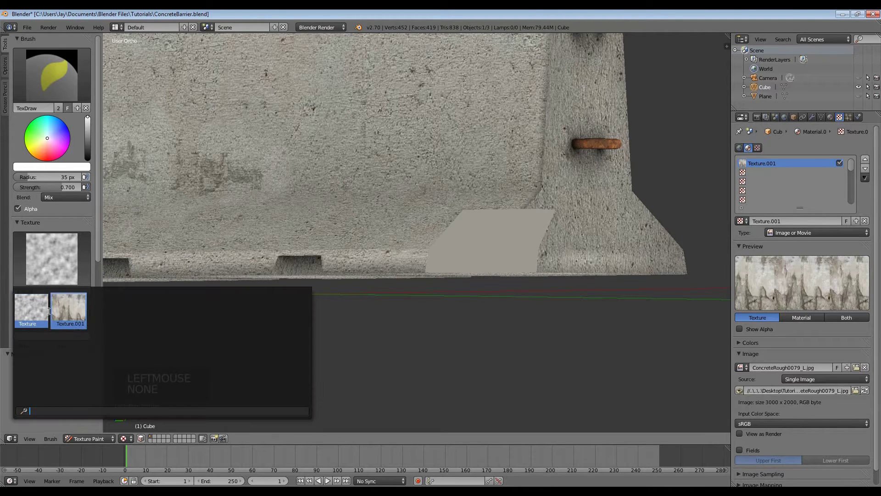
{"action": "left_click", "coordinate": [75, 308]}
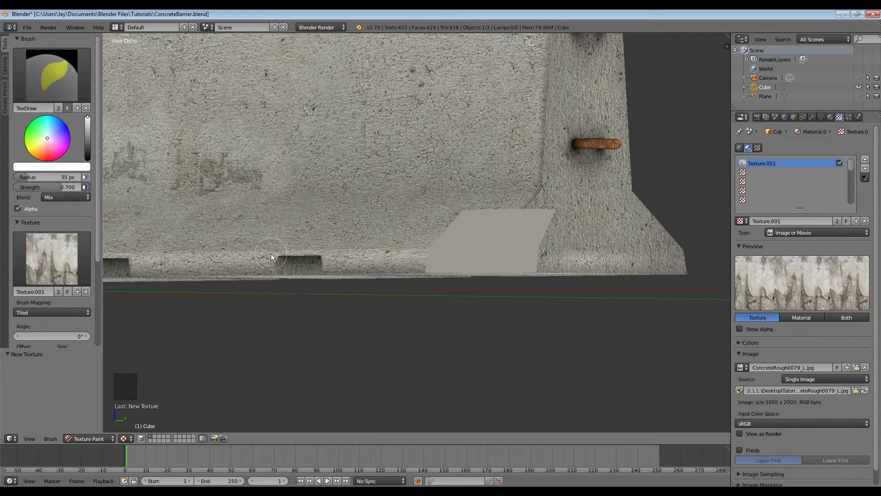
Try strokes of the concrete texture with Tiled brush mapping over the damaged corner, and undo them.
{"action": "mouse_move", "coordinate": [475, 215]}
{"action": "left_mouse_down"}
{"action": "mouse_move", "coordinate": [462, 252]}
{"action": "mouse_move", "coordinate": [489, 251]}
{"action": "mouse_move", "coordinate": [451, 242]}
{"action": "left_mouse_up"}
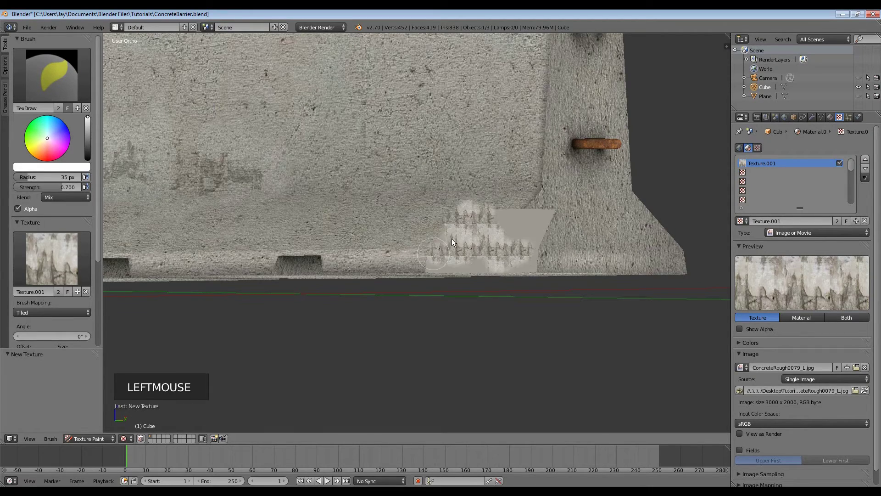
{"action": "scroll", "coordinate": [498, 247], "scroll_direction": "up", "scroll_amount": 3}
{"action": "mouse_move", "coordinate": [478, 258]}
{"action": "middle_mouse_down"}
{"action": "mouse_move", "coordinate": [524, 278]}
{"action": "mouse_move", "coordinate": [421, 185]}
{"action": "mouse_move", "coordinate": [478, 268]}
{"action": "mouse_move", "coordinate": [513, 238]}
{"action": "mouse_move", "coordinate": [390, 225]}
{"action": "mouse_move", "coordinate": [384, 211]}
{"action": "mouse_move", "coordinate": [440, 205]}
{"action": "middle_mouse_up"}
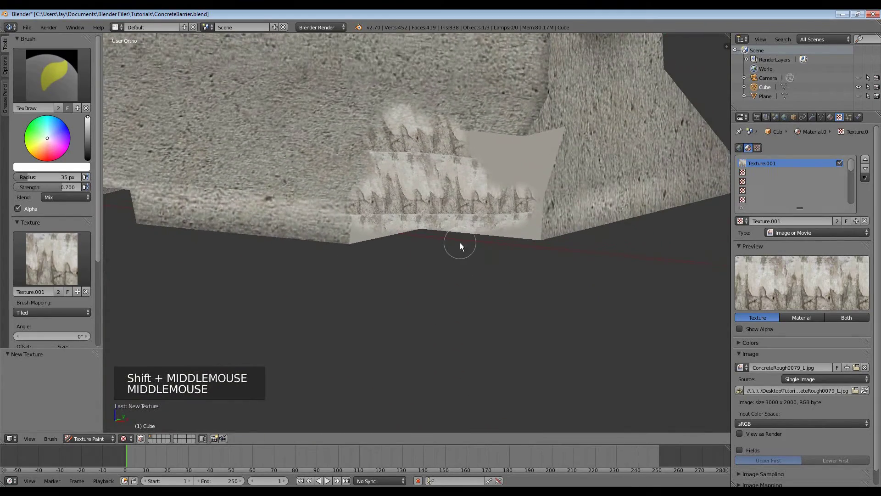
{"action": "key", "text": "ctrl+z"}
{"action": "mouse_move", "coordinate": [460, 242]}
{"action": "middle_mouse_down", "text": "shift"}
{"action": "mouse_move", "coordinate": [454, 224]}
{"action": "mouse_move", "coordinate": [461, 226]}
{"action": "mouse_move", "coordinate": [441, 234]}
{"action": "middle_mouse_up", "text": "shift"}
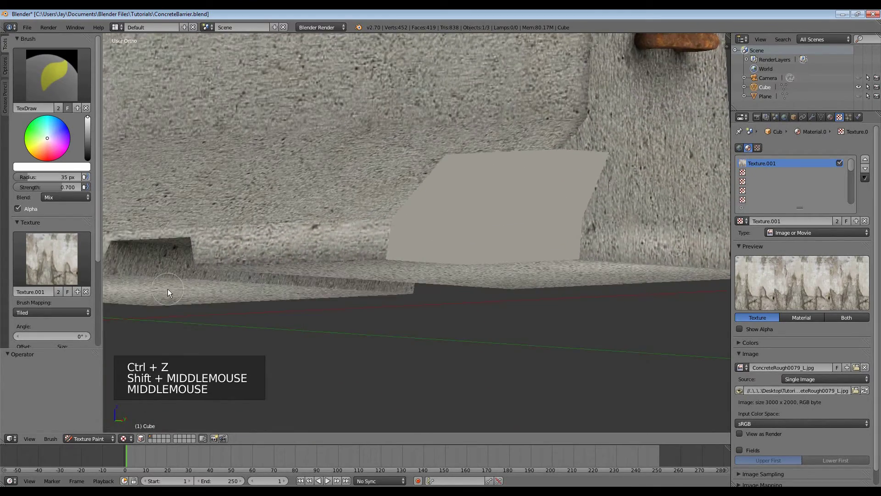
{"action": "left_click_drag", "start_coordinate": [97, 233], "coordinate": [96, 276]}
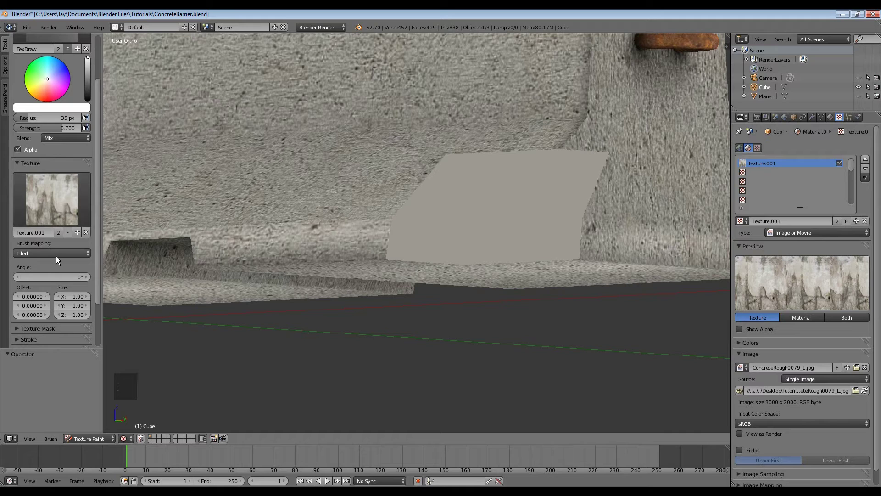
{"action": "left_click", "coordinate": [481, 203]}
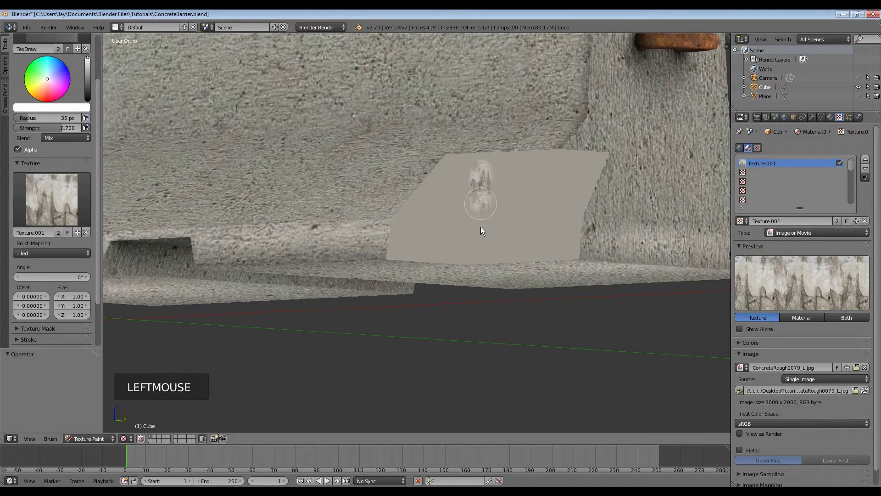
{"action": "mouse_move", "coordinate": [476, 260]}
{"action": "left_mouse_down"}
{"action": "mouse_move", "coordinate": [502, 177]}
{"action": "mouse_move", "coordinate": [458, 169]}
{"action": "mouse_move", "coordinate": [448, 249]}
{"action": "mouse_move", "coordinate": [435, 262]}
{"action": "left_mouse_up"}
{"action": "key", "text": "ctrl+z"}
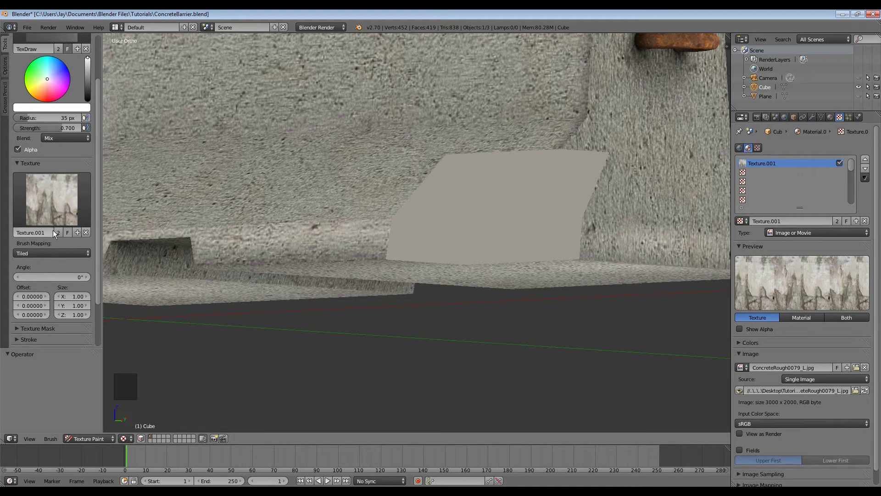
Set the brush mapping to Stencil and match the stencil to the image's aspect ratio.
{"action": "left_click", "coordinate": [70, 255]}
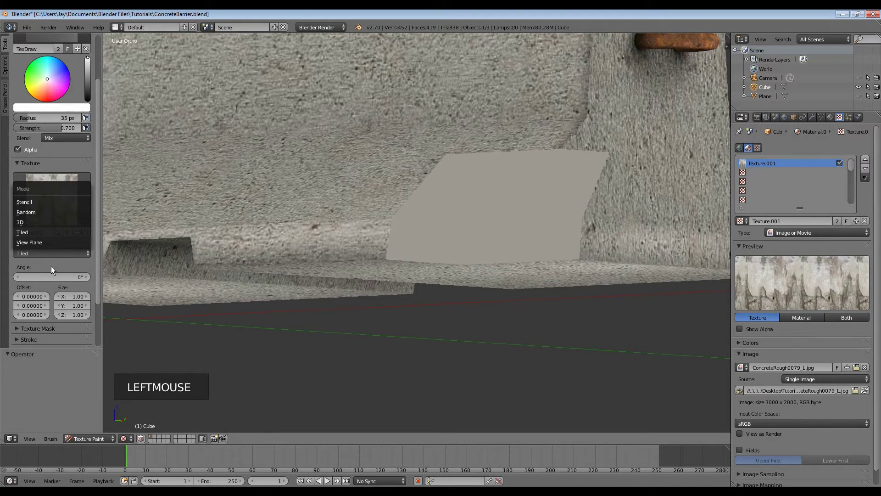
{"action": "left_click", "coordinate": [46, 202]}
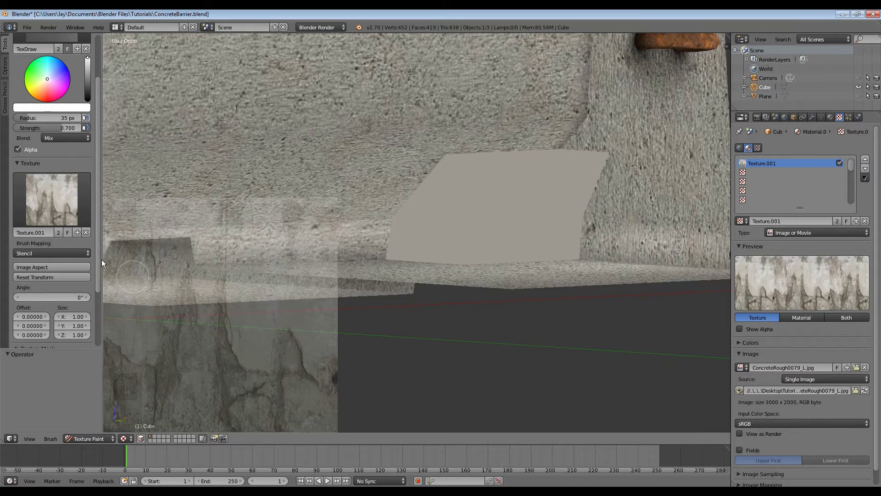
{"action": "left_click", "coordinate": [54, 267]}
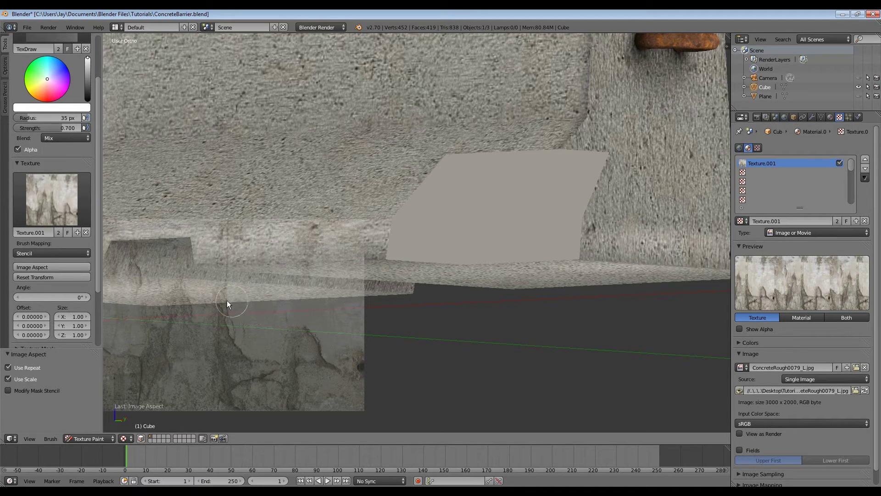
Place the stencil over the damaged corner, enlarge it and rotate it to about 357.5°.
{"action": "mouse_move", "coordinate": [173, 296]}
{"action": "right_mouse_down"}
{"action": "mouse_move", "coordinate": [375, 238]}
{"action": "mouse_move", "coordinate": [438, 209]}
{"action": "mouse_move", "coordinate": [489, 167]}
{"action": "mouse_move", "coordinate": [555, 175]}
{"action": "mouse_move", "coordinate": [359, 222]}
{"action": "mouse_move", "coordinate": [407, 232]}
{"action": "mouse_move", "coordinate": [534, 195]}
{"action": "mouse_move", "coordinate": [352, 254]}
{"action": "mouse_move", "coordinate": [525, 197]}
{"action": "mouse_move", "coordinate": [370, 252]}
{"action": "mouse_move", "coordinate": [453, 244]}
{"action": "mouse_move", "coordinate": [289, 254]}
{"action": "mouse_move", "coordinate": [516, 227]}
{"action": "mouse_move", "coordinate": [434, 244]}
{"action": "mouse_move", "coordinate": [454, 213]}
{"action": "mouse_move", "coordinate": [473, 213]}
{"action": "right_mouse_up"}
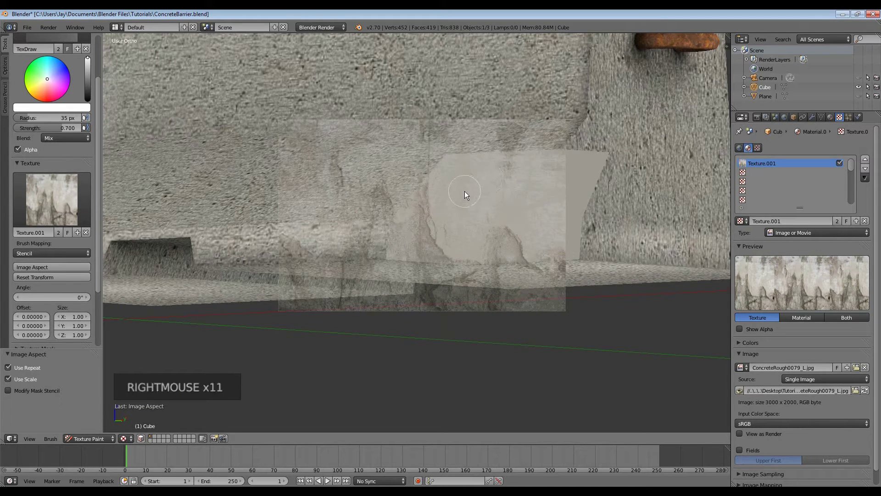
{"action": "mouse_move", "coordinate": [476, 177]}
{"action": "right_mouse_down", "text": "shift"}
{"action": "mouse_move", "coordinate": [481, 188]}
{"action": "mouse_move", "coordinate": [480, 167]}
{"action": "mouse_move", "coordinate": [483, 186]}
{"action": "right_mouse_up", "text": "shift"}
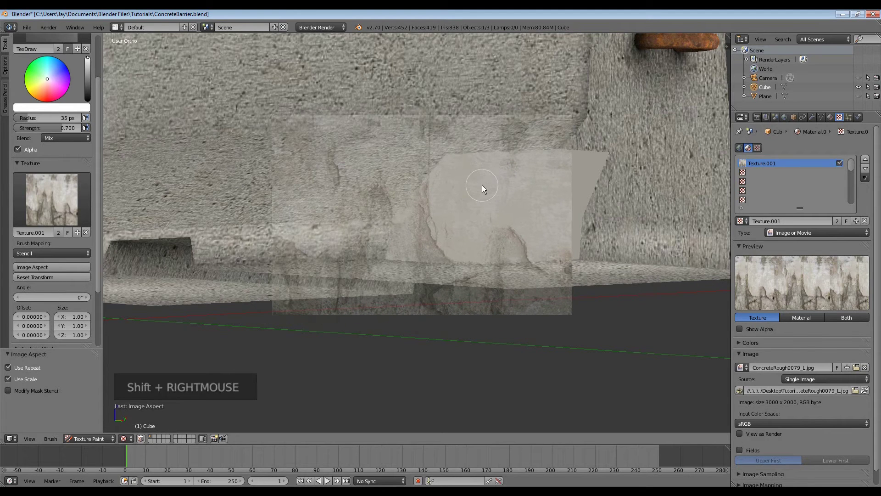
{"action": "mouse_move", "coordinate": [503, 148]}
{"action": "right_mouse_down", "text": "ctrl"}
{"action": "mouse_move", "coordinate": [506, 167]}
{"action": "mouse_move", "coordinate": [495, 145]}
{"action": "mouse_move", "coordinate": [491, 166]}
{"action": "right_mouse_up", "text": "ctrl"}
{"action": "middle_click_drag", "start_coordinate": [560, 167], "coordinate": [464, 180]}
{"action": "mouse_move", "coordinate": [463, 177]}
{"action": "right_mouse_down", "text": "shift"}
{"action": "mouse_move", "coordinate": [502, 211]}
{"action": "mouse_move", "coordinate": [470, 180]}
{"action": "right_mouse_up", "text": "shift"}
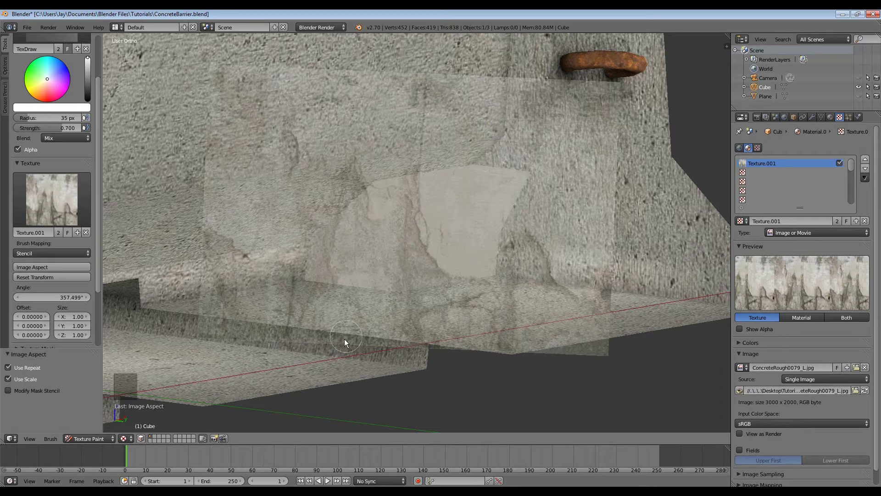
View the damaged corner from slightly below, and rotate and reposition the stencil over it at an angle of about 44°.
{"action": "middle_click_drag", "start_coordinate": [322, 215], "coordinate": [428, 261]}
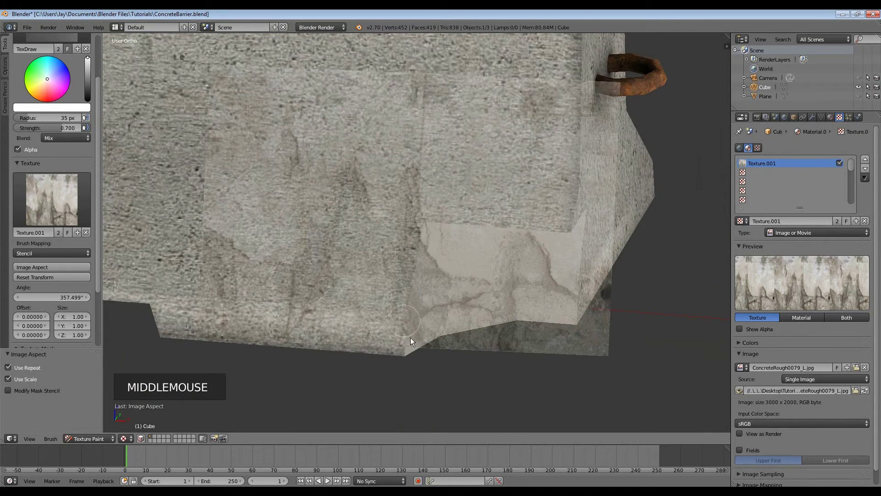
{"action": "middle_click_drag", "start_coordinate": [553, 240], "coordinate": [429, 226]}
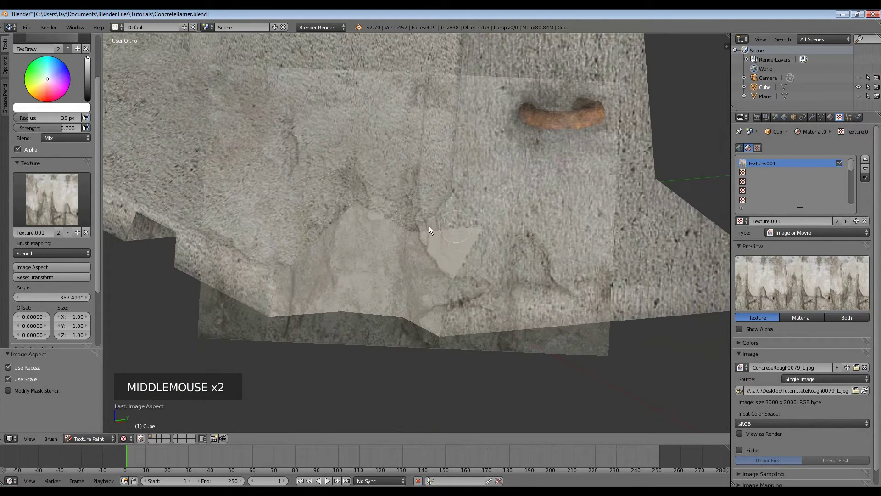
{"action": "middle_click_drag", "start_coordinate": [473, 251], "coordinate": [389, 223]}
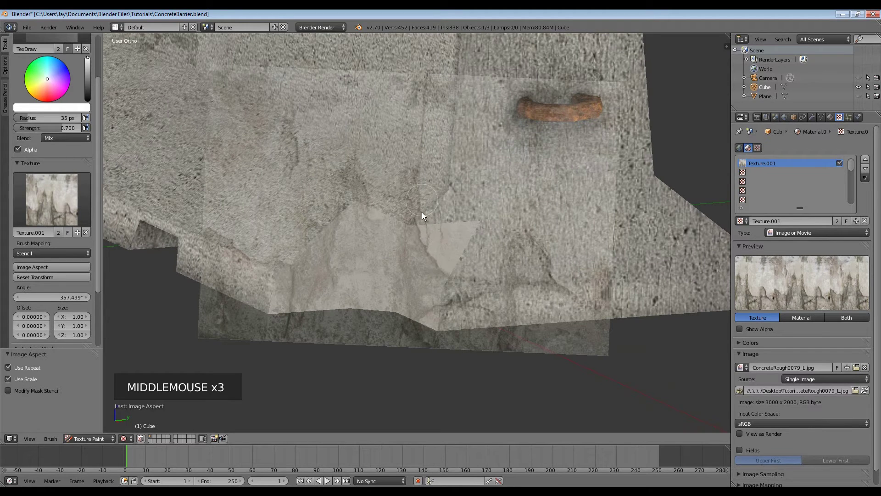
{"action": "middle_click_drag", "start_coordinate": [417, 262], "coordinate": [504, 281]}
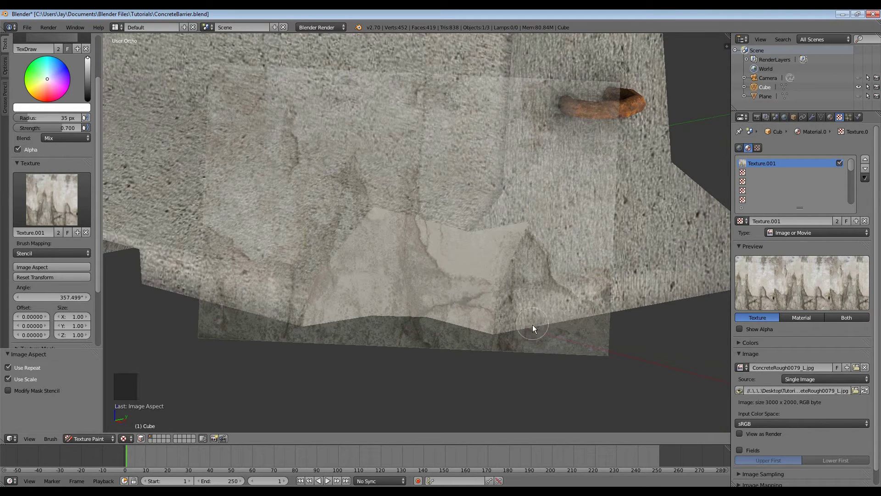
{"action": "right_click_drag", "start_coordinate": [528, 326], "coordinate": [590, 201], "text": "shift"}
{"action": "right_click_drag", "start_coordinate": [487, 199], "coordinate": [443, 180]}
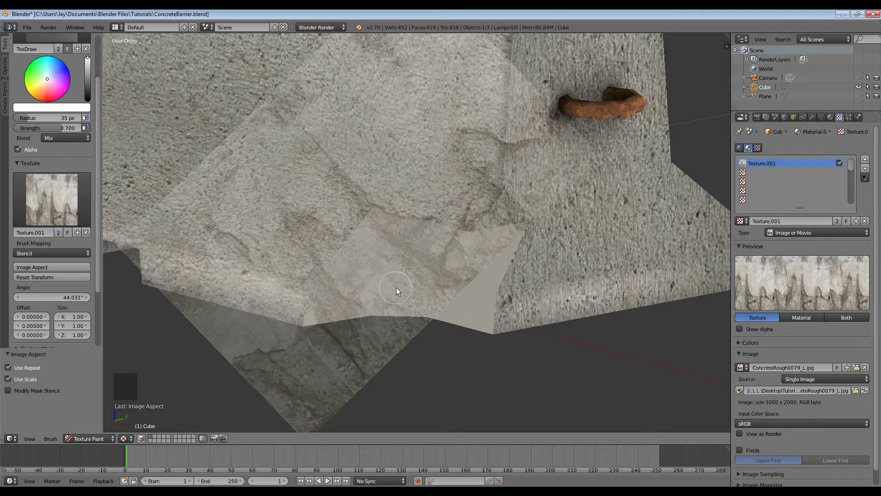
Try painting a patch through the stencil onto the barrier's end face beside the damaged corner, and undo it.
{"action": "mouse_move", "coordinate": [415, 183]}
{"action": "right_mouse_down"}
{"action": "mouse_move", "coordinate": [555, 236]}
{"action": "mouse_move", "coordinate": [596, 225]}
{"action": "mouse_move", "coordinate": [581, 252]}
{"action": "right_mouse_up"}
{"action": "left_click", "coordinate": [589, 260]}
{"action": "mouse_move", "coordinate": [590, 259]}
{"action": "left_mouse_down"}
{"action": "mouse_move", "coordinate": [558, 294]}
{"action": "mouse_move", "coordinate": [578, 220]}
{"action": "mouse_move", "coordinate": [615, 243]}
{"action": "mouse_move", "coordinate": [586, 276]}
{"action": "left_mouse_up"}
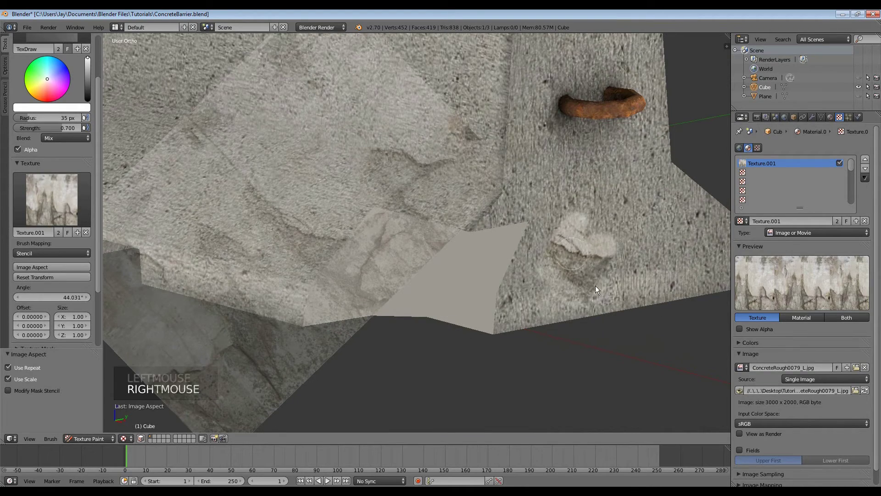
{"action": "key", "text": "ctrl+z"}
Turn on face selection masking for painting and move the stencil so it fully covers the damaged corner.
{"action": "right_click_drag", "start_coordinate": [409, 169], "coordinate": [467, 277]}
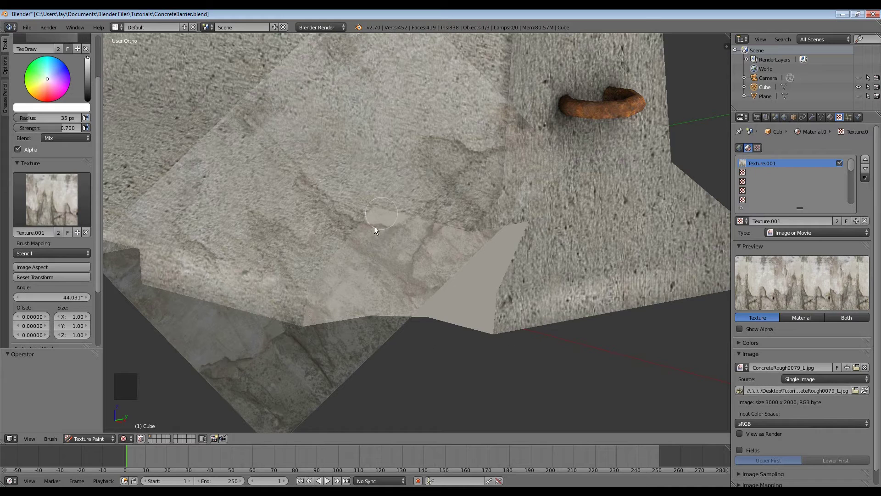
{"action": "left_click", "coordinate": [141, 439]}
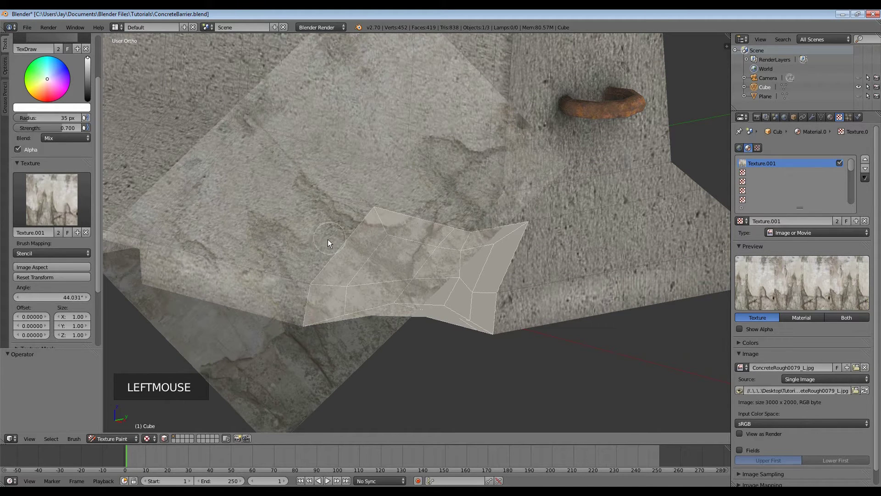
{"action": "right_click_drag", "start_coordinate": [396, 210], "coordinate": [477, 242]}
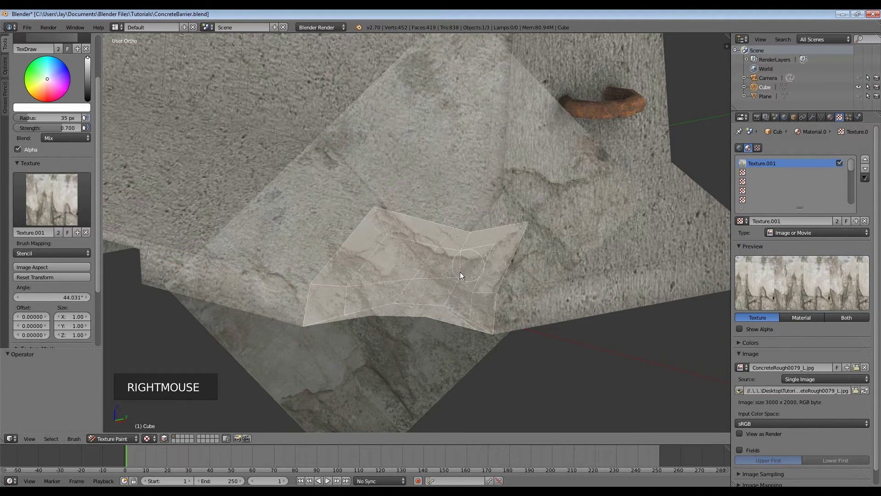
Try a stencil stroke running across the concrete and the masked damaged corner, and undo it.
{"action": "mouse_move", "coordinate": [579, 198]}
{"action": "left_mouse_down"}
{"action": "mouse_move", "coordinate": [564, 194]}
{"action": "mouse_move", "coordinate": [555, 208]}
{"action": "mouse_move", "coordinate": [478, 133]}
{"action": "mouse_move", "coordinate": [321, 186]}
{"action": "left_mouse_up"}
{"action": "mouse_move", "coordinate": [546, 199]}
{"action": "right_mouse_down"}
{"action": "mouse_move", "coordinate": [398, 357]}
{"action": "mouse_move", "coordinate": [359, 239]}
{"action": "right_mouse_up"}
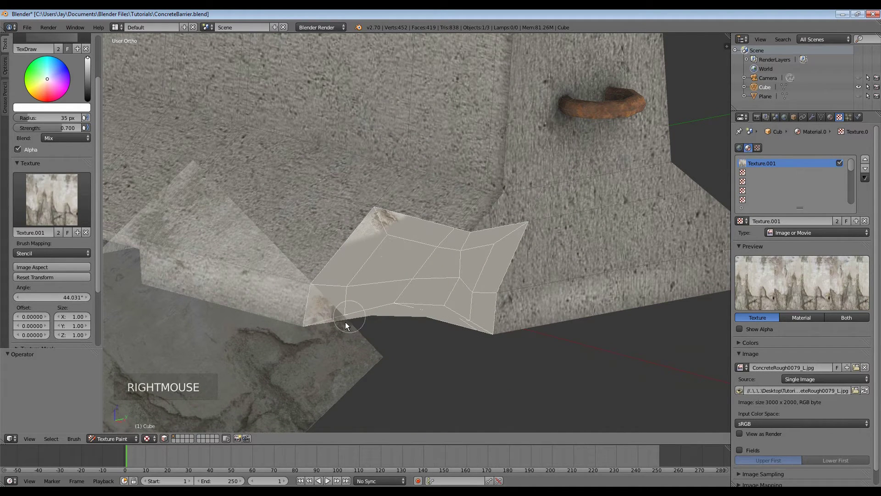
{"action": "key", "text": "ctrl+z"}
{"action": "right_click_drag", "start_coordinate": [271, 369], "coordinate": [428, 233]}
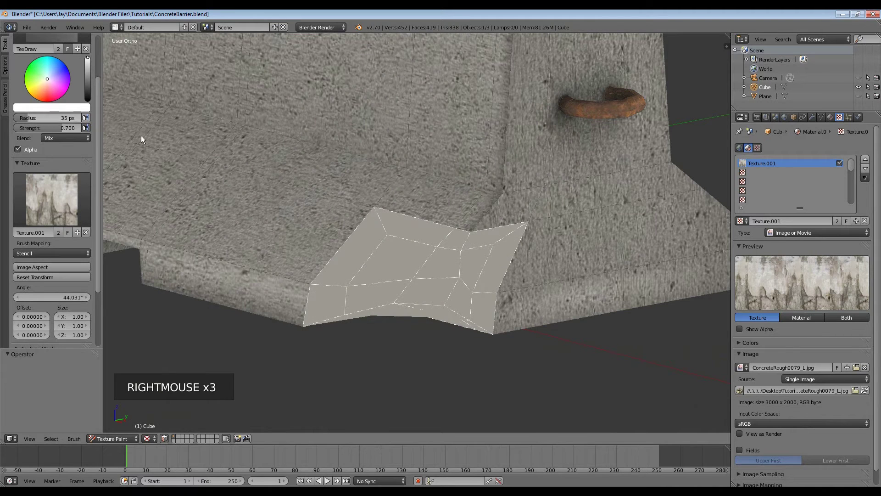
Set the TexDraw brush radius to 86 px.
{"action": "mouse_move", "coordinate": [60, 125]}
{"action": "left_mouse_down"}
{"action": "mouse_move", "coordinate": [87, 125]}
{"action": "mouse_move", "coordinate": [61, 128]}
{"action": "left_mouse_up"}
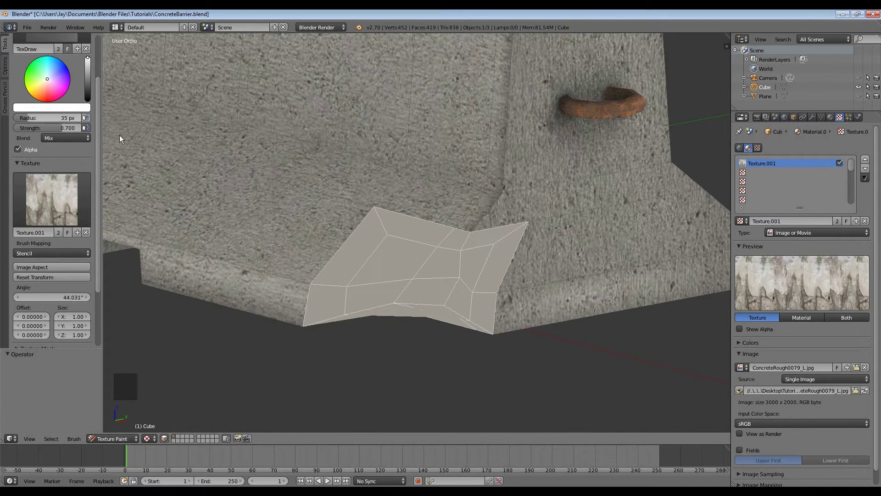
{"action": "left_click_drag", "start_coordinate": [27, 118], "coordinate": [36, 117]}
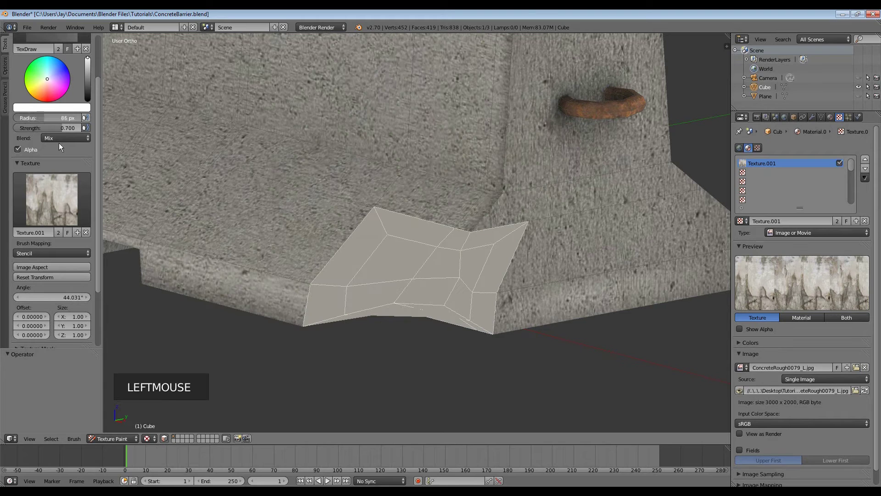
Set the TexDraw brush radius to 60 px.
{"action": "left_click_drag", "start_coordinate": [42, 116], "coordinate": [30, 118]}
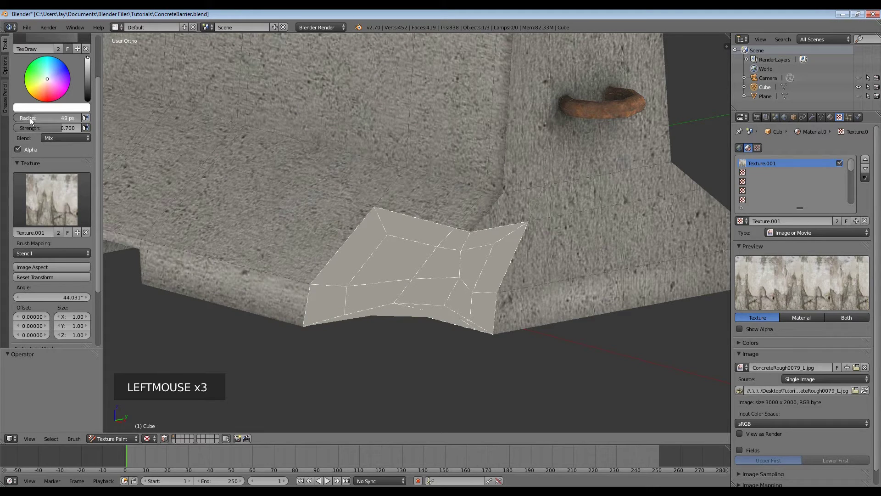
{"action": "left_click_drag", "start_coordinate": [30, 117], "coordinate": [28, 118]}
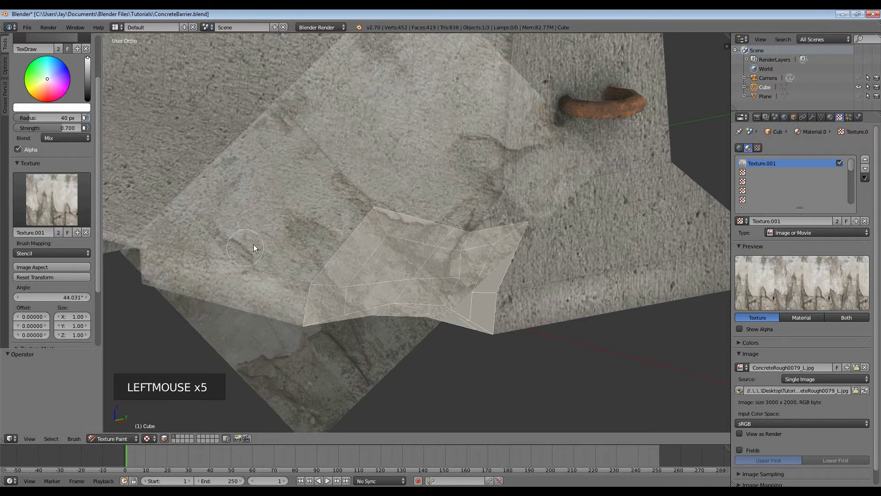
{"action": "key", "text": "f"}
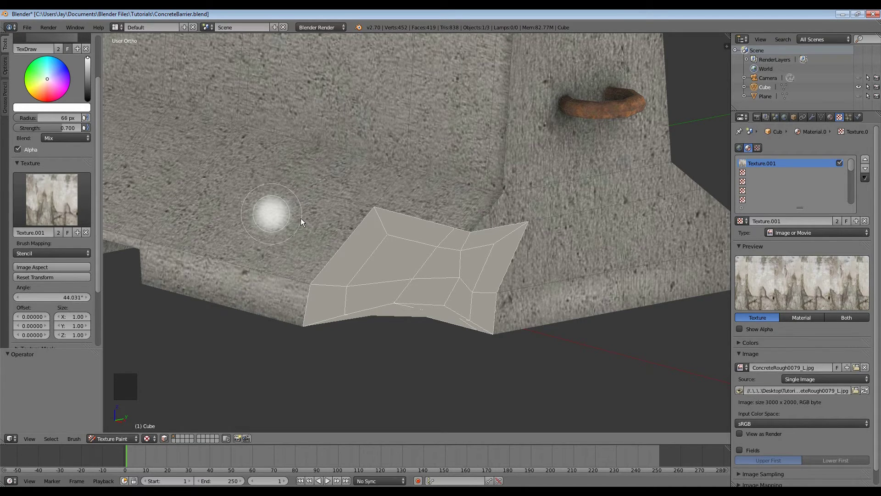
{"action": "left_click", "coordinate": [298, 217]}
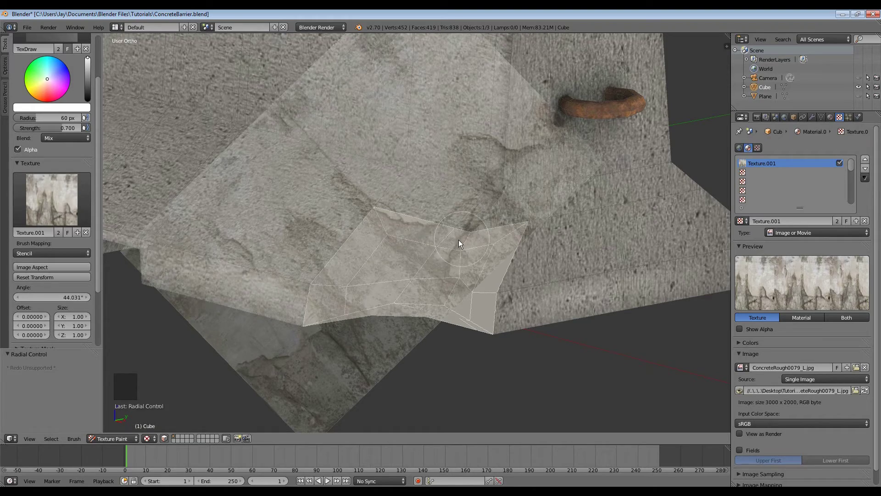
Align the stencil's crack with the masked corner's upper edge and paint it along the left and middle of that edge.
{"action": "scroll", "coordinate": [391, 229], "scroll_direction": "up", "scroll_amount": 2}
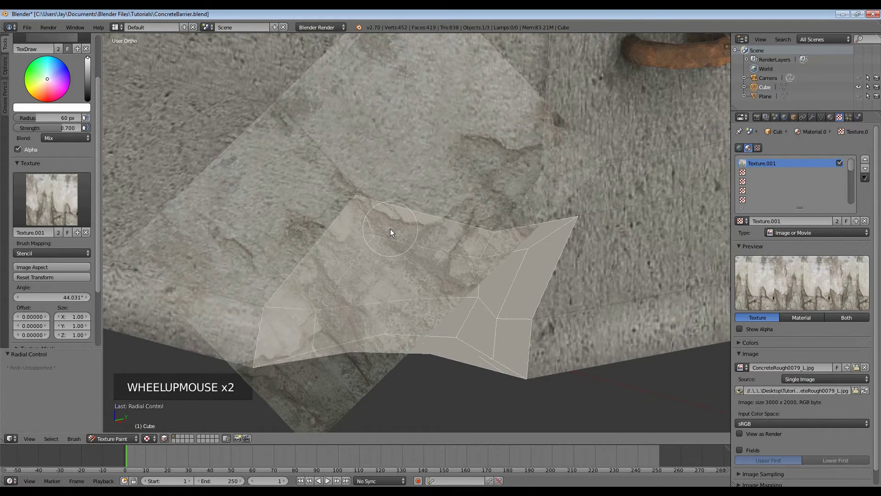
{"action": "scroll", "coordinate": [390, 229], "scroll_direction": "down", "scroll_amount": 2}
{"action": "scroll", "coordinate": [390, 229], "scroll_direction": "up", "scroll_amount": 3}
{"action": "scroll", "coordinate": [391, 230], "scroll_direction": "down", "scroll_amount": 3}
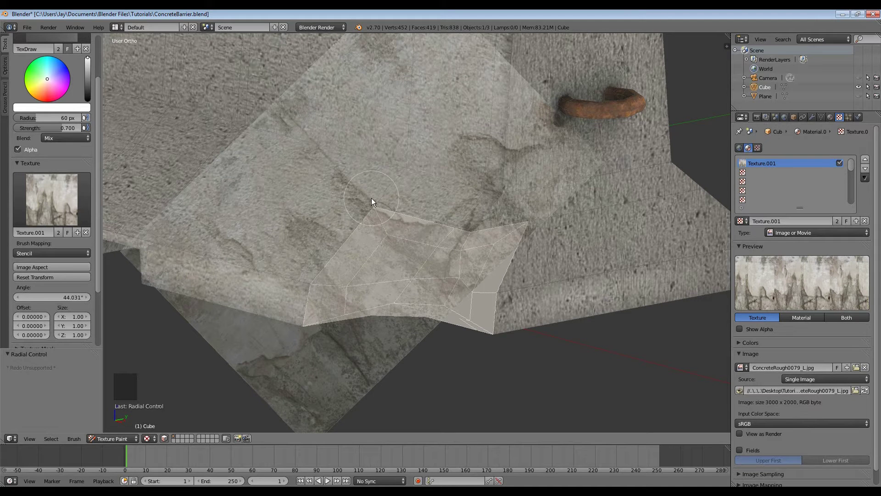
{"action": "scroll", "coordinate": [413, 243], "scroll_direction": "down", "scroll_amount": 1}
{"action": "scroll", "coordinate": [426, 246], "scroll_direction": "up", "scroll_amount": 1}
{"action": "middle_click_drag", "start_coordinate": [451, 238], "coordinate": [450, 243], "text": "shift"}
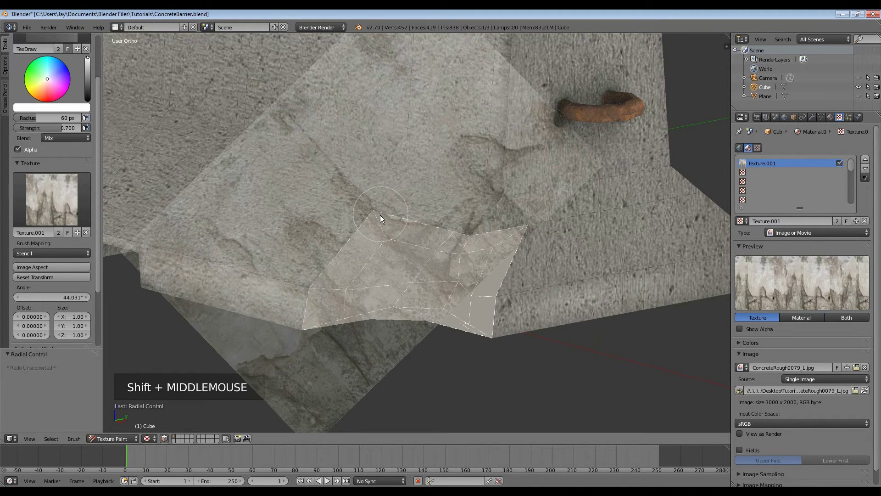
{"action": "right_click_drag", "start_coordinate": [455, 234], "coordinate": [446, 233]}
{"action": "left_click_drag", "start_coordinate": [383, 219], "coordinate": [436, 230]}
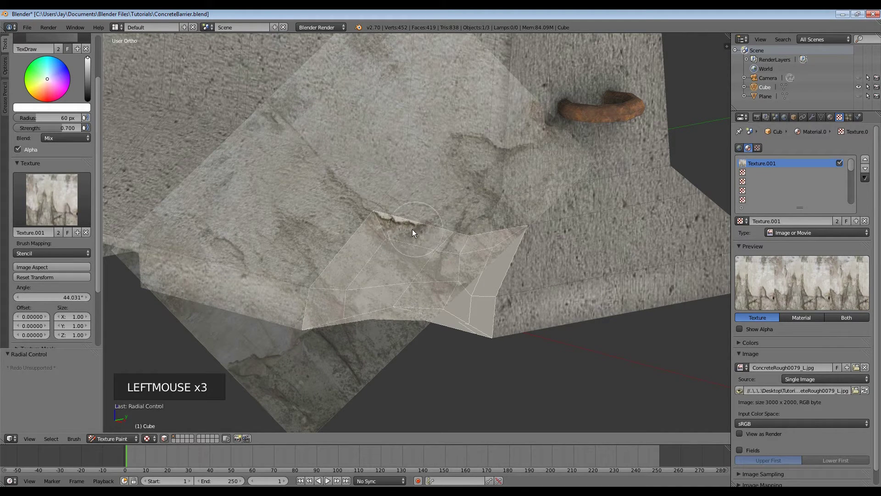
{"action": "mouse_move", "coordinate": [472, 220]}
{"action": "right_mouse_down"}
{"action": "mouse_move", "coordinate": [463, 230]}
{"action": "mouse_move", "coordinate": [486, 230]}
{"action": "right_mouse_up"}
{"action": "left_click_drag", "start_coordinate": [431, 233], "coordinate": [480, 240]}
Rotate the stencil to 62.888° and paint its crack along the rest of the upper edge to the corner's right tip.
{"action": "mouse_move", "coordinate": [481, 240]}
{"action": "right_mouse_down"}
{"action": "mouse_move", "coordinate": [484, 220]}
{"action": "mouse_move", "coordinate": [527, 233]}
{"action": "mouse_move", "coordinate": [515, 232]}
{"action": "mouse_move", "coordinate": [536, 255]}
{"action": "mouse_move", "coordinate": [558, 260]}
{"action": "mouse_move", "coordinate": [565, 249]}
{"action": "right_mouse_up"}
{"action": "left_click", "coordinate": [526, 254]}
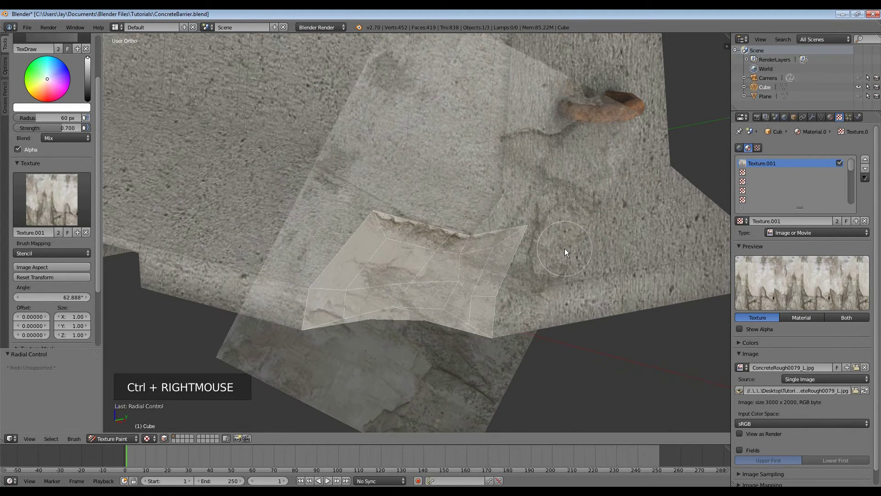
{"action": "right_click_drag", "start_coordinate": [513, 240], "coordinate": [516, 239]}
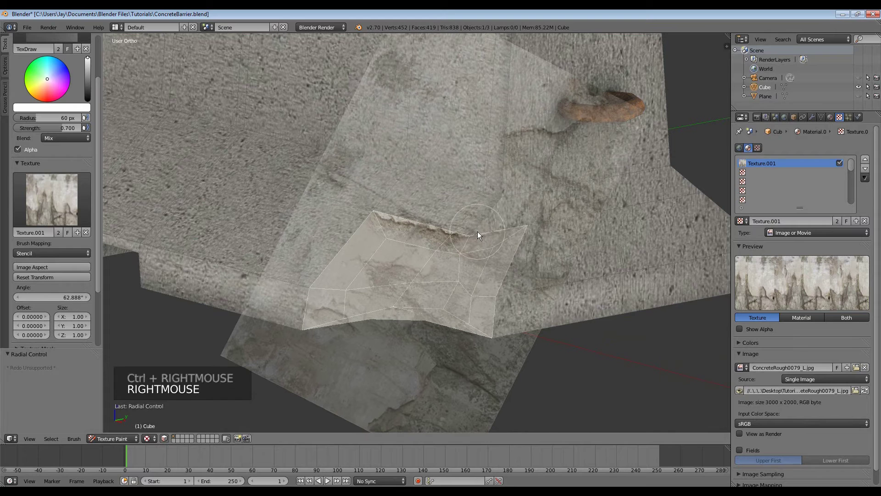
{"action": "left_click_drag", "start_coordinate": [472, 238], "coordinate": [483, 237]}
{"action": "left_click_drag", "start_coordinate": [484, 237], "coordinate": [519, 237]}
Rotate the stencil to 43.748° with its crack near the masked corner's right edge, and set the brush radius to 38 px.
{"action": "mouse_move", "coordinate": [520, 237]}
{"action": "right_mouse_down"}
{"action": "mouse_move", "coordinate": [536, 250]}
{"action": "mouse_move", "coordinate": [502, 275]}
{"action": "mouse_move", "coordinate": [507, 206]}
{"action": "mouse_move", "coordinate": [456, 326]}
{"action": "mouse_move", "coordinate": [385, 348]}
{"action": "mouse_move", "coordinate": [341, 342]}
{"action": "mouse_move", "coordinate": [369, 336]}
{"action": "mouse_move", "coordinate": [345, 332]}
{"action": "mouse_move", "coordinate": [464, 294]}
{"action": "mouse_move", "coordinate": [483, 268]}
{"action": "right_mouse_up"}
{"action": "right_click_drag", "start_coordinate": [522, 301], "coordinate": [473, 277]}
{"action": "right_click_drag", "start_coordinate": [519, 246], "coordinate": [543, 244]}
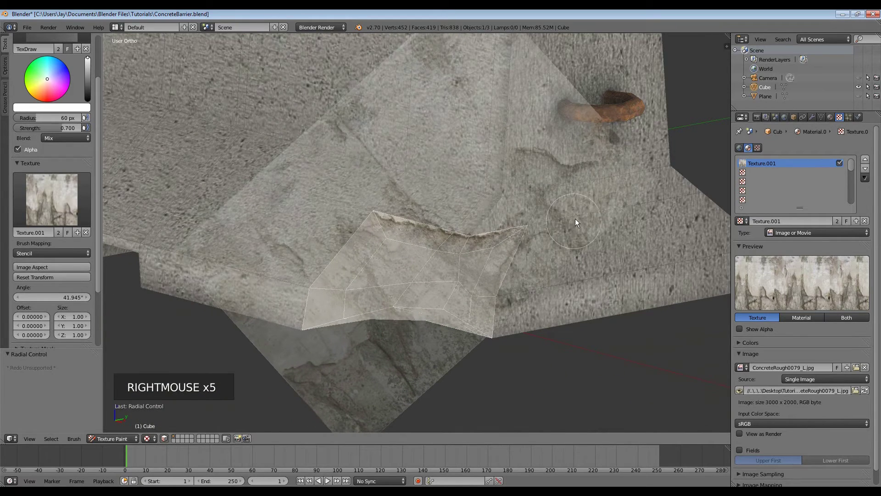
{"action": "right_click_drag", "start_coordinate": [575, 218], "coordinate": [576, 216], "text": "ctrl"}
{"action": "right_click_drag", "start_coordinate": [535, 235], "coordinate": [538, 235]}
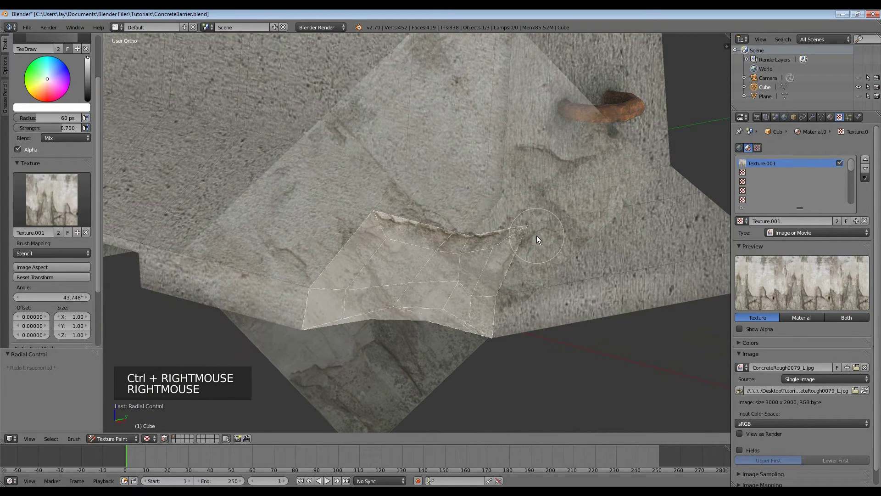
{"action": "key", "text": "f"}
{"action": "left_click", "coordinate": [449, 269]}
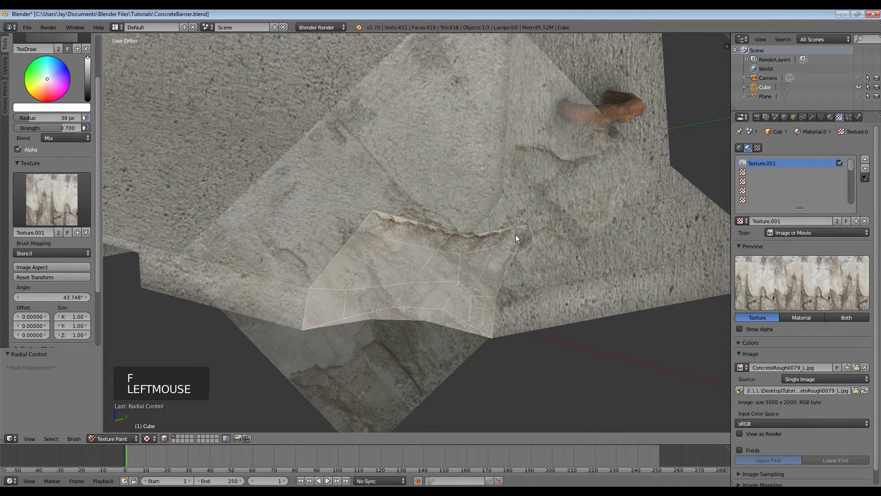
Paint stencil detail down the masked corner's right edge to the bottom, shifting the stencil for the lower part.
{"action": "left_click", "coordinate": [522, 233]}
{"action": "left_click", "coordinate": [508, 258]}
{"action": "left_click", "coordinate": [503, 271]}
{"action": "left_click", "coordinate": [499, 284]}
{"action": "left_click", "coordinate": [497, 294]}
{"action": "right_click_drag", "start_coordinate": [511, 291], "coordinate": [334, 174]}
{"action": "mouse_move", "coordinate": [517, 164]}
{"action": "right_mouse_down"}
{"action": "mouse_move", "coordinate": [530, 325]}
{"action": "mouse_move", "coordinate": [553, 315]}
{"action": "mouse_move", "coordinate": [535, 321]}
{"action": "right_mouse_up"}
{"action": "left_click_drag", "start_coordinate": [495, 304], "coordinate": [494, 334]}
{"action": "left_click_drag", "start_coordinate": [495, 336], "coordinate": [500, 351]}
Reposition the rotated stencil over the masked corner's left edge and paint its detail down to the bend.
{"action": "mouse_move", "coordinate": [517, 336]}
{"action": "right_mouse_down"}
{"action": "mouse_move", "coordinate": [528, 331]}
{"action": "mouse_move", "coordinate": [417, 390]}
{"action": "mouse_move", "coordinate": [456, 365]}
{"action": "mouse_move", "coordinate": [477, 246]}
{"action": "mouse_move", "coordinate": [373, 205]}
{"action": "right_mouse_up"}
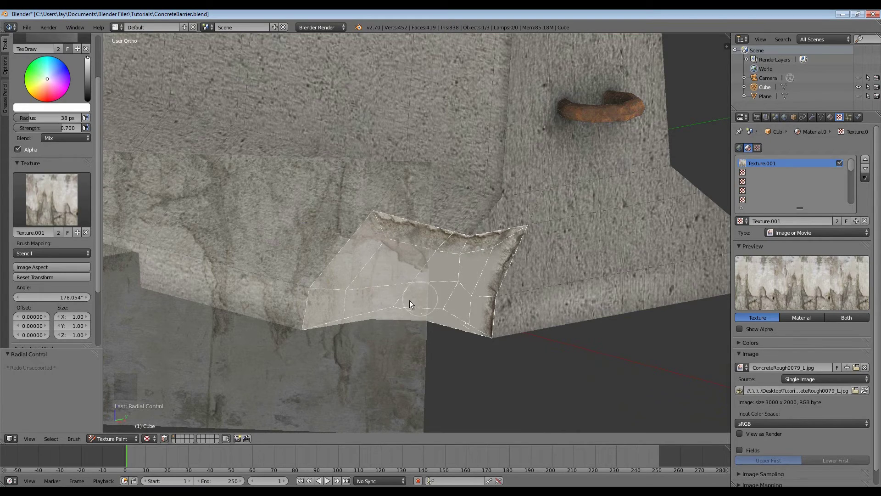
{"action": "mouse_move", "coordinate": [406, 244]}
{"action": "right_mouse_down"}
{"action": "mouse_move", "coordinate": [417, 272]}
{"action": "mouse_move", "coordinate": [378, 321]}
{"action": "mouse_move", "coordinate": [385, 262]}
{"action": "mouse_move", "coordinate": [375, 301]}
{"action": "mouse_move", "coordinate": [459, 227]}
{"action": "mouse_move", "coordinate": [477, 263]}
{"action": "mouse_move", "coordinate": [461, 331]}
{"action": "mouse_move", "coordinate": [431, 384]}
{"action": "right_mouse_up"}
{"action": "right_click_drag", "start_coordinate": [416, 326], "coordinate": [393, 336]}
{"action": "left_click_drag", "start_coordinate": [340, 241], "coordinate": [329, 262]}
{"action": "left_click_drag", "start_coordinate": [329, 263], "coordinate": [317, 282]}
{"action": "left_click_drag", "start_coordinate": [327, 298], "coordinate": [349, 293]}
Rotate the stencil to 54.958° and paint its crack along the upper part of the masked corner's left edge.
{"action": "mouse_move", "coordinate": [360, 284]}
{"action": "right_mouse_down"}
{"action": "mouse_move", "coordinate": [368, 284]}
{"action": "mouse_move", "coordinate": [355, 301]}
{"action": "right_mouse_up"}
{"action": "right_click_drag", "start_coordinate": [380, 257], "coordinate": [354, 294], "text": "ctrl"}
{"action": "right_click_drag", "start_coordinate": [337, 266], "coordinate": [340, 261]}
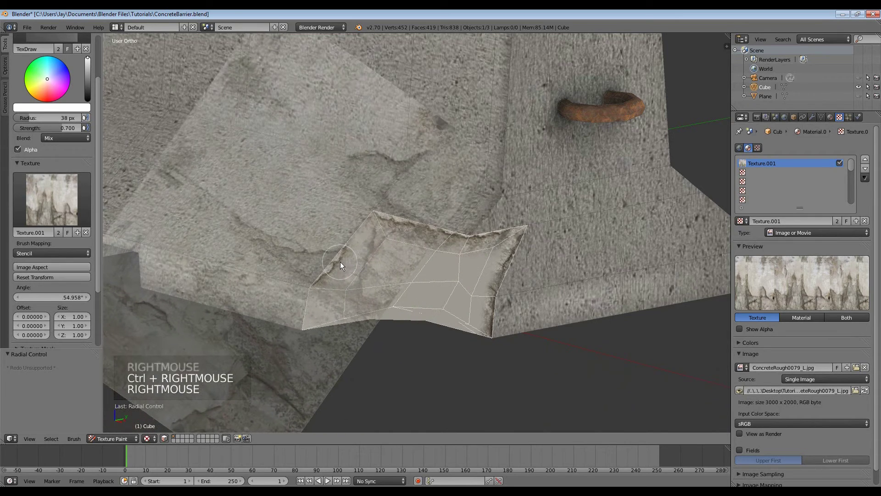
{"action": "left_click_drag", "start_coordinate": [360, 221], "coordinate": [355, 234]}
{"action": "left_click_drag", "start_coordinate": [355, 234], "coordinate": [348, 241]}
Rotate the stencil to 146.932° and paint its crack down the short lower section of the corner's left edge.
{"action": "right_click_drag", "start_coordinate": [336, 271], "coordinate": [333, 357]}
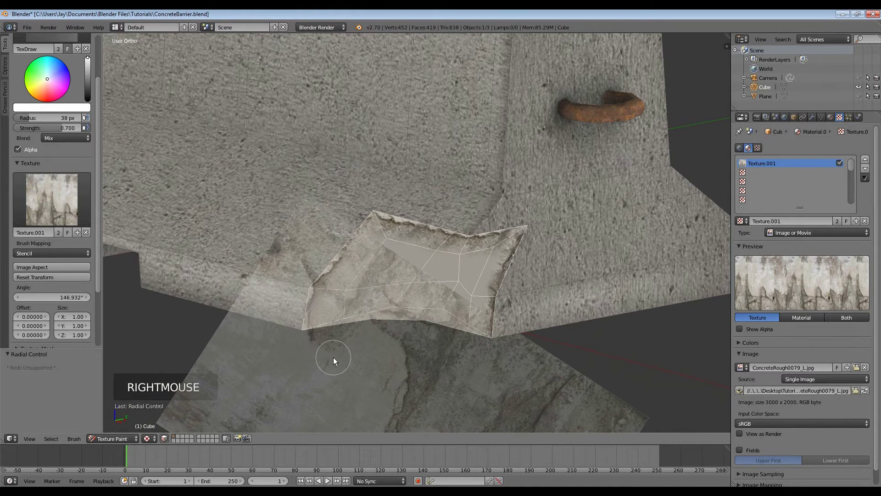
{"action": "left_click", "coordinate": [310, 290]}
{"action": "left_click", "coordinate": [309, 307]}
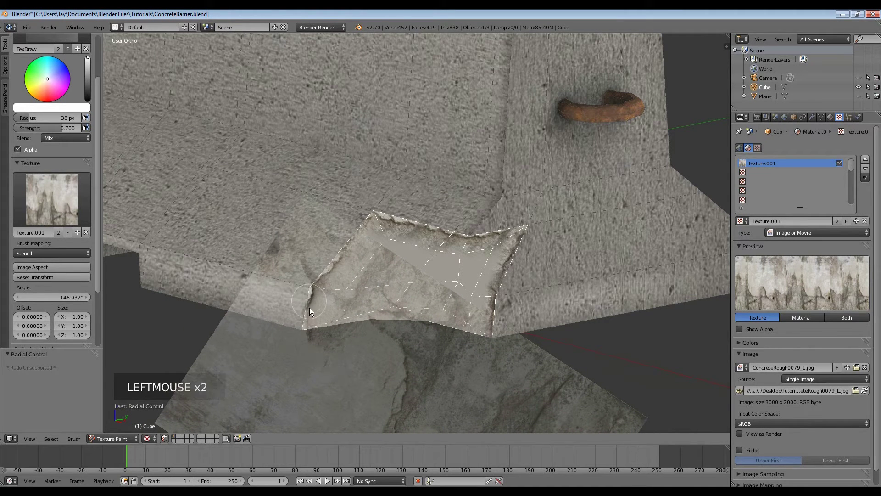
{"action": "left_click", "coordinate": [304, 324]}
From below the barrier, align the stencil's crack with the damaged corner's left underside edge and paint its upper part.
{"action": "right_click_drag", "start_coordinate": [304, 323], "coordinate": [502, 354]}
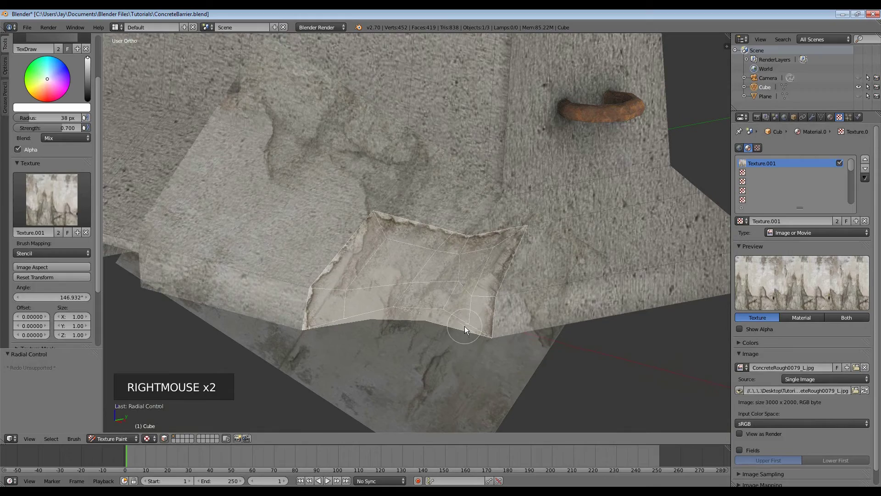
{"action": "middle_click_drag", "start_coordinate": [453, 368], "coordinate": [459, 279]}
{"action": "right_click_drag", "start_coordinate": [459, 279], "coordinate": [323, 208]}
{"action": "left_click", "coordinate": [323, 144]}
{"action": "left_click", "coordinate": [340, 157]}
{"action": "left_click", "coordinate": [341, 160]}
{"action": "left_click", "coordinate": [348, 167]}
{"action": "left_click", "coordinate": [356, 186]}
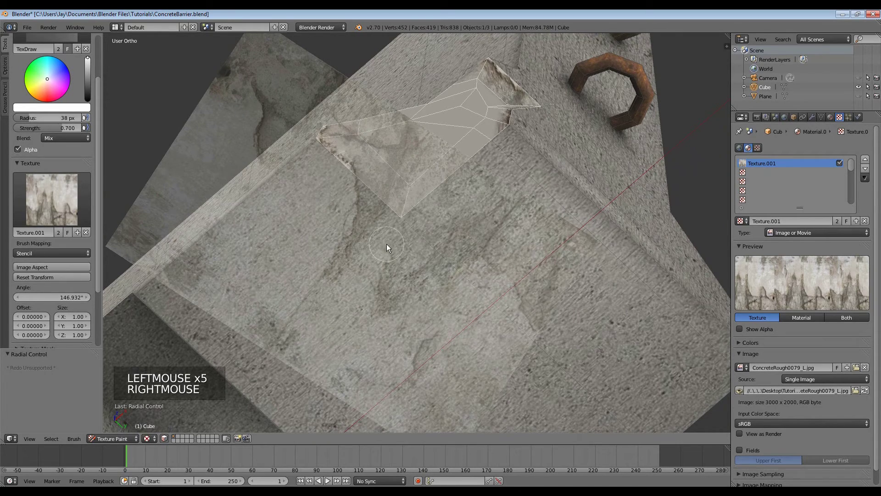
Rotate the stencil to 225.702° while painting the rest of the left underside edge down to its lowest point.
{"action": "right_click_drag", "start_coordinate": [387, 244], "coordinate": [393, 242]}
{"action": "right_click_drag", "start_coordinate": [425, 363], "coordinate": [416, 277], "text": "ctrl"}
{"action": "mouse_move", "coordinate": [358, 262]}
{"action": "right_mouse_down"}
{"action": "mouse_move", "coordinate": [376, 239]}
{"action": "mouse_move", "coordinate": [389, 238]}
{"action": "mouse_move", "coordinate": [407, 264]}
{"action": "mouse_move", "coordinate": [483, 294]}
{"action": "mouse_move", "coordinate": [494, 277]}
{"action": "right_mouse_up"}
{"action": "left_click", "coordinate": [359, 174]}
{"action": "left_click", "coordinate": [366, 182]}
{"action": "left_click", "coordinate": [373, 192]}
{"action": "left_click", "coordinate": [373, 193]}
{"action": "mouse_move", "coordinate": [401, 265]}
{"action": "right_mouse_down", "text": "ctrl"}
{"action": "mouse_move", "coordinate": [413, 255]}
{"action": "mouse_move", "coordinate": [407, 268]}
{"action": "mouse_move", "coordinate": [425, 272]}
{"action": "mouse_move", "coordinate": [412, 266]}
{"action": "mouse_move", "coordinate": [459, 252]}
{"action": "mouse_move", "coordinate": [481, 260]}
{"action": "mouse_move", "coordinate": [487, 248]}
{"action": "mouse_move", "coordinate": [487, 257]}
{"action": "mouse_move", "coordinate": [513, 257]}
{"action": "mouse_move", "coordinate": [426, 265]}
{"action": "mouse_move", "coordinate": [382, 307]}
{"action": "right_mouse_up", "text": "ctrl"}
{"action": "left_click", "coordinate": [391, 199]}
{"action": "left_click", "coordinate": [401, 215]}
{"action": "left_click", "coordinate": [404, 216]}
Shift the stencil along the damaged corner's right underside edge and paint its cracked detail from the lowest point upward.
{"action": "right_click_drag", "start_coordinate": [486, 252], "coordinate": [522, 274]}
{"action": "left_click", "coordinate": [430, 190]}
{"action": "left_click", "coordinate": [422, 198]}
{"action": "left_click", "coordinate": [414, 205]}
{"action": "left_click", "coordinate": [398, 210]}
{"action": "left_click", "coordinate": [465, 216]}
{"action": "mouse_move", "coordinate": [465, 216]}
{"action": "right_mouse_down"}
{"action": "mouse_move", "coordinate": [483, 210]}
{"action": "mouse_move", "coordinate": [500, 186]}
{"action": "mouse_move", "coordinate": [514, 346]}
{"action": "right_mouse_up"}
{"action": "left_click", "coordinate": [459, 170]}
{"action": "left_click", "coordinate": [449, 175]}
{"action": "left_click", "coordinate": [439, 181]}
{"action": "left_click", "coordinate": [477, 212]}
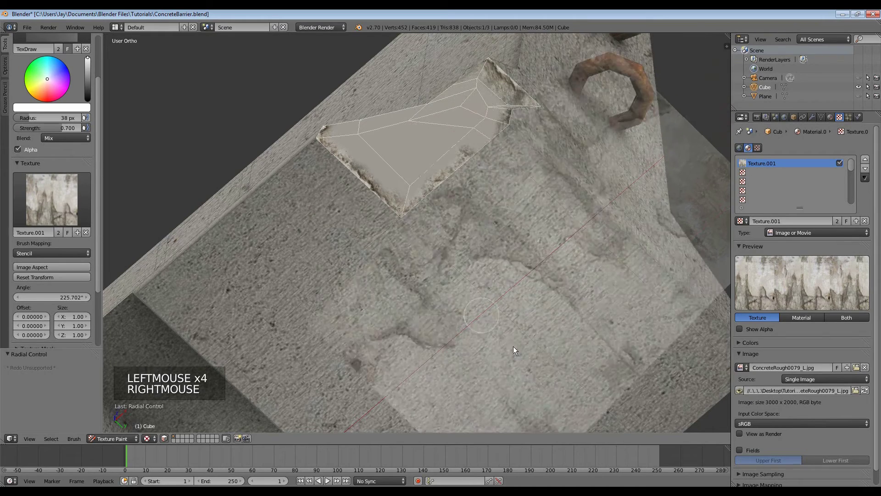
Rotate the stencil to 28.902° and paint the remaining upper part of the right underside edge.
{"action": "right_click_drag", "start_coordinate": [449, 267], "coordinate": [521, 199]}
{"action": "mouse_move", "coordinate": [521, 266]}
{"action": "right_mouse_down", "text": "ctrl"}
{"action": "mouse_move", "coordinate": [502, 268]}
{"action": "mouse_move", "coordinate": [513, 267]}
{"action": "mouse_move", "coordinate": [446, 131]}
{"action": "mouse_move", "coordinate": [442, 137]}
{"action": "right_mouse_up", "text": "ctrl"}
{"action": "left_click", "coordinate": [503, 126]}
{"action": "left_click", "coordinate": [489, 141]}
{"action": "left_click", "coordinate": [477, 151]}
{"action": "left_click", "coordinate": [497, 148]}
Orbit to face the damaged corner and move the stencil so it covers the unpainted inner faces.
{"action": "mouse_move", "coordinate": [497, 147]}
{"action": "right_mouse_down"}
{"action": "mouse_move", "coordinate": [378, 256]}
{"action": "mouse_move", "coordinate": [468, 289]}
{"action": "mouse_move", "coordinate": [469, 230]}
{"action": "right_mouse_up"}
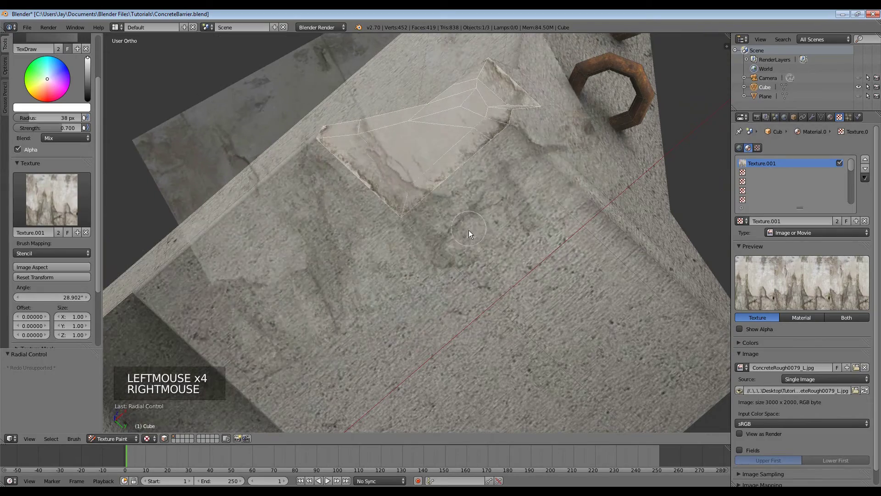
{"action": "right_click_drag", "start_coordinate": [538, 169], "coordinate": [600, 127]}
{"action": "middle_click_drag", "start_coordinate": [599, 128], "coordinate": [588, 167]}
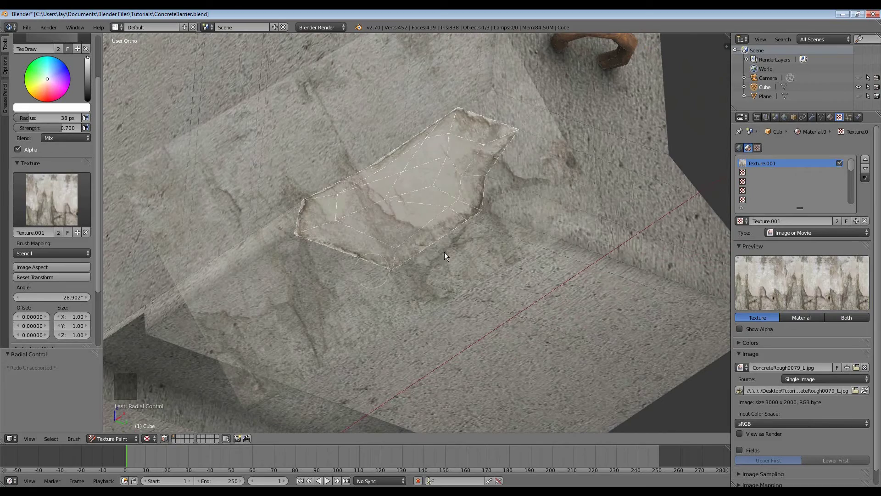
{"action": "mouse_move", "coordinate": [443, 199]}
{"action": "middle_mouse_down"}
{"action": "mouse_move", "coordinate": [499, 211]}
{"action": "mouse_move", "coordinate": [456, 239]}
{"action": "middle_mouse_up"}
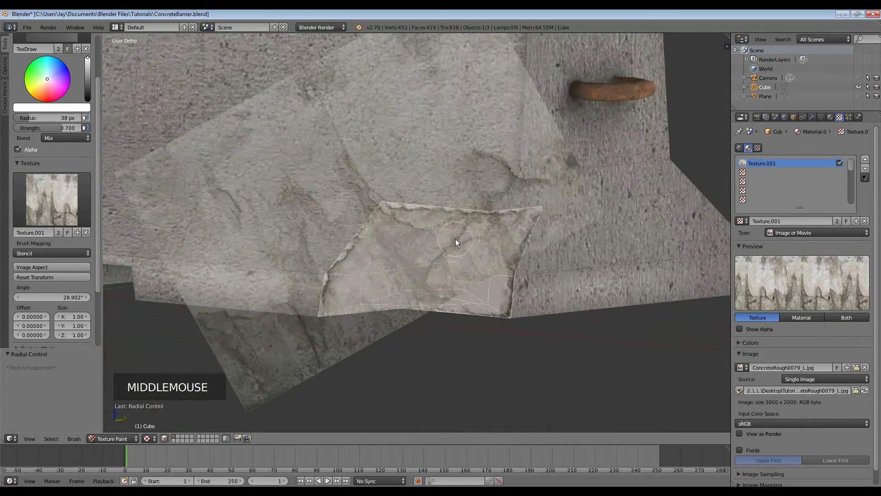
{"action": "mouse_move", "coordinate": [312, 156]}
{"action": "right_mouse_down"}
{"action": "mouse_move", "coordinate": [224, 318]}
{"action": "mouse_move", "coordinate": [170, 345]}
{"action": "right_mouse_up"}
{"action": "mouse_move", "coordinate": [456, 304]}
{"action": "middle_mouse_down"}
{"action": "mouse_move", "coordinate": [489, 251]}
{"action": "mouse_move", "coordinate": [358, 222]}
{"action": "middle_mouse_up"}
{"action": "middle_click_drag", "start_coordinate": [488, 138], "coordinate": [428, 230]}
{"action": "middle_click_drag", "start_coordinate": [460, 281], "coordinate": [206, 350]}
{"action": "right_click_drag", "start_coordinate": [206, 350], "coordinate": [410, 222]}
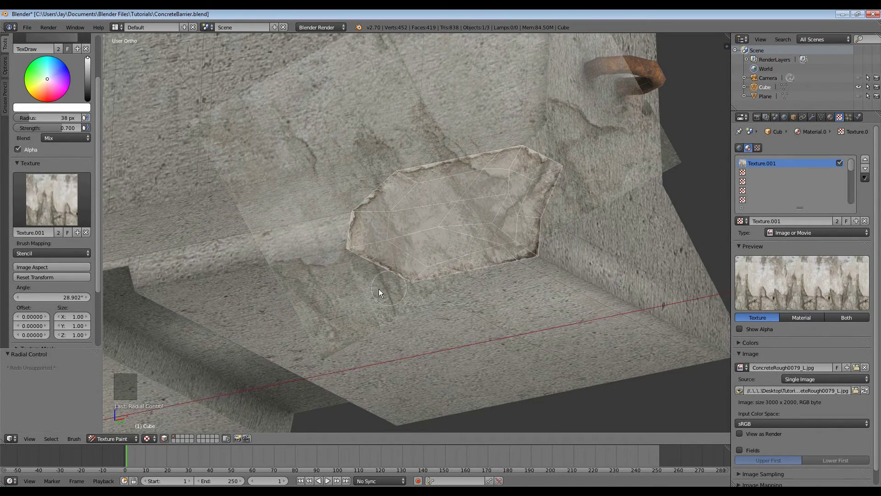
{"action": "right_click_drag", "start_coordinate": [474, 207], "coordinate": [358, 312]}
{"action": "right_click_drag", "start_coordinate": [510, 399], "coordinate": [445, 199]}
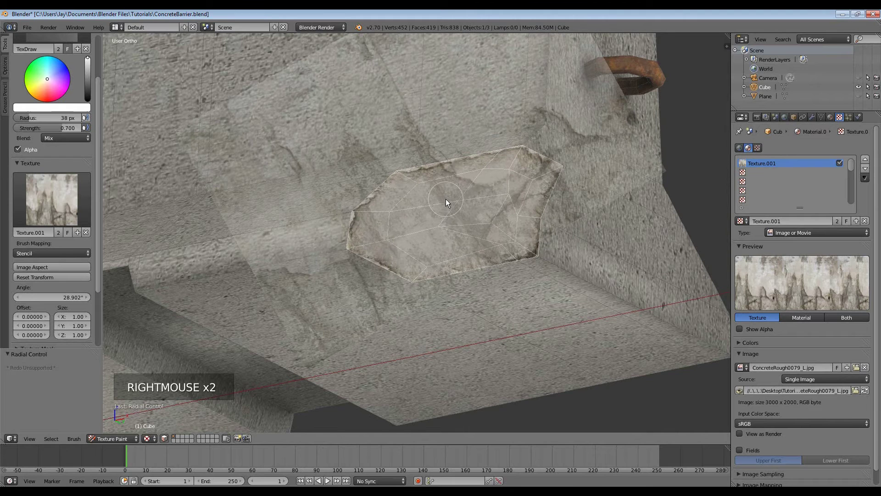
Set the brush radius to 62 px and paint the stencil texture over the left and lower inner faces.
{"action": "key", "text": "f"}
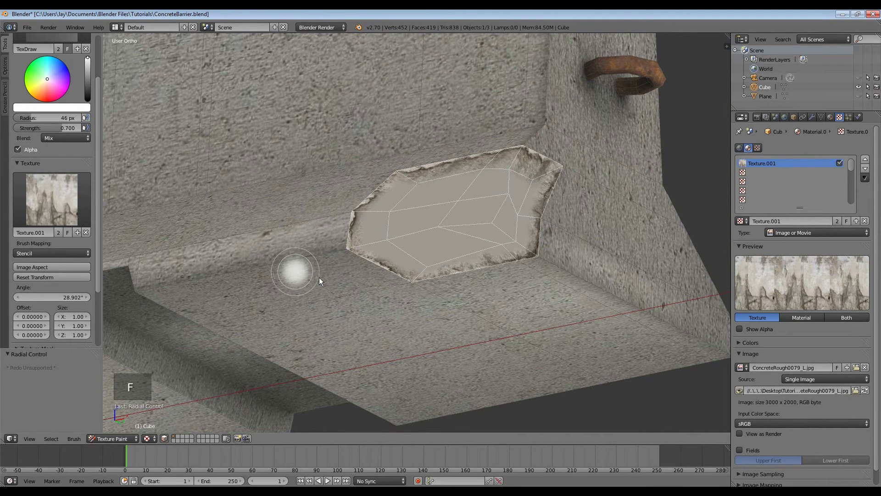
{"action": "left_click", "coordinate": [323, 278]}
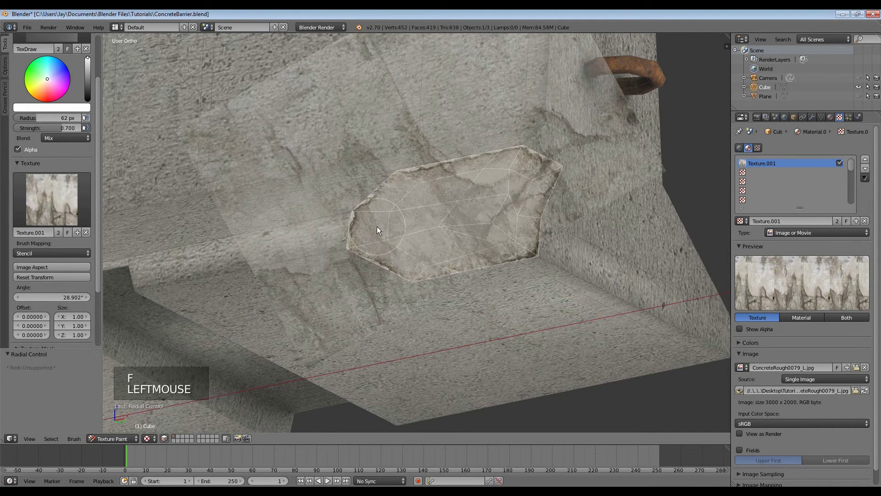
{"action": "left_click", "coordinate": [376, 228]}
{"action": "left_click", "coordinate": [369, 235]}
{"action": "right_click", "coordinate": [397, 250]}
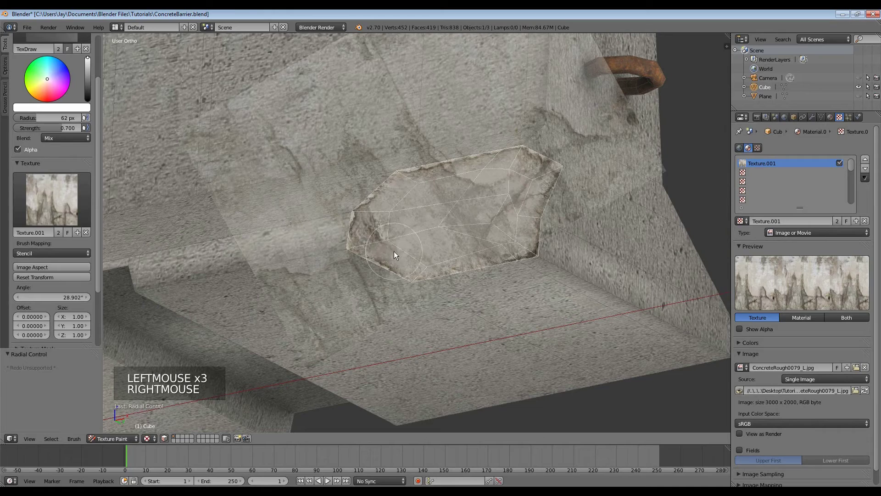
{"action": "left_click", "coordinate": [394, 252]}
{"action": "left_click", "coordinate": [417, 262]}
{"action": "left_click", "coordinate": [444, 246]}
{"action": "left_click", "coordinate": [411, 232]}
{"action": "left_click", "coordinate": [399, 225]}
Reposition the stencil and paint its texture across the middle and right inner faces of the damaged corner.
{"action": "mouse_move", "coordinate": [428, 214]}
{"action": "right_mouse_down"}
{"action": "mouse_move", "coordinate": [476, 207]}
{"action": "mouse_move", "coordinate": [445, 158]}
{"action": "right_mouse_up"}
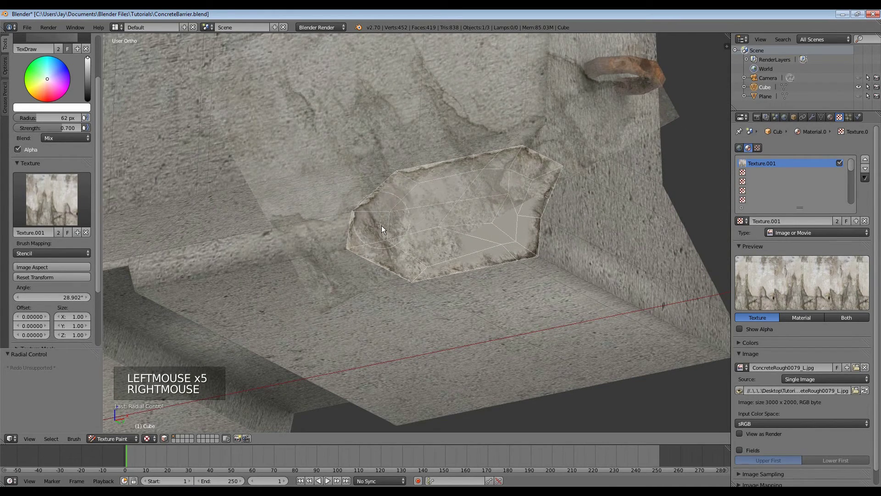
{"action": "left_click", "coordinate": [391, 215]}
{"action": "left_click", "coordinate": [422, 214]}
{"action": "left_click", "coordinate": [442, 223]}
{"action": "left_click", "coordinate": [459, 233]}
{"action": "left_click", "coordinate": [473, 238]}
{"action": "mouse_move", "coordinate": [472, 199]}
{"action": "right_mouse_down"}
{"action": "mouse_move", "coordinate": [499, 195]}
{"action": "mouse_move", "coordinate": [483, 235]}
{"action": "right_mouse_up"}
{"action": "left_click", "coordinate": [477, 238]}
{"action": "left_click", "coordinate": [500, 232]}
{"action": "left_click", "coordinate": [493, 201]}
{"action": "left_click", "coordinate": [464, 207]}
{"action": "left_click", "coordinate": [481, 169]}
Set the brush radius to 40 px and paint the stencil texture over the blank upper-left faces inside the cracked border.
{"action": "right_click_drag", "start_coordinate": [481, 168], "coordinate": [483, 176]}
{"action": "middle_click_drag", "start_coordinate": [483, 175], "coordinate": [480, 206]}
{"action": "right_click_drag", "start_coordinate": [480, 206], "coordinate": [436, 269]}
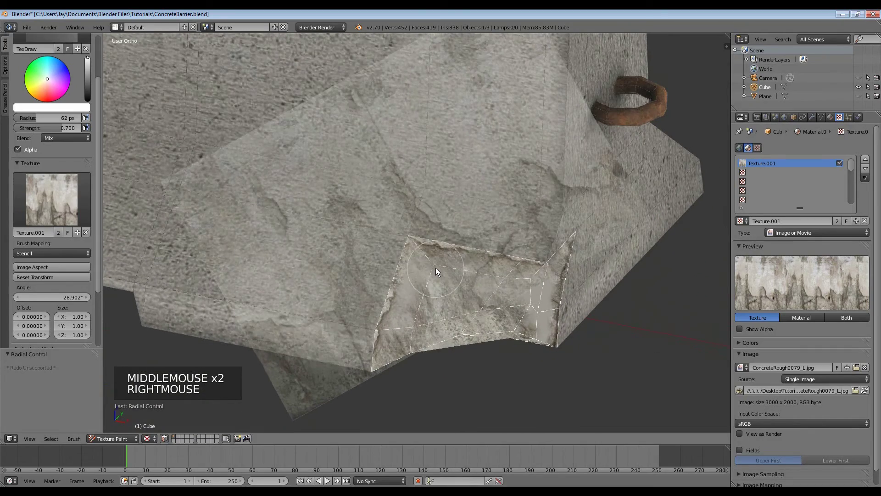
{"action": "key", "text": "f"}
{"action": "left_click", "coordinate": [415, 321]}
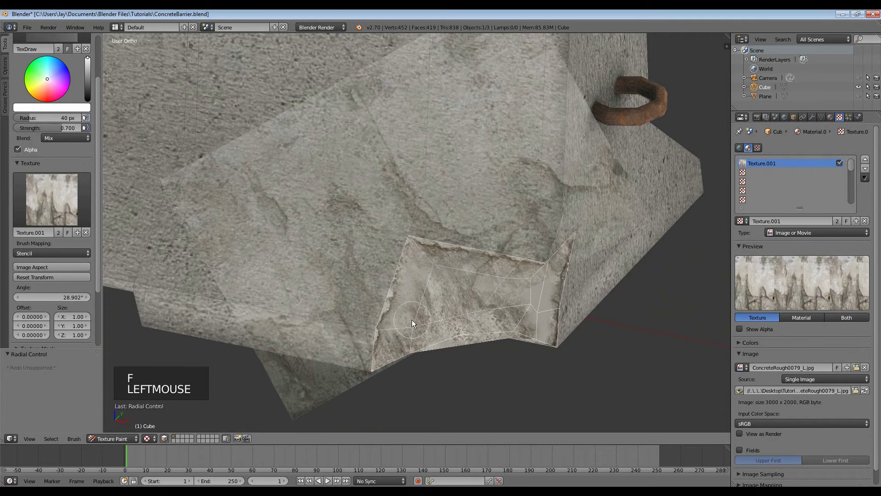
{"action": "left_click", "coordinate": [393, 332]}
{"action": "left_click", "coordinate": [393, 331]}
{"action": "left_click", "coordinate": [400, 315]}
{"action": "left_click", "coordinate": [409, 296]}
{"action": "left_click", "coordinate": [411, 277]}
{"action": "left_click", "coordinate": [423, 255]}
{"action": "left_click", "coordinate": [435, 284]}
{"action": "left_click", "coordinate": [446, 287]}
{"action": "left_click", "coordinate": [456, 290]}
{"action": "left_click", "coordinate": [460, 286]}
{"action": "left_click", "coordinate": [464, 283]}
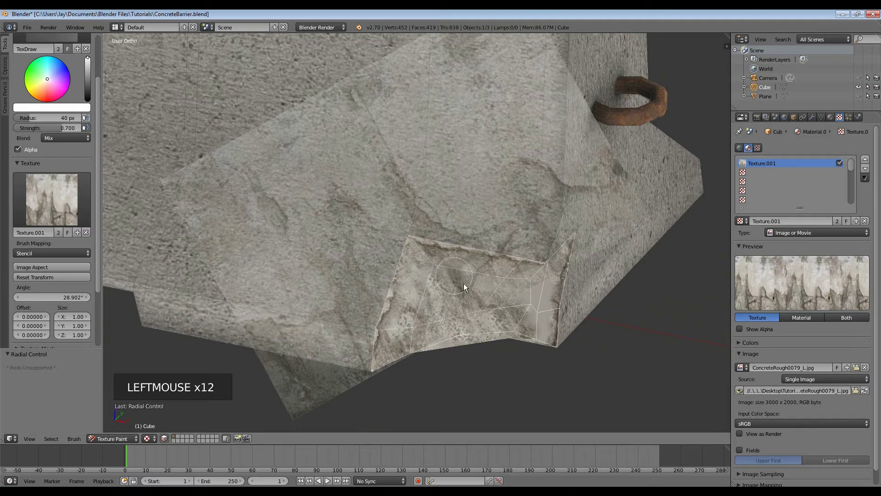
Shift the stencil slightly and paint its concrete texture over the central and right inner faces of the damaged corner.
{"action": "right_click_drag", "start_coordinate": [525, 266], "coordinate": [549, 295]}
{"action": "left_click", "coordinate": [482, 287]}
{"action": "left_click", "coordinate": [481, 286]}
{"action": "left_click", "coordinate": [515, 283]}
{"action": "left_click", "coordinate": [480, 277]}
{"action": "left_click", "coordinate": [450, 269]}
{"action": "left_click", "coordinate": [500, 290]}
{"action": "left_click", "coordinate": [498, 309]}
{"action": "left_click", "coordinate": [510, 302]}
{"action": "left_click", "coordinate": [522, 295]}
{"action": "left_click", "coordinate": [546, 291]}
Move the stencil over the corner's lower edge and paint its texture across the lower middle and right inner faces.
{"action": "right_click_drag", "start_coordinate": [547, 291], "coordinate": [594, 304]}
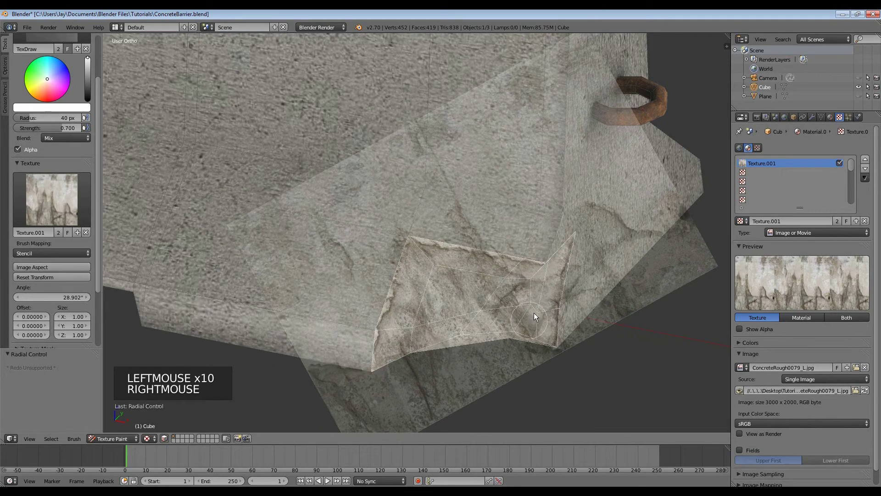
{"action": "left_click", "coordinate": [509, 316]}
{"action": "left_click", "coordinate": [484, 319]}
{"action": "left_click", "coordinate": [515, 329]}
{"action": "left_click", "coordinate": [514, 330]}
{"action": "left_click", "coordinate": [466, 307]}
{"action": "left_click", "coordinate": [552, 292]}
Reposition the stencil over the upper-left inner faces of the damaged corner and paint its texture there.
{"action": "mouse_move", "coordinate": [552, 292]}
{"action": "middle_mouse_down"}
{"action": "mouse_move", "coordinate": [526, 271]}
{"action": "mouse_move", "coordinate": [526, 226]}
{"action": "middle_mouse_up"}
{"action": "right_click_drag", "start_coordinate": [527, 225], "coordinate": [185, 346]}
{"action": "mouse_move", "coordinate": [436, 312]}
{"action": "right_mouse_down"}
{"action": "mouse_move", "coordinate": [447, 306]}
{"action": "mouse_move", "coordinate": [387, 310]}
{"action": "mouse_move", "coordinate": [436, 309]}
{"action": "right_mouse_up"}
{"action": "middle_click_drag", "start_coordinate": [436, 309], "coordinate": [457, 321]}
{"action": "right_click_drag", "start_coordinate": [232, 334], "coordinate": [352, 211]}
{"action": "left_click", "coordinate": [399, 254]}
{"action": "left_click", "coordinate": [414, 255]}
{"action": "left_click", "coordinate": [432, 280]}
Shift the stencil across the damaged corner and paint its texture over the right-hand inner faces.
{"action": "mouse_move", "coordinate": [369, 241]}
{"action": "right_mouse_down"}
{"action": "mouse_move", "coordinate": [417, 239]}
{"action": "mouse_move", "coordinate": [393, 87]}
{"action": "mouse_move", "coordinate": [464, 258]}
{"action": "mouse_move", "coordinate": [516, 296]}
{"action": "right_mouse_up"}
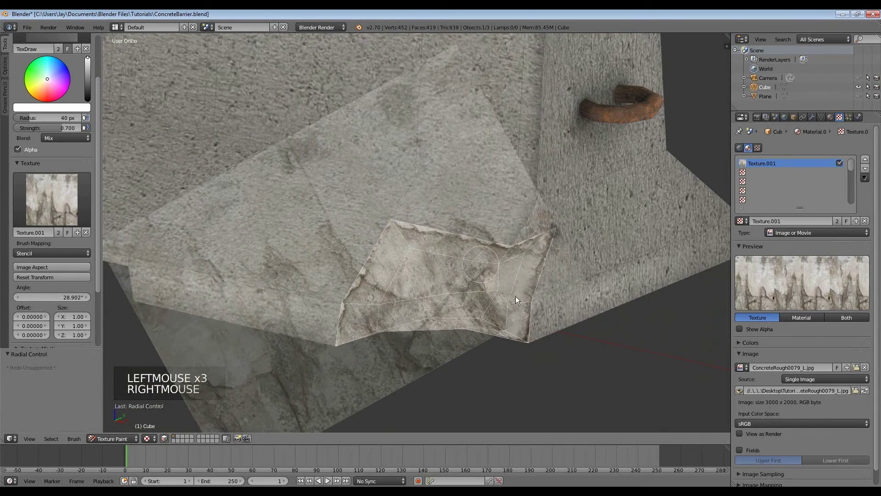
{"action": "left_click", "coordinate": [503, 284]}
{"action": "left_click", "coordinate": [512, 271]}
{"action": "left_click", "coordinate": [542, 274]}
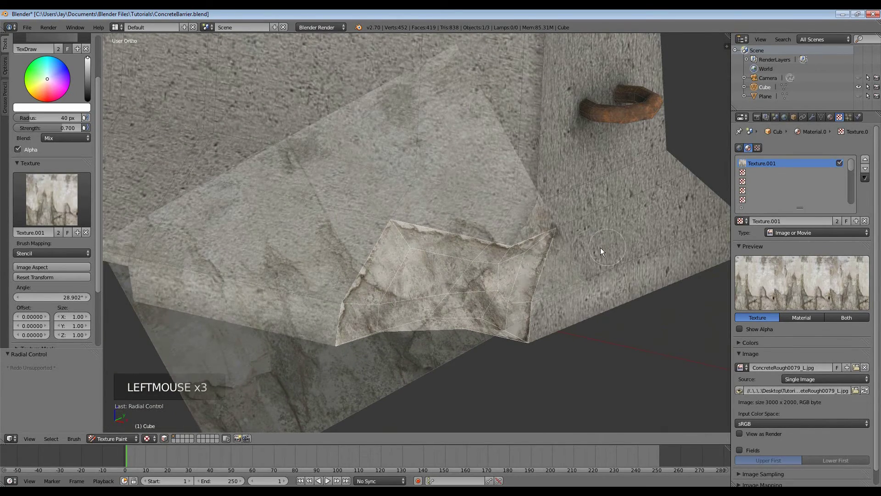
Turn towards the barrier's end and stencil-paint the narrow faces and seams near the damaged corner's end edge.
{"action": "right_click_drag", "start_coordinate": [600, 247], "coordinate": [523, 246]}
{"action": "middle_click_drag", "start_coordinate": [594, 274], "coordinate": [399, 249]}
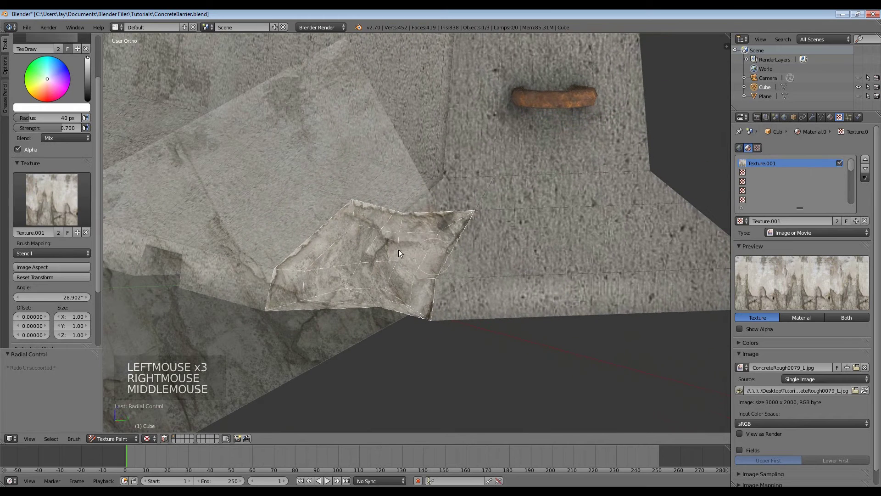
{"action": "left_click", "coordinate": [424, 249]}
{"action": "left_click", "coordinate": [419, 269]}
{"action": "left_click", "coordinate": [418, 280]}
{"action": "left_click", "coordinate": [417, 291]}
{"action": "left_click", "coordinate": [409, 303]}
{"action": "left_click", "coordinate": [411, 256]}
{"action": "left_click", "coordinate": [414, 248]}
{"action": "left_click", "coordinate": [417, 240]}
{"action": "left_click", "coordinate": [409, 261]}
View the corner from below, place the stencil over its bottom faces and paint the lower middle area.
{"action": "right_click_drag", "start_coordinate": [410, 260], "coordinate": [226, 337]}
{"action": "middle_click_drag", "start_coordinate": [407, 280], "coordinate": [256, 295]}
{"action": "mouse_move", "coordinate": [256, 295]}
{"action": "right_mouse_down"}
{"action": "mouse_move", "coordinate": [393, 197]}
{"action": "mouse_move", "coordinate": [450, 131]}
{"action": "mouse_move", "coordinate": [460, 186]}
{"action": "mouse_move", "coordinate": [481, 126]}
{"action": "mouse_move", "coordinate": [443, 172]}
{"action": "right_mouse_up"}
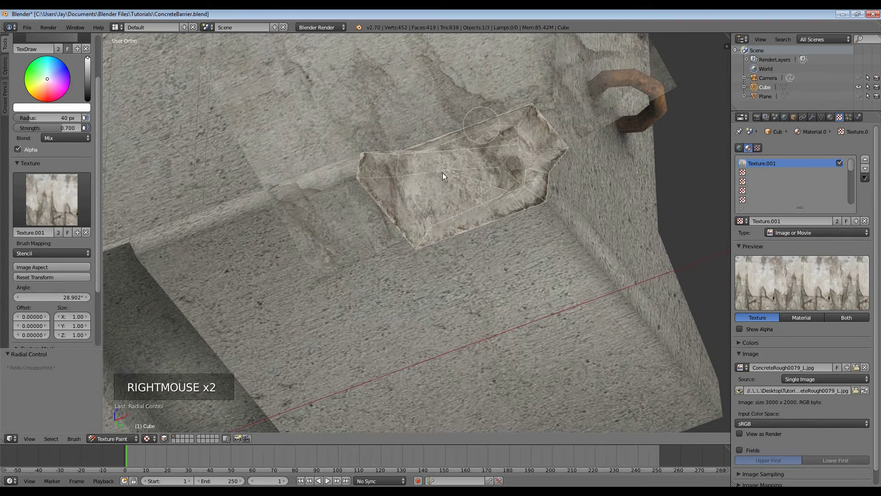
{"action": "left_click", "coordinate": [433, 194]}
{"action": "left_click", "coordinate": [433, 196]}
{"action": "left_click", "coordinate": [432, 204]}
{"action": "left_click", "coordinate": [434, 206]}
Nudge the stencil and paint its texture along the bottom faces towards the barrier's end.
{"action": "right_click_drag", "start_coordinate": [505, 157], "coordinate": [513, 177]}
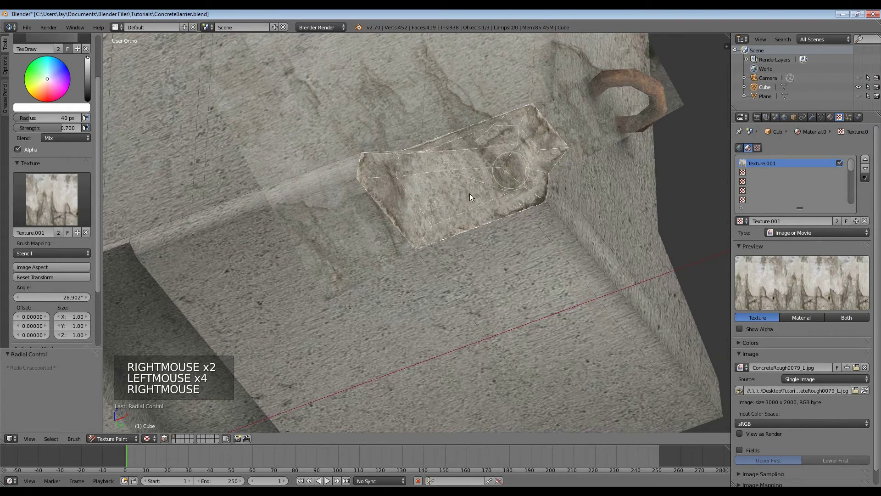
{"action": "left_click", "coordinate": [451, 208]}
{"action": "left_click", "coordinate": [482, 192]}
{"action": "left_click", "coordinate": [498, 182]}
{"action": "left_click", "coordinate": [500, 180]}
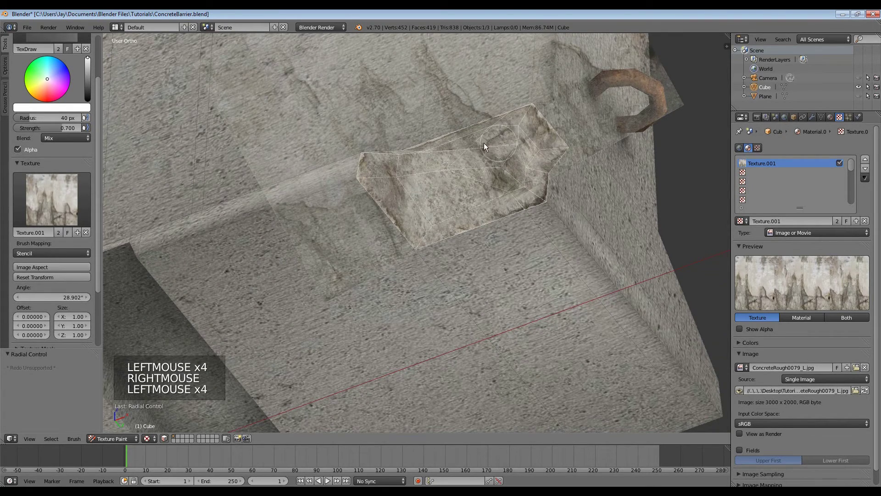
Check the corner from the side and below, then reposition the stencil and paint over the remaining lower seams.
{"action": "right_click_drag", "start_coordinate": [483, 142], "coordinate": [455, 249]}
{"action": "middle_click_drag", "start_coordinate": [457, 248], "coordinate": [571, 273]}
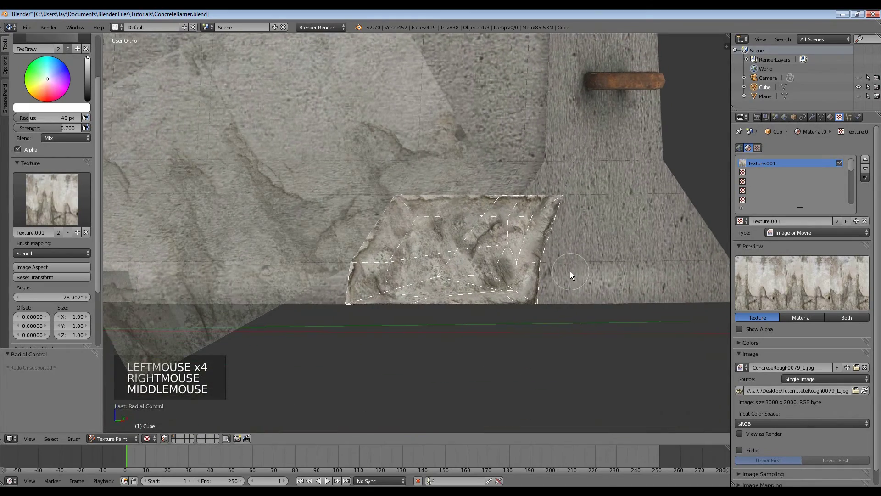
{"action": "scroll", "coordinate": [555, 271], "scroll_direction": "up", "scroll_amount": 4}
{"action": "middle_click_drag", "start_coordinate": [613, 305], "coordinate": [608, 258]}
{"action": "scroll", "coordinate": [591, 208], "scroll_direction": "down", "scroll_amount": 4}
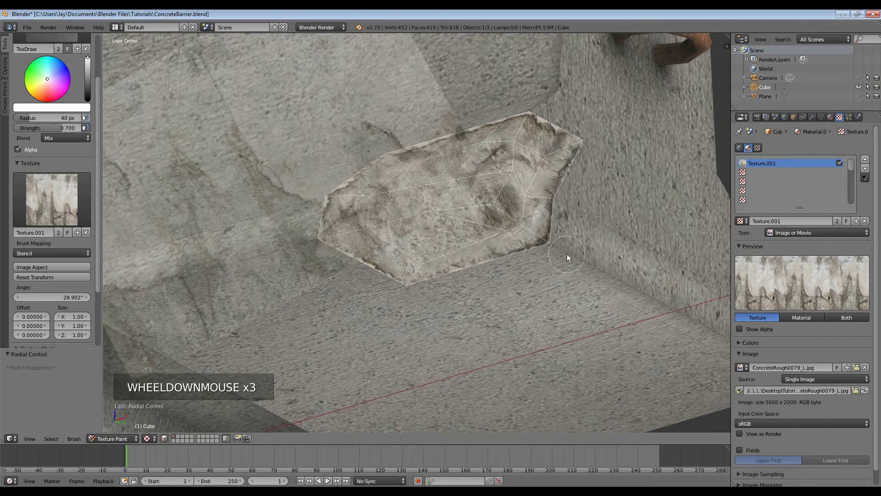
{"action": "right_click_drag", "start_coordinate": [344, 172], "coordinate": [376, 217]}
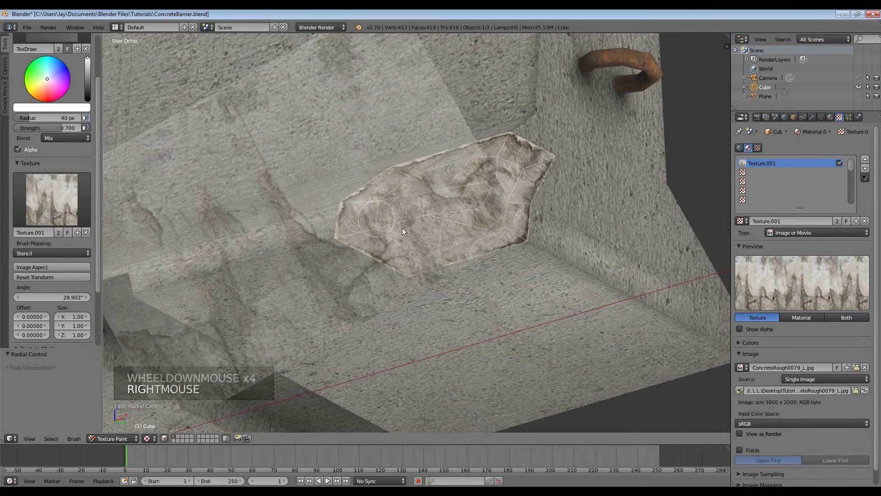
{"action": "left_click_drag", "start_coordinate": [479, 233], "coordinate": [494, 214]}
{"action": "left_click", "coordinate": [495, 223]}
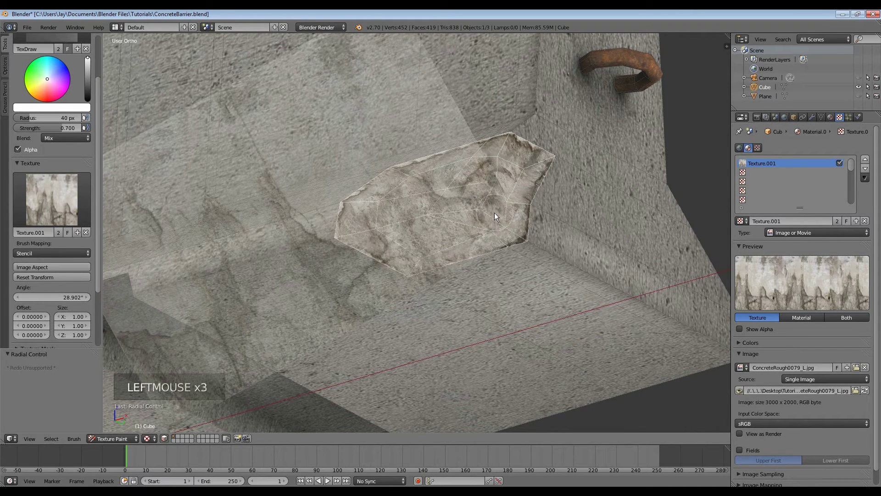
{"action": "left_click", "coordinate": [425, 248]}
Split the 3D view into two areas and turn one of them into a UV/Image Editor.
{"action": "mouse_move", "coordinate": [425, 247]}
{"action": "right_mouse_down"}
{"action": "mouse_move", "coordinate": [365, 216]}
{"action": "mouse_move", "coordinate": [550, 275]}
{"action": "right_mouse_up"}
{"action": "middle_click_drag", "start_coordinate": [550, 297], "coordinate": [577, 316]}
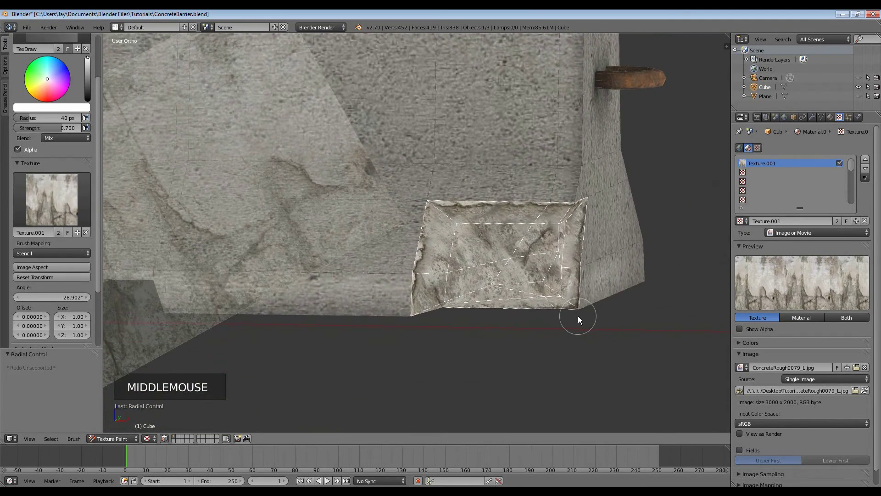
{"action": "key", "text": "shift+space"}
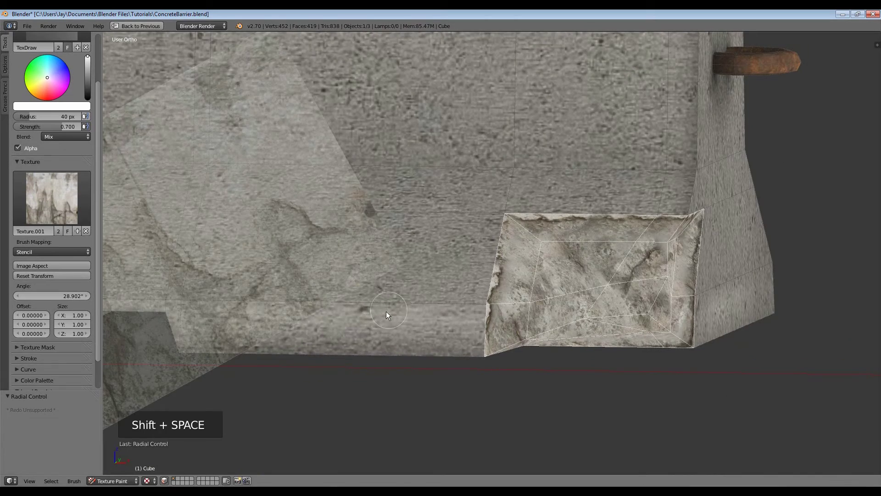
{"action": "key", "text": "shift+space"}
{"action": "left_click_drag", "start_coordinate": [2, 444], "coordinate": [361, 433]}
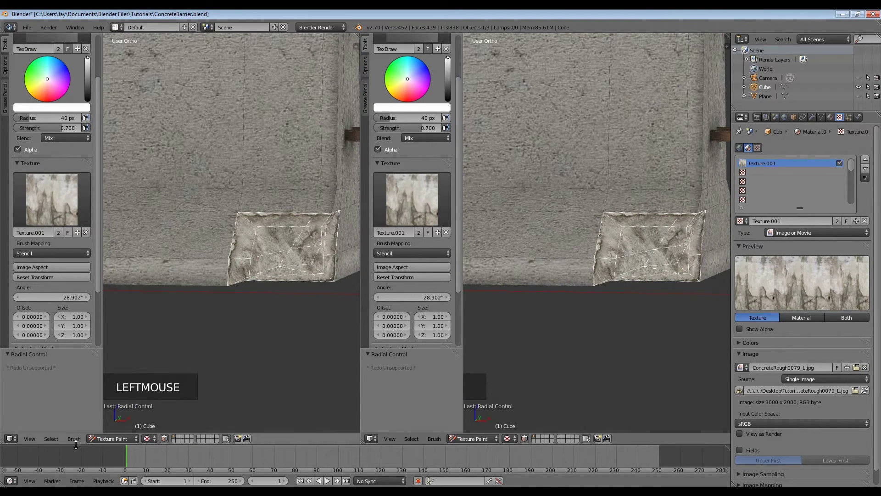
{"action": "left_click", "coordinate": [10, 438]}
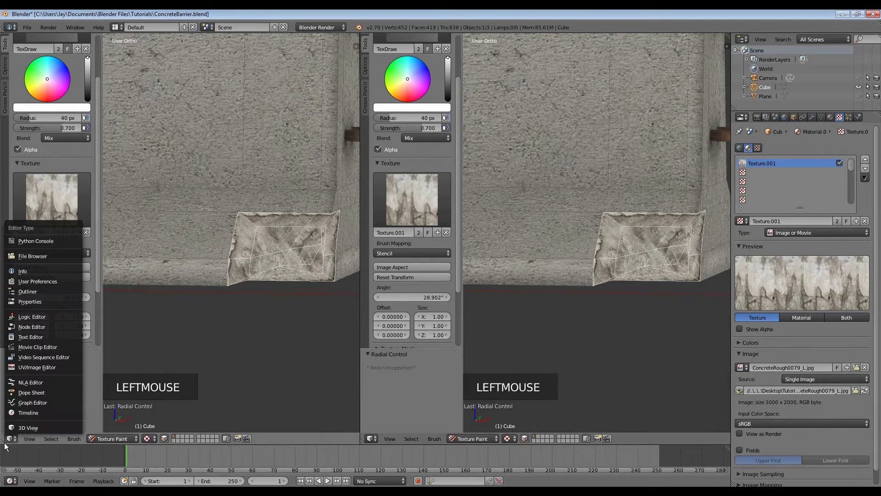
{"action": "left_click", "coordinate": [26, 368]}
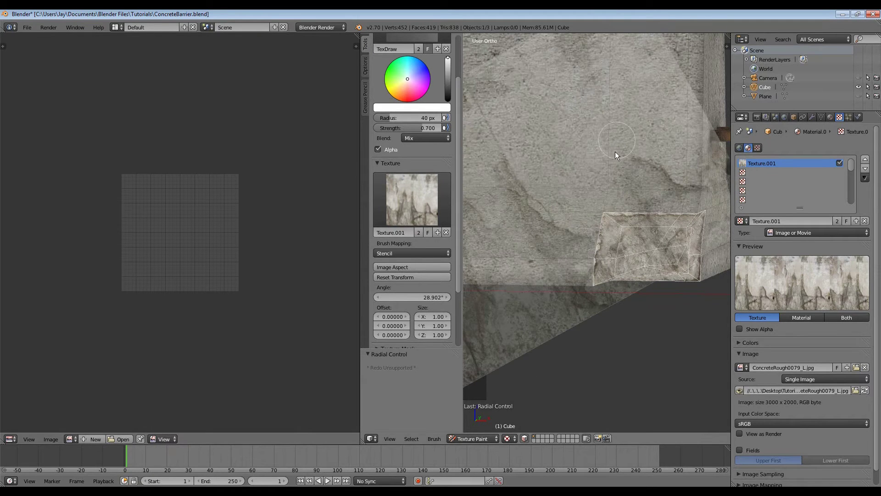
Put the barrier in Edit Mode and select its whole mesh to display its UVs over the diffuse texture.
{"action": "left_click", "coordinate": [477, 439]}
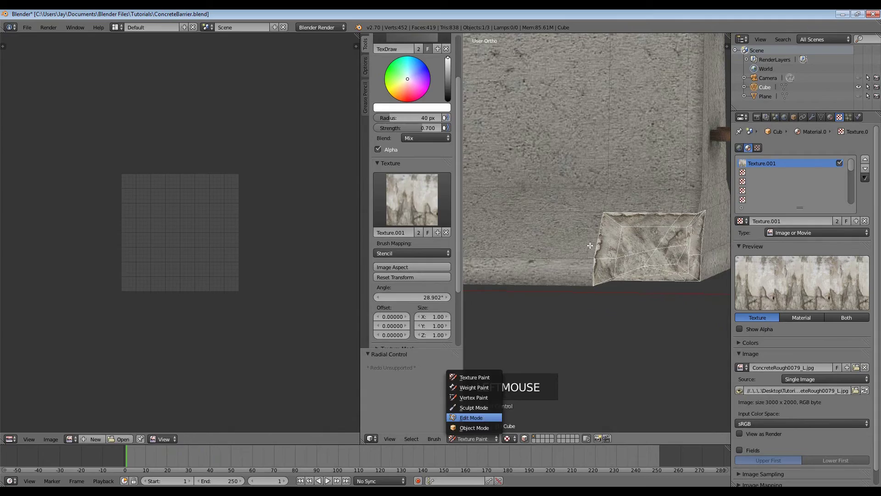
{"action": "left_click", "coordinate": [471, 417]}
{"action": "key", "text": "a"}
{"action": "key", "text": "a"}
{"action": "key", "text": "a"}
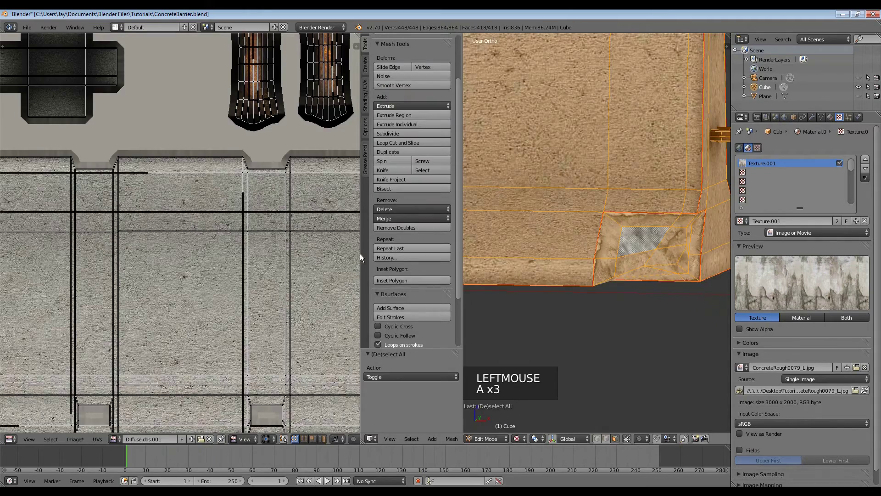
Examine the damaged corner's UV island on the diffuse texture, both enlarged and with its UVs deselected.
{"action": "key", "text": "ctrl+Up"}
{"action": "scroll", "coordinate": [438, 273], "scroll_direction": "down", "scroll_amount": 2}
{"action": "middle_click_drag", "start_coordinate": [643, 278], "coordinate": [461, 264]}
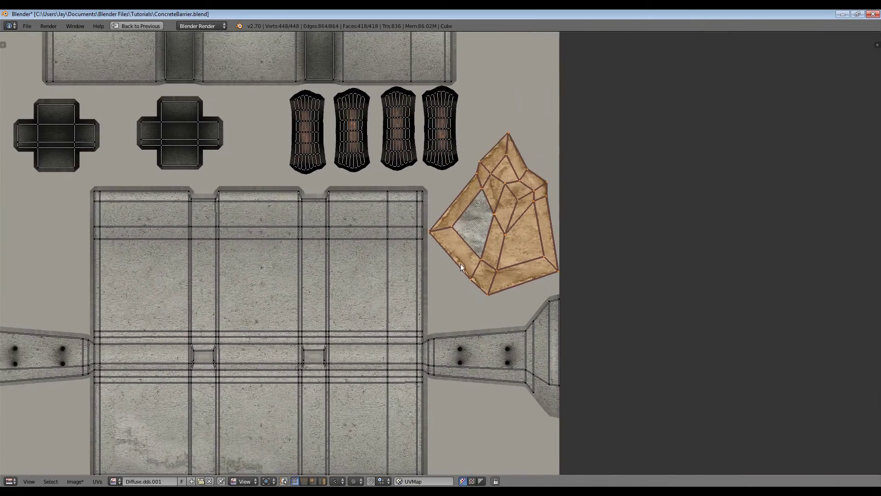
{"action": "key", "text": "shift+space"}
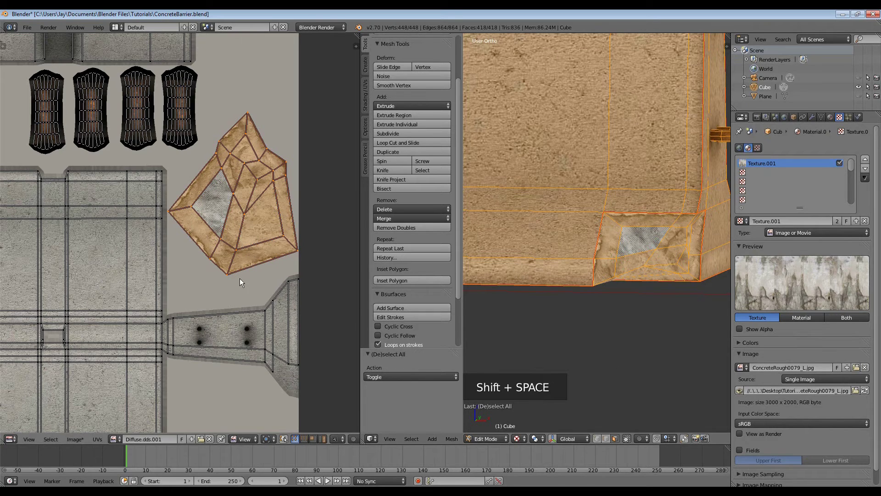
{"action": "key", "text": "a"}
{"action": "scroll", "coordinate": [248, 256], "scroll_direction": "up", "scroll_amount": 1}
{"action": "scroll", "coordinate": [248, 255], "scroll_direction": "up", "scroll_amount": 2}
{"action": "middle_click_drag", "start_coordinate": [248, 256], "coordinate": [276, 257], "text": "shift"}
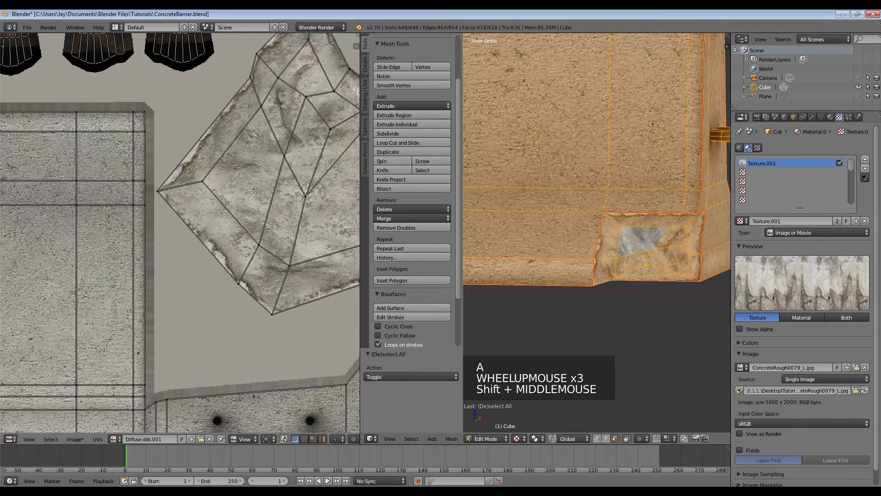
{"action": "scroll", "coordinate": [276, 258], "scroll_direction": "down", "scroll_amount": 6}
{"action": "middle_click_drag", "start_coordinate": [298, 229], "coordinate": [234, 206], "text": "shift"}
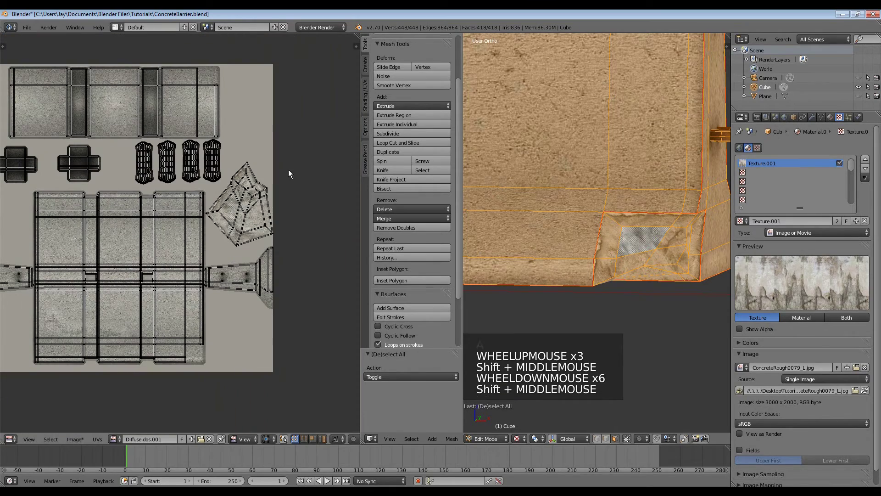
Return to Object Mode and examine the painted corner patch and its rough edges on the diffuse texture.
{"action": "key", "text": "Tab"}
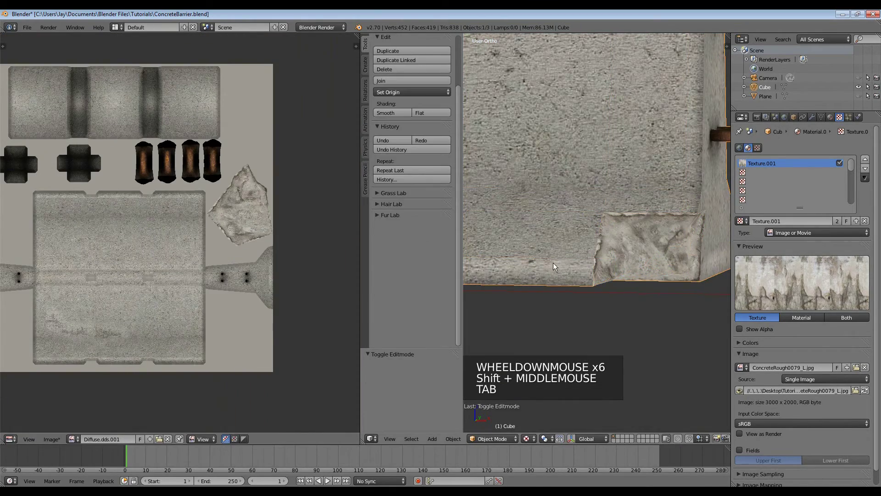
{"action": "scroll", "coordinate": [248, 242], "scroll_direction": "up", "scroll_amount": 4}
{"action": "middle_click_drag", "start_coordinate": [247, 243], "coordinate": [198, 214], "text": "shift"}
{"action": "scroll", "coordinate": [216, 215], "scroll_direction": "up", "scroll_amount": 2}
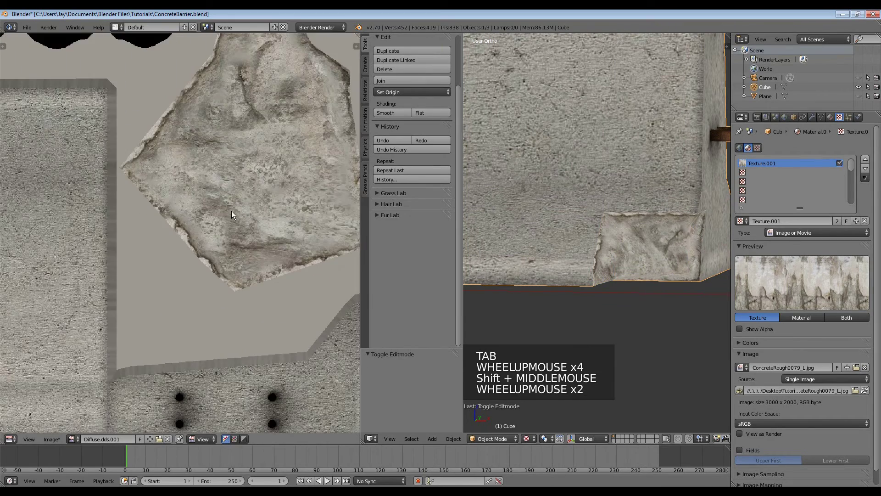
{"action": "middle_click_drag", "start_coordinate": [250, 173], "coordinate": [183, 250], "text": "shift"}
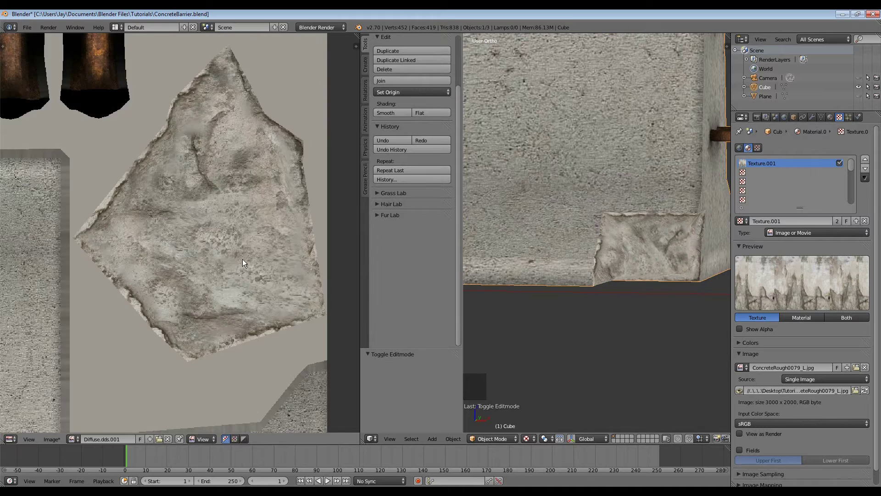
{"action": "scroll", "coordinate": [207, 331], "scroll_direction": "down", "scroll_amount": 2}
{"action": "middle_click_drag", "start_coordinate": [115, 353], "coordinate": [175, 334], "text": "shift"}
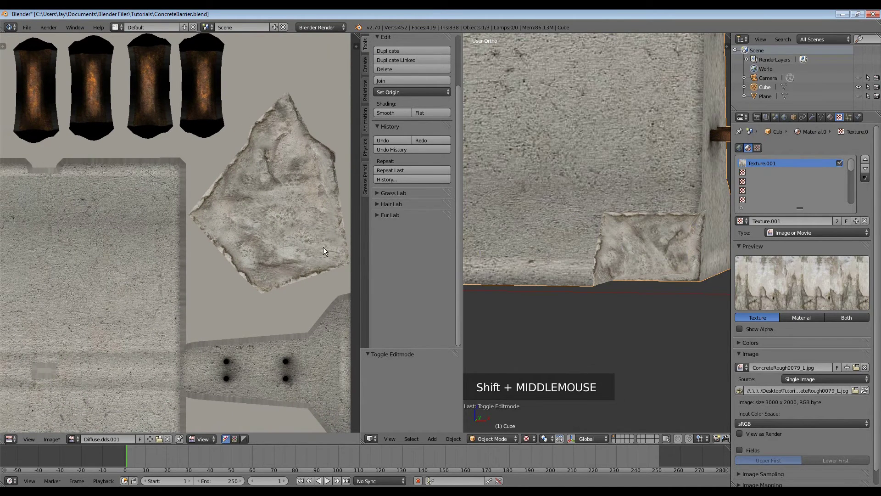
{"action": "scroll", "coordinate": [221, 264], "scroll_direction": "down", "scroll_amount": 2}
{"action": "scroll", "coordinate": [220, 265], "scroll_direction": "up", "scroll_amount": 4}
{"action": "middle_click_drag", "start_coordinate": [349, 41], "coordinate": [230, 67], "text": "shift"}
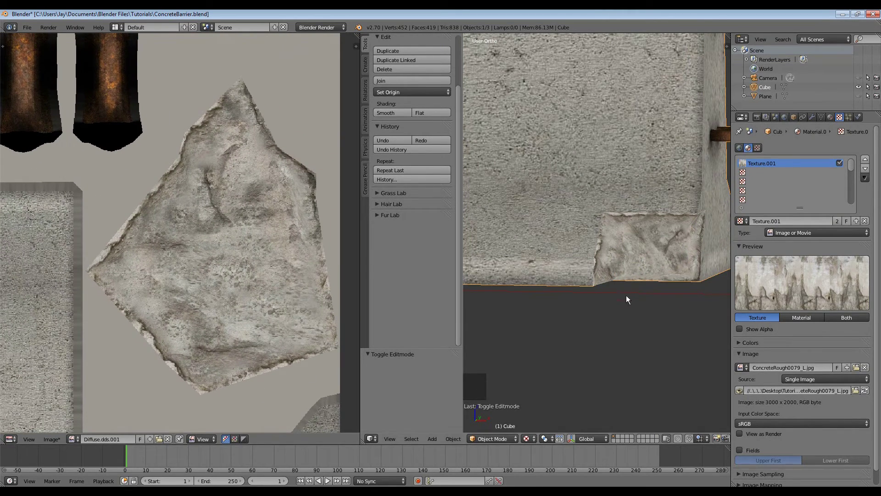
Maximize the 3D view and examine how the textured corner blends with the barrier from several angles.
{"action": "key", "text": "shift+space"}
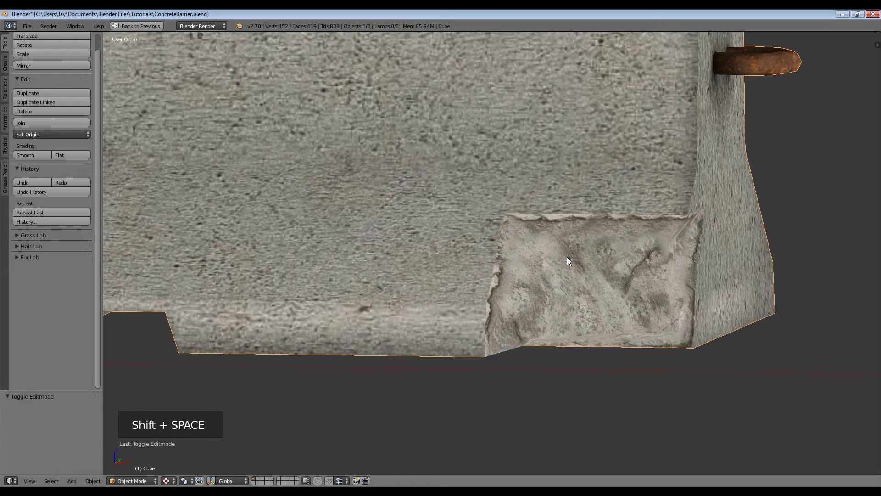
{"action": "scroll", "coordinate": [567, 257], "scroll_direction": "down", "scroll_amount": 4}
{"action": "middle_click_drag", "start_coordinate": [478, 281], "coordinate": [445, 287]}
{"action": "middle_click_drag", "start_coordinate": [522, 294], "coordinate": [511, 259]}
{"action": "scroll", "coordinate": [527, 269], "scroll_direction": "down", "scroll_amount": 3}
{"action": "scroll", "coordinate": [489, 290], "scroll_direction": "up", "scroll_amount": 4}
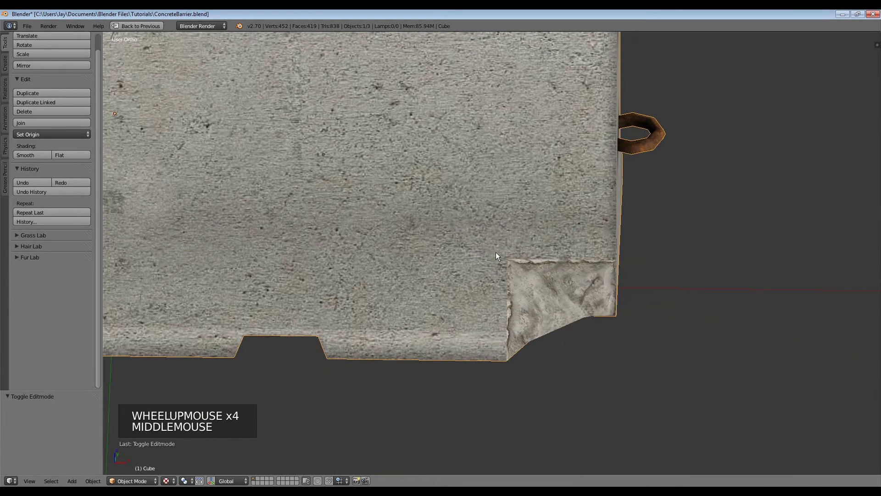
{"action": "key", "text": "Tab"}
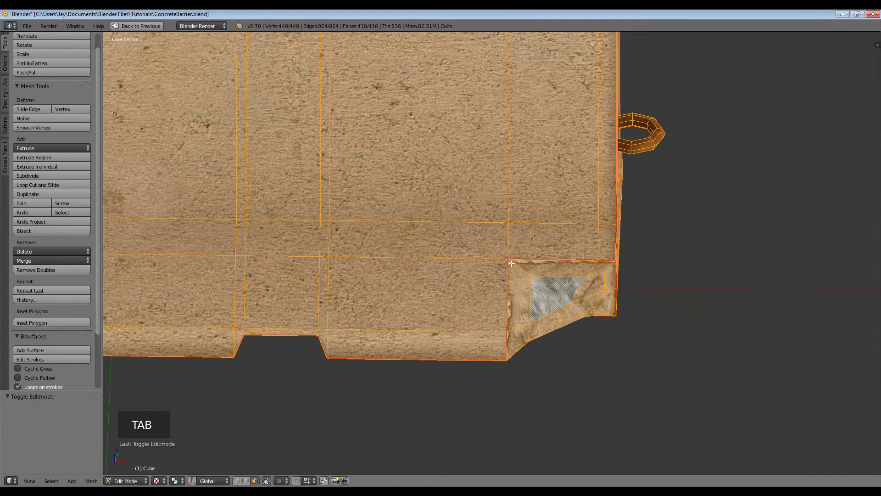
{"action": "key", "text": "Tab"}
{"action": "middle_click_drag", "start_coordinate": [624, 297], "coordinate": [591, 280]}
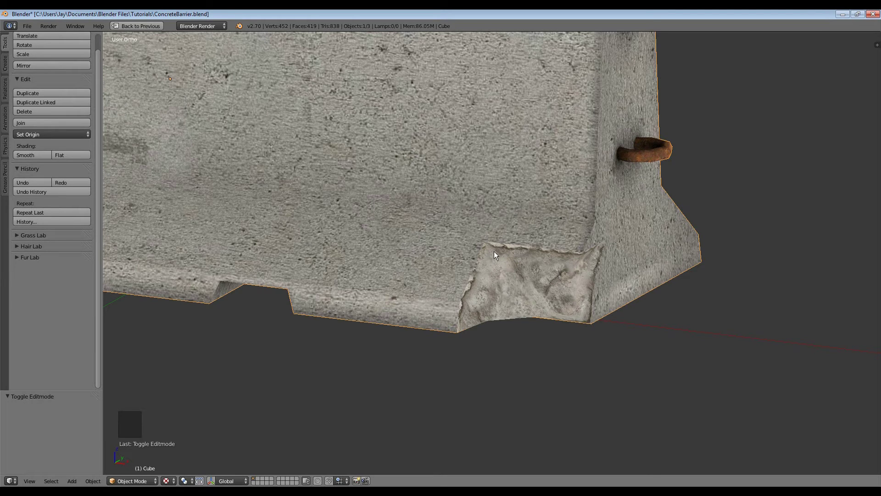
Enter Edit Mode with vertex selection and select the vertex at the damaged area's upper inner corner.
{"action": "key", "text": "Tab"}
{"action": "middle_click_drag", "start_coordinate": [493, 252], "coordinate": [490, 271]}
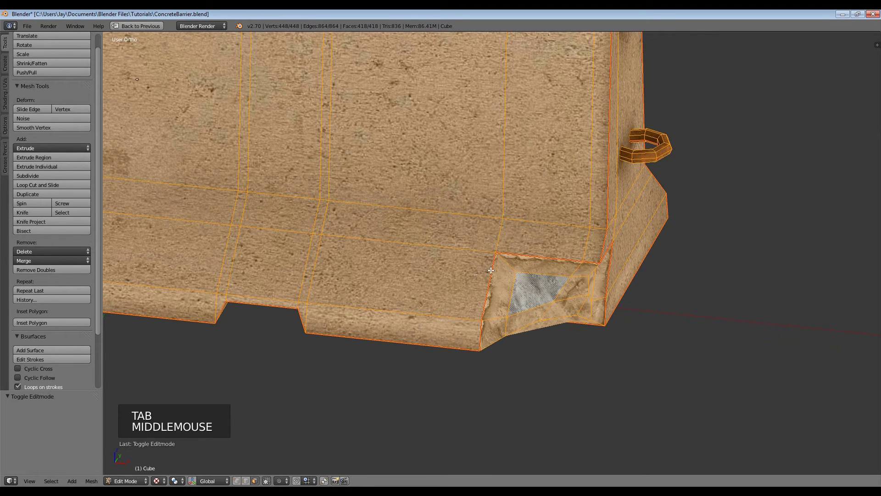
{"action": "key", "text": "ctrl+Tab"}
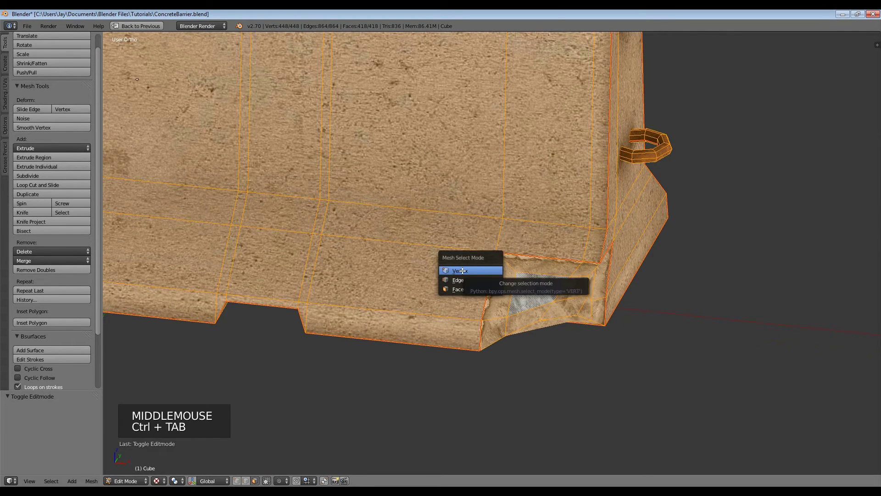
{"action": "left_click", "coordinate": [462, 271]}
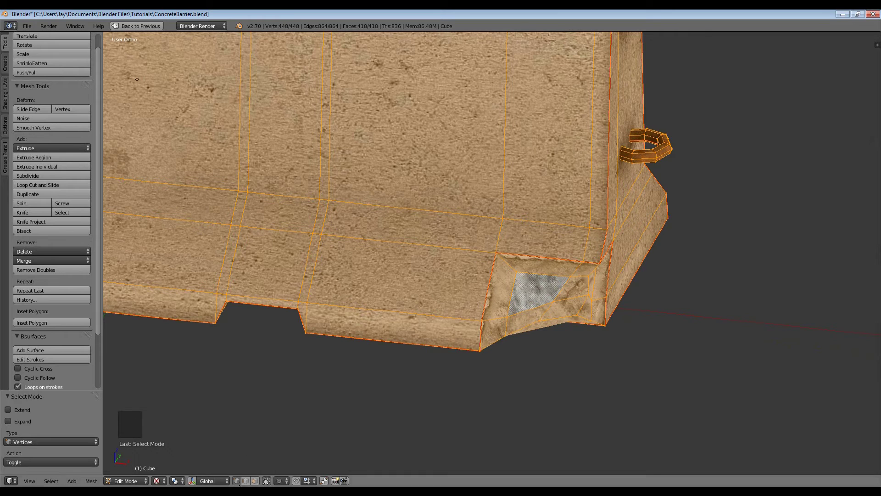
{"action": "right_click", "coordinate": [496, 253]}
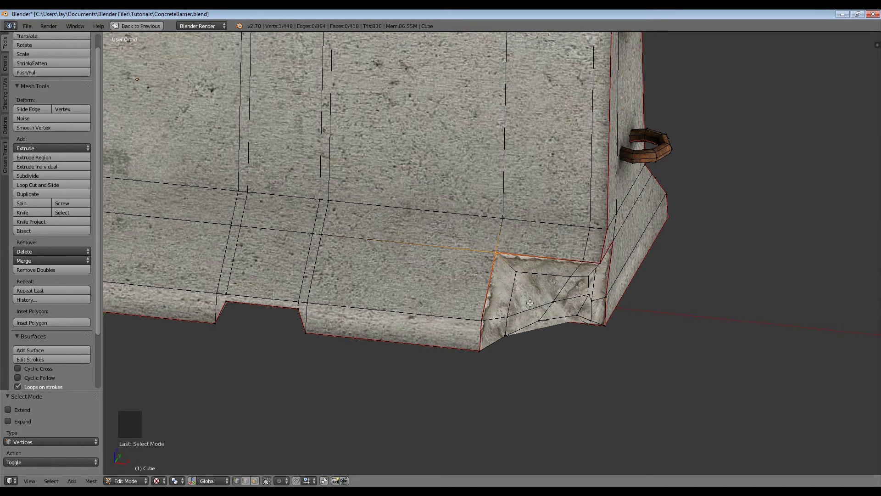
In front view, move the damaged area's upper inner corner vertex about 0.062 along X.
{"action": "key", "text": "KP_1"}
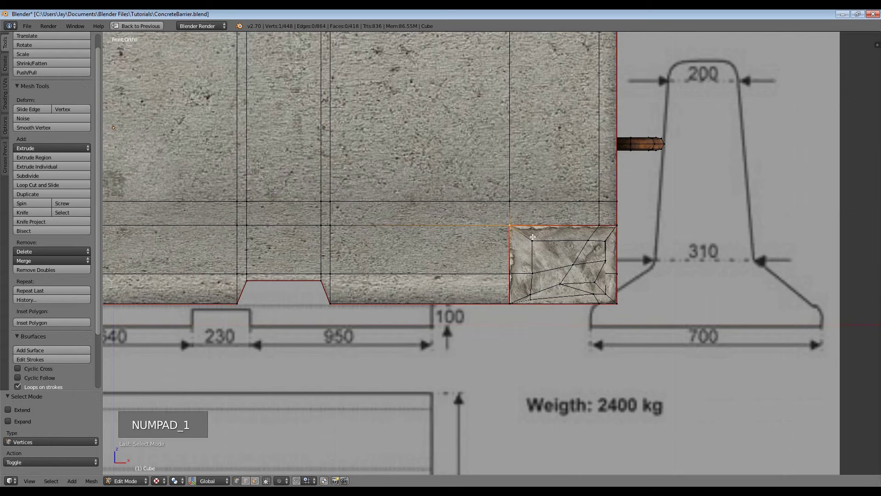
{"action": "scroll", "coordinate": [532, 236], "scroll_direction": "up", "scroll_amount": 3}
{"action": "middle_click_drag", "start_coordinate": [599, 152], "coordinate": [525, 182], "text": "shift"}
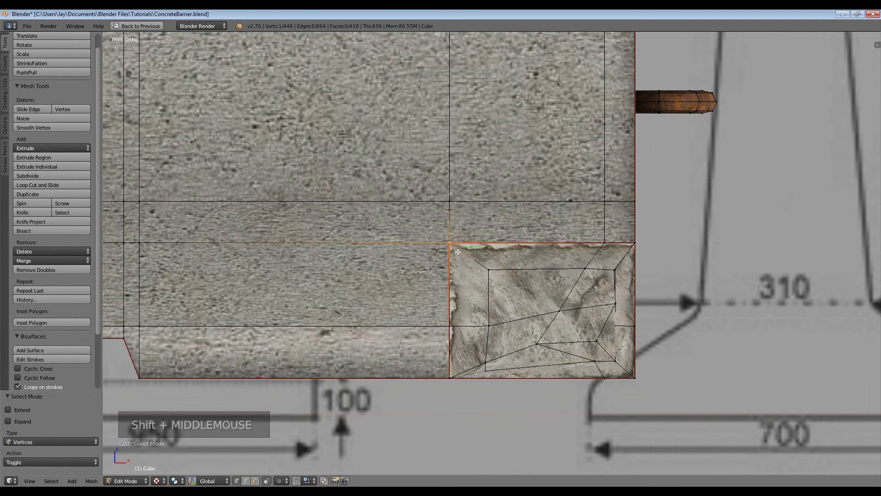
{"action": "key", "text": "g"}
{"action": "key", "text": "x"}
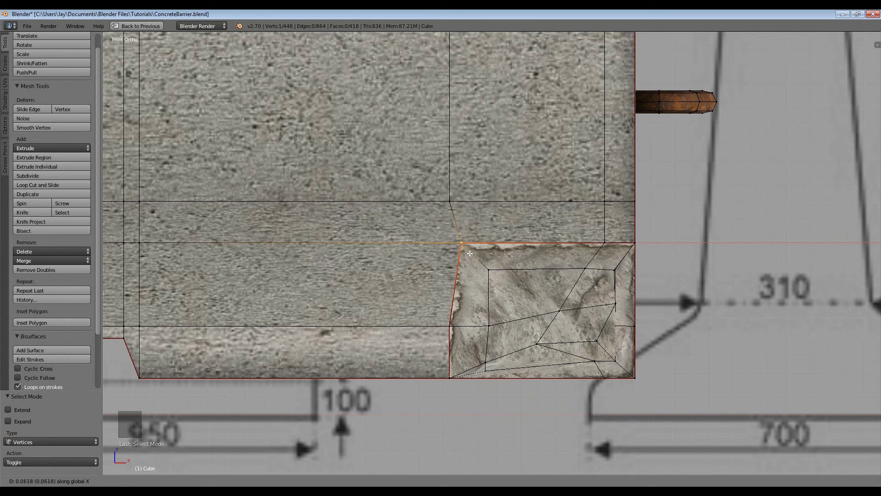
{"action": "left_click", "coordinate": [470, 253]}
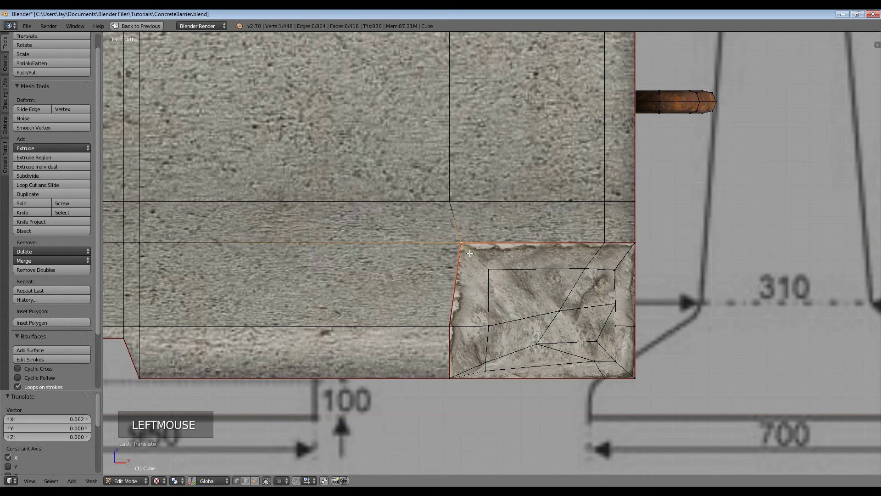
Lower the upper inner corner vertex along the sloped face by about -0.016 X, -0.060 Y and -0.050 Z.
{"action": "middle_click_drag", "start_coordinate": [500, 249], "coordinate": [480, 301]}
{"action": "scroll", "coordinate": [472, 277], "scroll_direction": "down", "scroll_amount": 4}
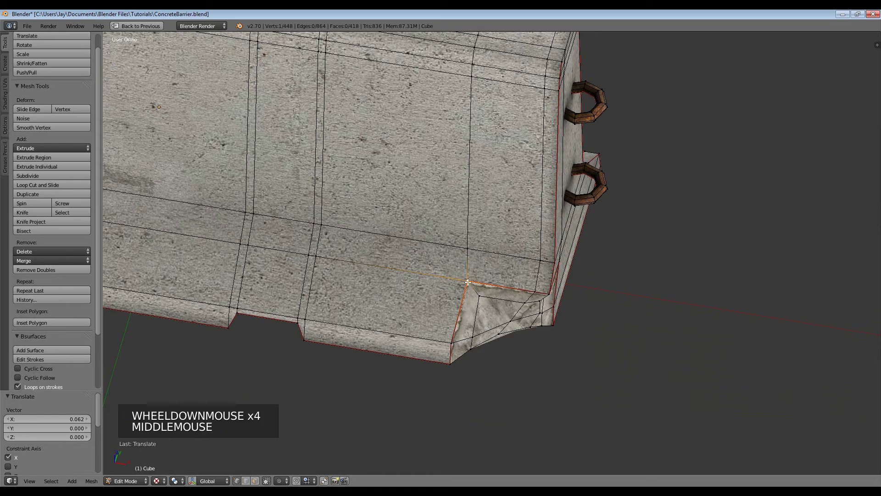
{"action": "scroll", "coordinate": [482, 301], "scroll_direction": "up", "scroll_amount": 5}
{"action": "middle_click_drag", "start_coordinate": [481, 301], "coordinate": [534, 295], "text": "shift"}
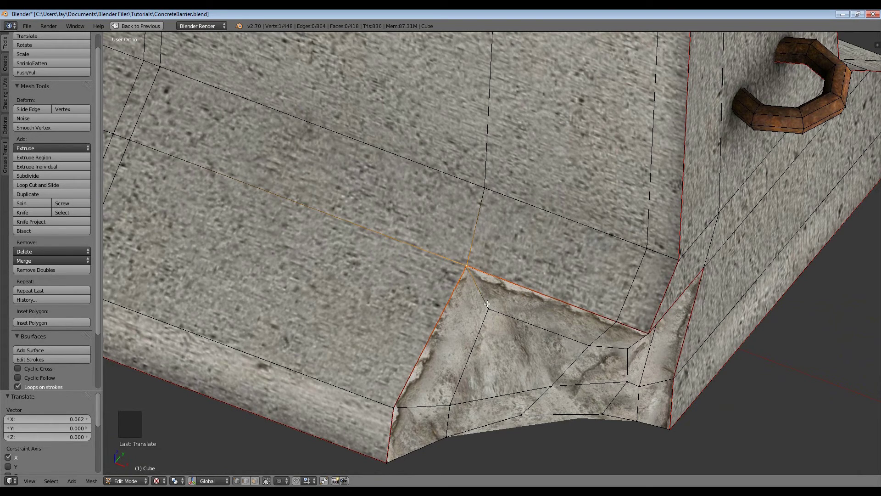
{"action": "key", "text": "g"}
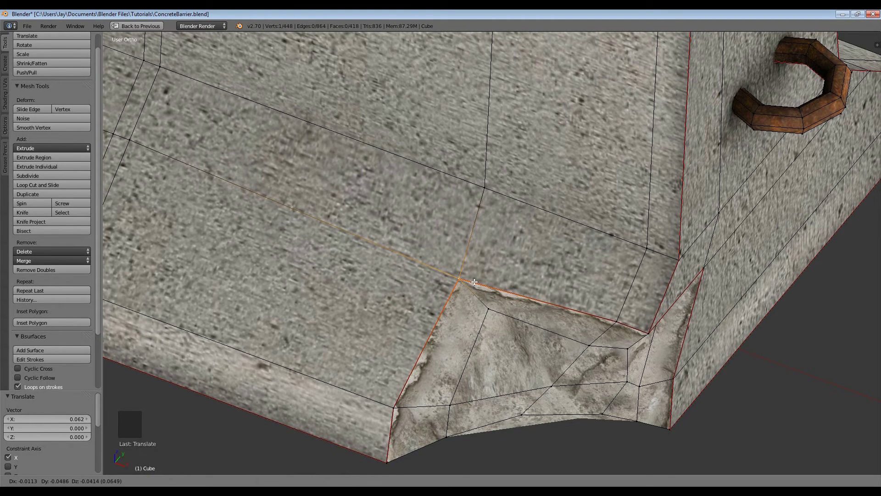
{"action": "left_click", "coordinate": [469, 286]}
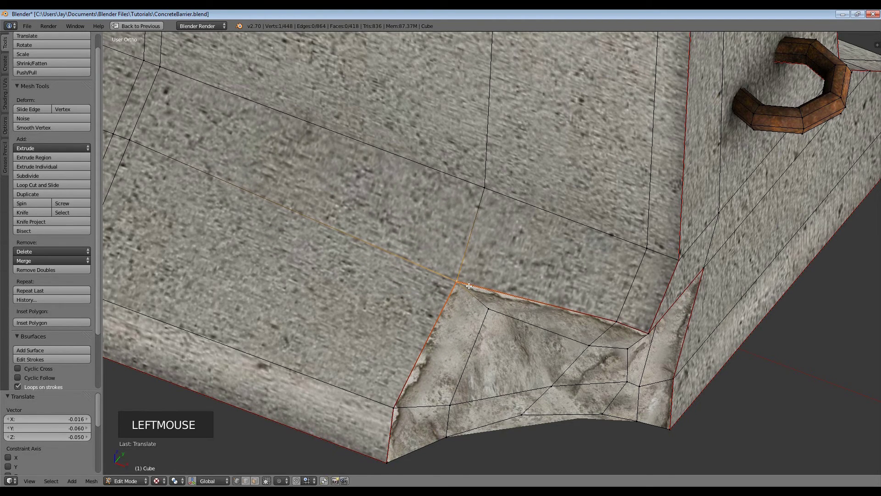
In right view, shift the moved vertex about -0.0006 Y and 0.001 Z so it lies flush with the sloped face.
{"action": "scroll", "coordinate": [454, 268], "scroll_direction": "down", "scroll_amount": 4}
{"action": "middle_click_drag", "start_coordinate": [454, 268], "coordinate": [421, 242]}
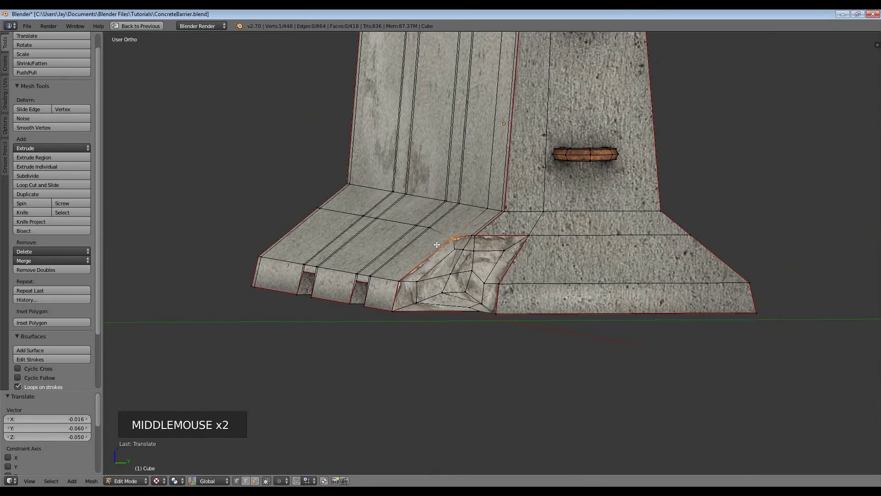
{"action": "key", "text": "KP_3"}
{"action": "scroll", "coordinate": [434, 241], "scroll_direction": "down", "scroll_amount": 1}
{"action": "scroll", "coordinate": [435, 241], "scroll_direction": "up", "scroll_amount": 12}
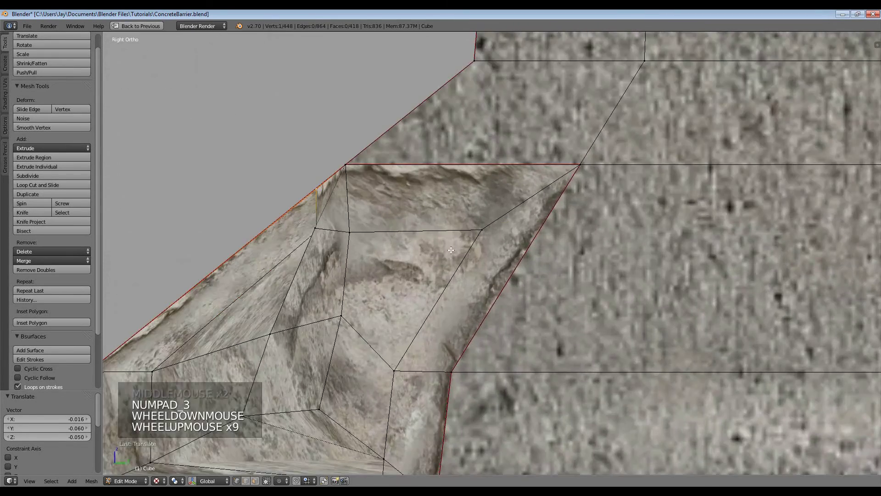
{"action": "middle_click_drag", "start_coordinate": [314, 193], "coordinate": [567, 284], "text": "shift"}
{"action": "scroll", "coordinate": [390, 229], "scroll_direction": "up", "scroll_amount": 4}
{"action": "scroll", "coordinate": [451, 266], "scroll_direction": "up", "scroll_amount": 3}
{"action": "scroll", "coordinate": [451, 265], "scroll_direction": "up", "scroll_amount": 5}
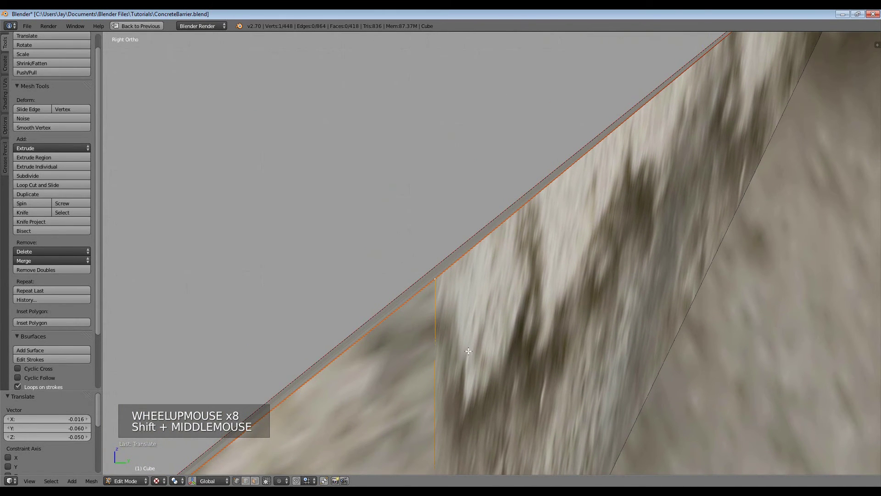
{"action": "key", "text": "g"}
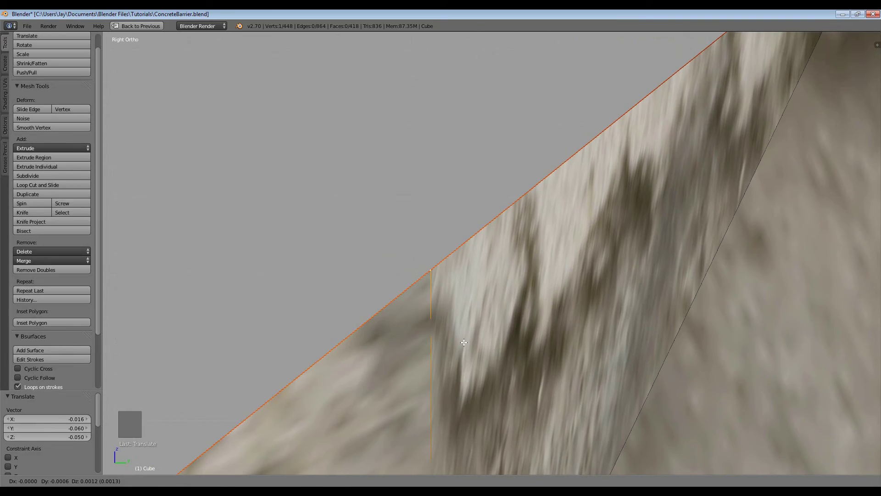
{"action": "left_click", "coordinate": [465, 342]}
Move the vertex where the damage's inner edge meets the lower bevel about -0.085 along X, and return to Object Mode.
{"action": "scroll", "coordinate": [460, 332], "scroll_direction": "down", "scroll_amount": 9}
{"action": "middle_click_drag", "start_coordinate": [460, 332], "coordinate": [647, 184]}
{"action": "scroll", "coordinate": [482, 313], "scroll_direction": "down", "scroll_amount": 10}
{"action": "middle_click_drag", "start_coordinate": [646, 239], "coordinate": [657, 211]}
{"action": "right_click", "coordinate": [655, 217]}
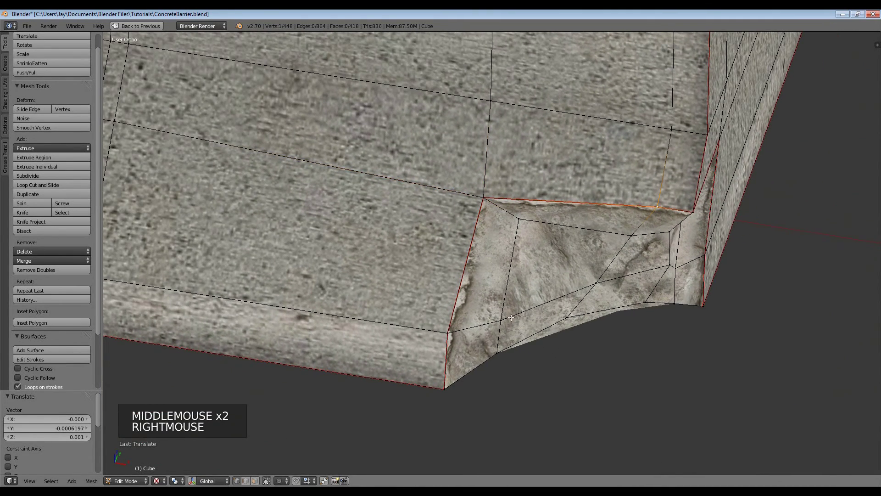
{"action": "middle_click_drag", "start_coordinate": [511, 318], "coordinate": [465, 323]}
{"action": "right_click", "coordinate": [464, 324]}
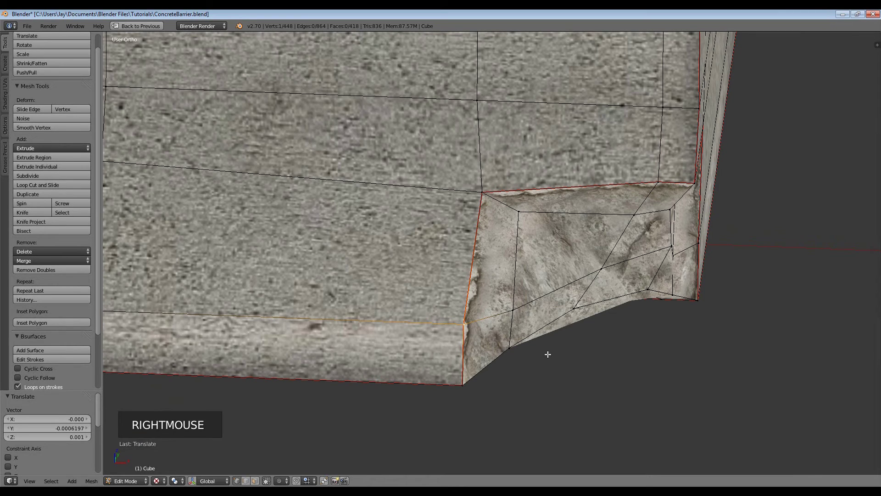
{"action": "key", "text": "g"}
{"action": "key", "text": "g"}
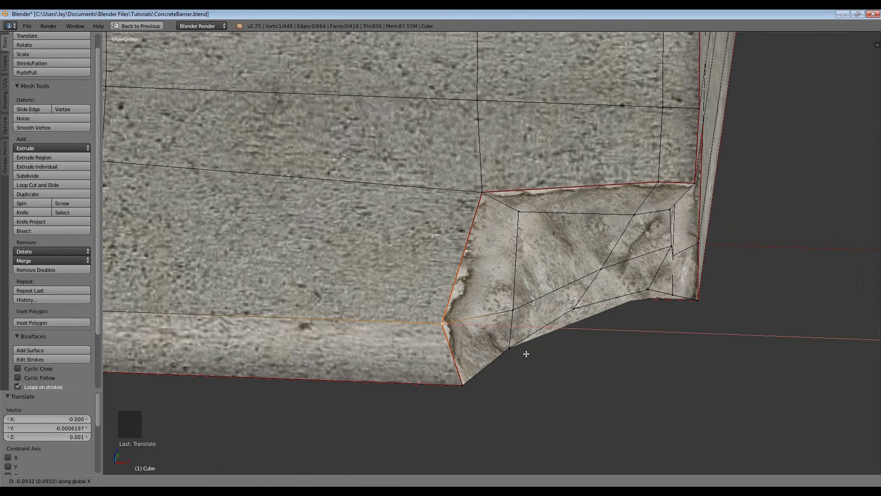
{"action": "left_click", "coordinate": [531, 352]}
{"action": "scroll", "coordinate": [551, 342], "scroll_direction": "down", "scroll_amount": 4}
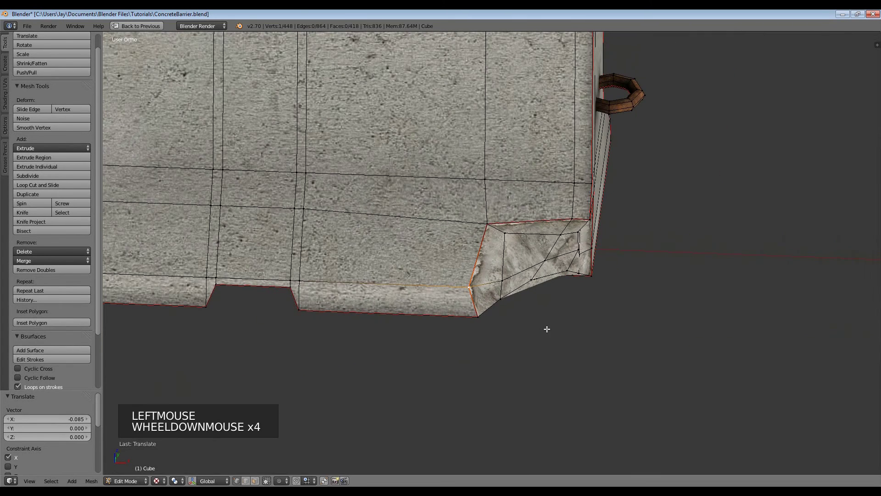
{"action": "key", "text": "Tab"}
{"action": "middle_click_drag", "start_coordinate": [600, 319], "coordinate": [477, 298]}
{"action": "scroll", "coordinate": [560, 312], "scroll_direction": "down", "scroll_amount": 4}
{"action": "scroll", "coordinate": [503, 273], "scroll_direction": "up", "scroll_amount": 6}
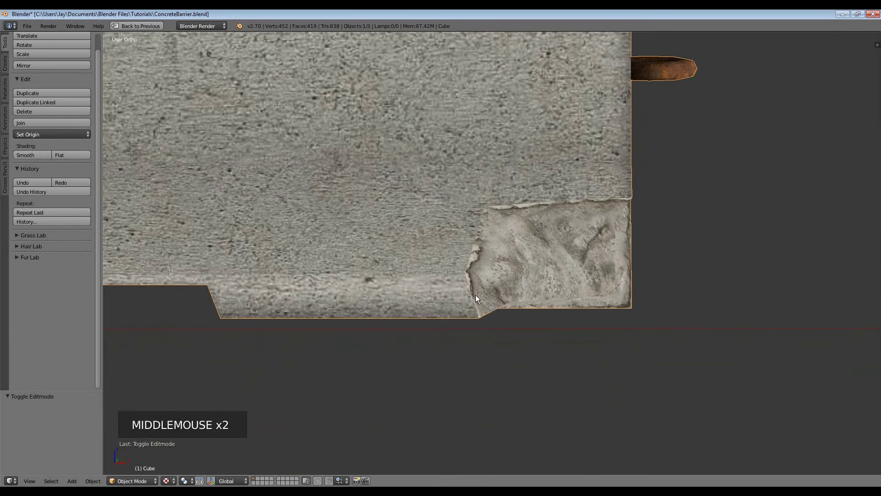
Try to move the damage's inner vertex on the barrier's bottom edge about -0.14 along X.
{"action": "key", "text": "Tab"}
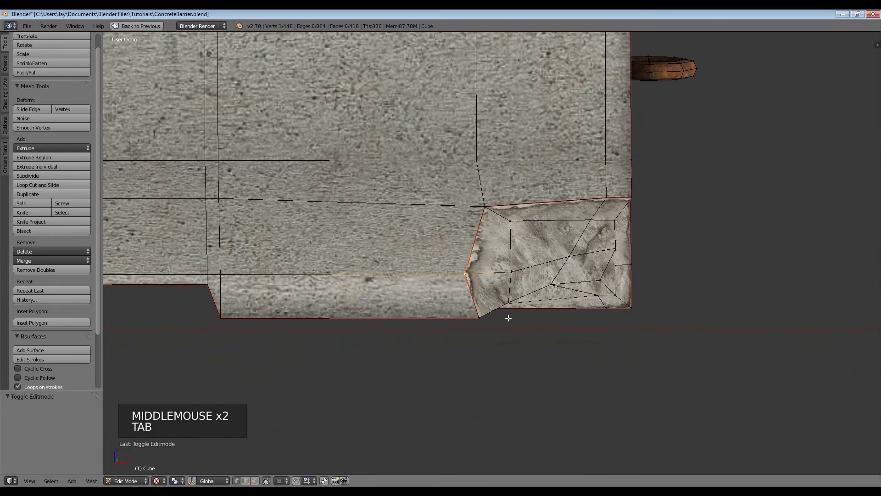
{"action": "right_click", "coordinate": [481, 318]}
{"action": "middle_click_drag", "start_coordinate": [522, 326], "coordinate": [519, 303]}
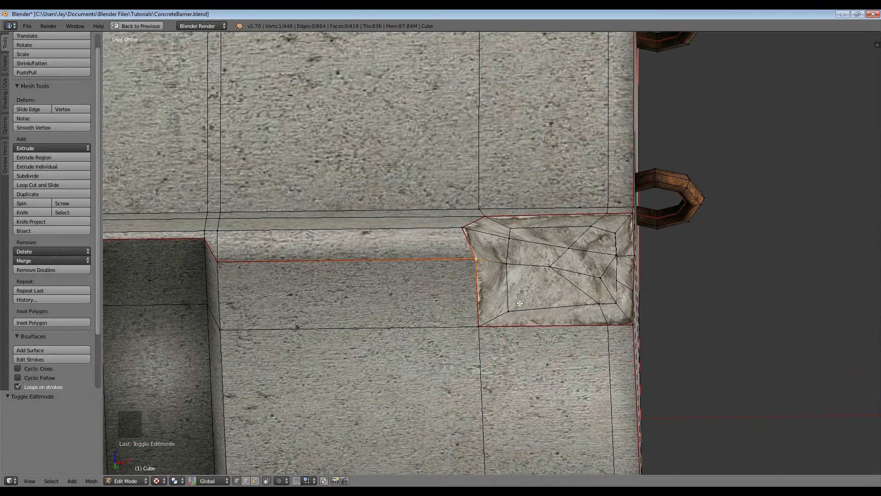
{"action": "key", "text": "g"}
{"action": "key", "text": "x"}
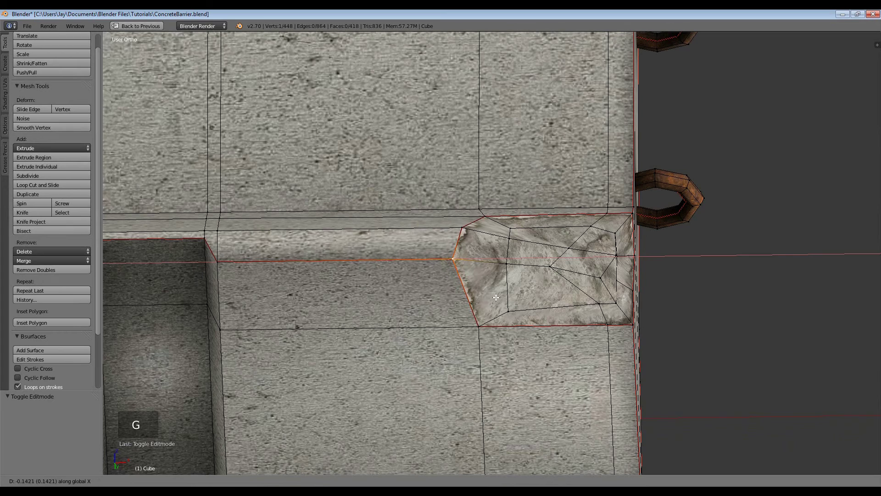
{"action": "left_click", "coordinate": [495, 297]}
Undo the last move of the bottom edge vertex and return to Object Mode.
{"action": "middle_click_drag", "start_coordinate": [510, 295], "coordinate": [527, 318]}
{"action": "key", "text": "Tab"}
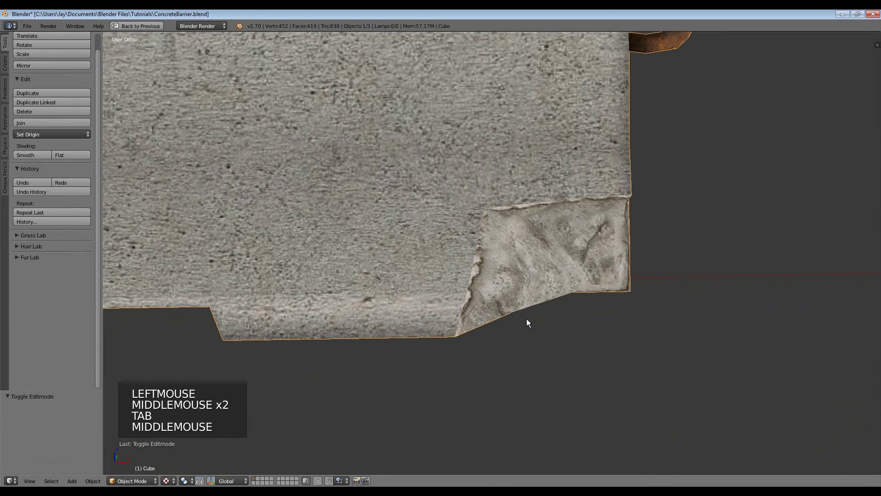
{"action": "key", "text": "Tab"}
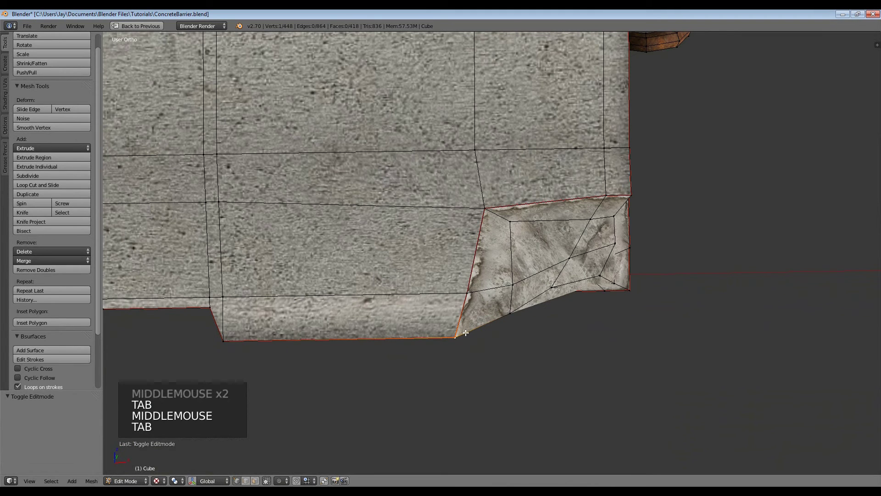
{"action": "key", "text": "ctrl+z"}
{"action": "key", "text": "ctrl+z"}
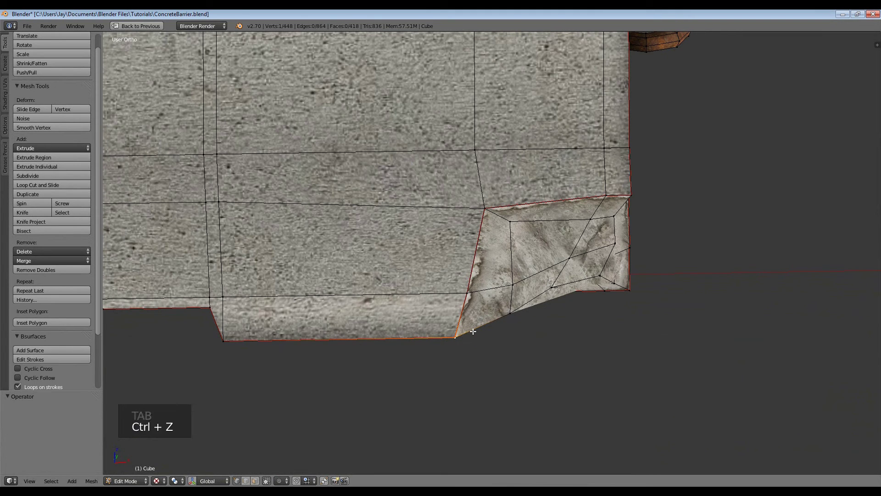
{"action": "key", "text": "Tab"}
{"action": "mouse_move", "coordinate": [525, 321]}
{"action": "middle_mouse_down"}
{"action": "mouse_move", "coordinate": [488, 296]}
{"action": "mouse_move", "coordinate": [431, 300]}
{"action": "mouse_move", "coordinate": [431, 307]}
{"action": "mouse_move", "coordinate": [581, 319]}
{"action": "mouse_move", "coordinate": [537, 346]}
{"action": "mouse_move", "coordinate": [515, 337]}
{"action": "mouse_move", "coordinate": [516, 319]}
{"action": "middle_mouse_up"}
{"action": "key", "text": "Tab"}
{"action": "key", "text": "Tab"}
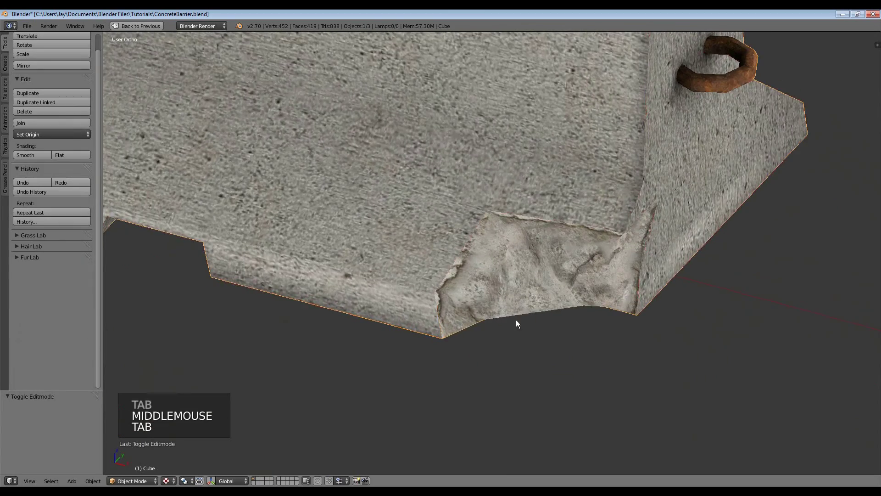
Examine the whole textured barrier and its damaged corner from several angles.
{"action": "scroll", "coordinate": [539, 312], "scroll_direction": "down", "scroll_amount": 4}
{"action": "middle_click_drag", "start_coordinate": [633, 335], "coordinate": [504, 379]}
{"action": "scroll", "coordinate": [578, 331], "scroll_direction": "down", "scroll_amount": 1}
{"action": "scroll", "coordinate": [541, 315], "scroll_direction": "down", "scroll_amount": 3}
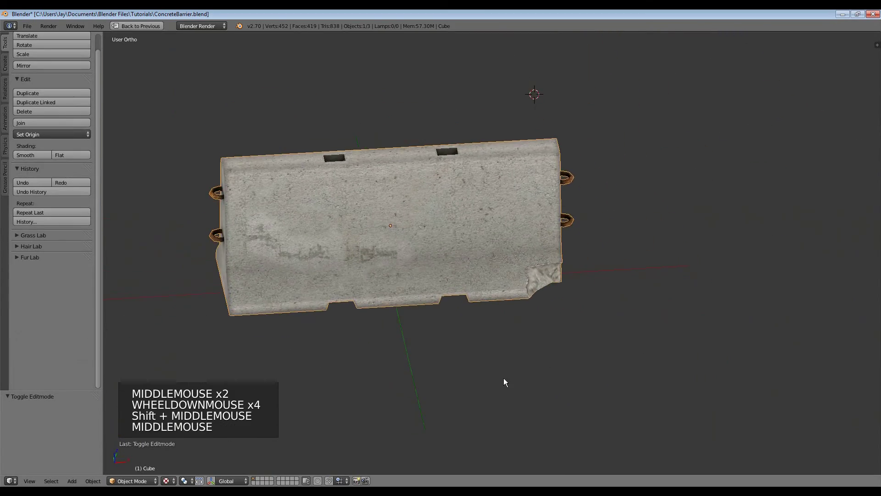
{"action": "middle_click_drag", "start_coordinate": [604, 337], "coordinate": [483, 340]}
{"action": "middle_click_drag", "start_coordinate": [581, 270], "coordinate": [517, 307]}
{"action": "scroll", "coordinate": [528, 365], "scroll_direction": "up", "scroll_amount": 4}
{"action": "middle_click_drag", "start_coordinate": [528, 364], "coordinate": [526, 315], "text": "shift"}
{"action": "scroll", "coordinate": [527, 315], "scroll_direction": "down", "scroll_amount": 4}
{"action": "middle_click_drag", "start_coordinate": [497, 284], "coordinate": [503, 289], "text": "shift"}
{"action": "mouse_move", "coordinate": [502, 289]}
{"action": "middle_mouse_down"}
{"action": "mouse_move", "coordinate": [509, 295]}
{"action": "mouse_move", "coordinate": [503, 282]}
{"action": "middle_mouse_up"}
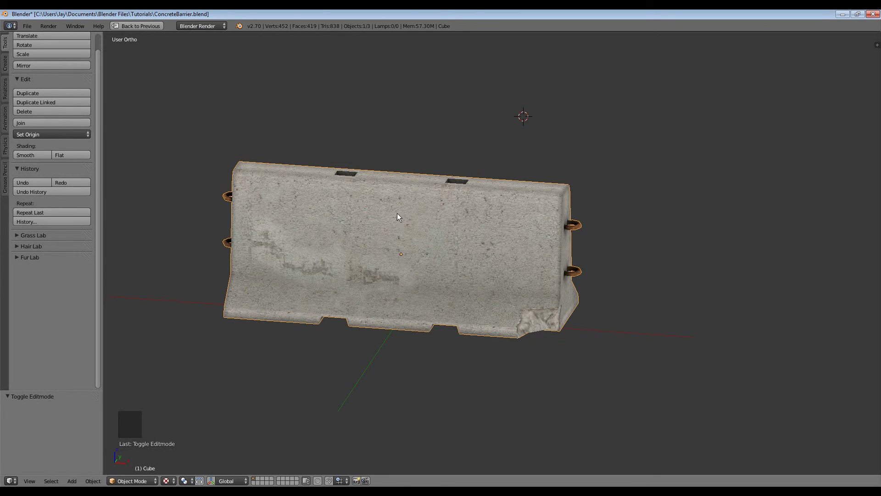
{"action": "mouse_move", "coordinate": [493, 220]}
{"action": "middle_mouse_down"}
{"action": "mouse_move", "coordinate": [445, 210]}
{"action": "mouse_move", "coordinate": [429, 228]}
{"action": "mouse_move", "coordinate": [503, 221]}
{"action": "middle_mouse_up"}
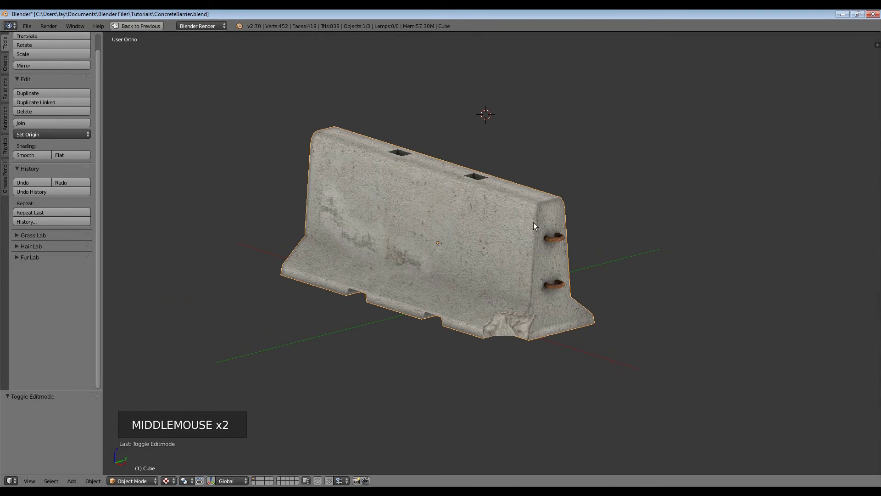
{"action": "middle_click_drag", "start_coordinate": [408, 210], "coordinate": [424, 184]}
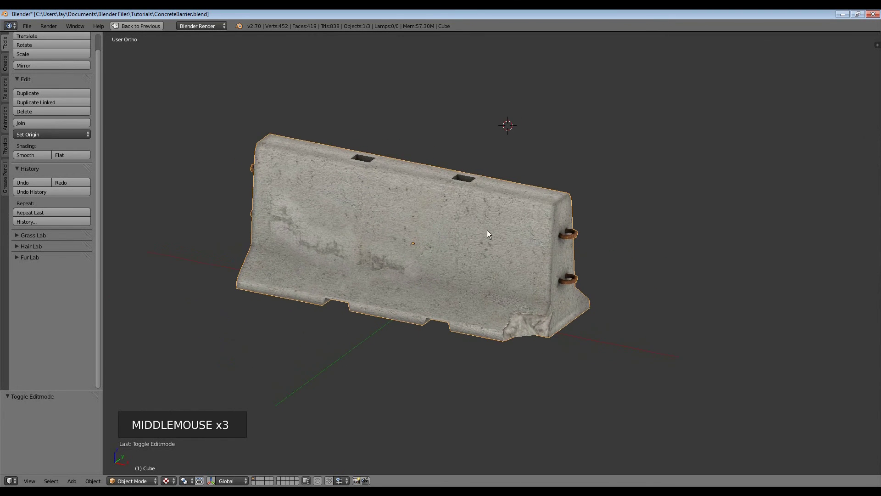
{"action": "middle_click_drag", "start_coordinate": [425, 227], "coordinate": [413, 219]}
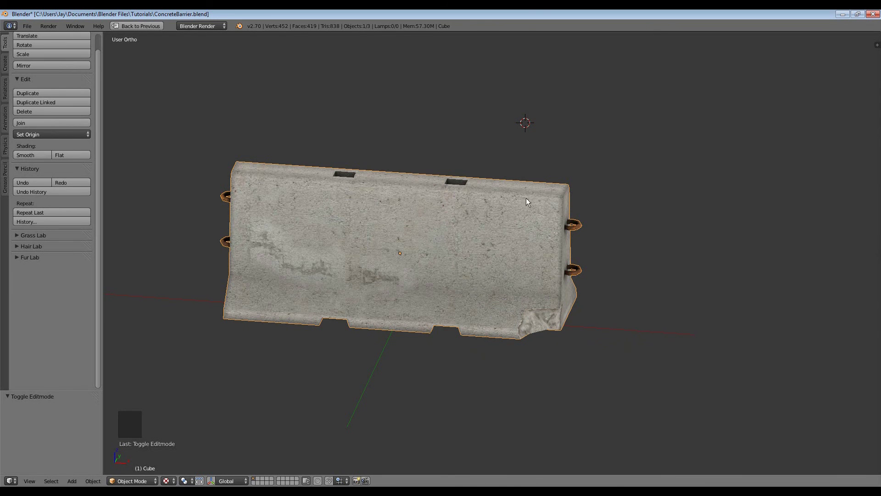
{"action": "middle_click_drag", "start_coordinate": [391, 228], "coordinate": [384, 207]}
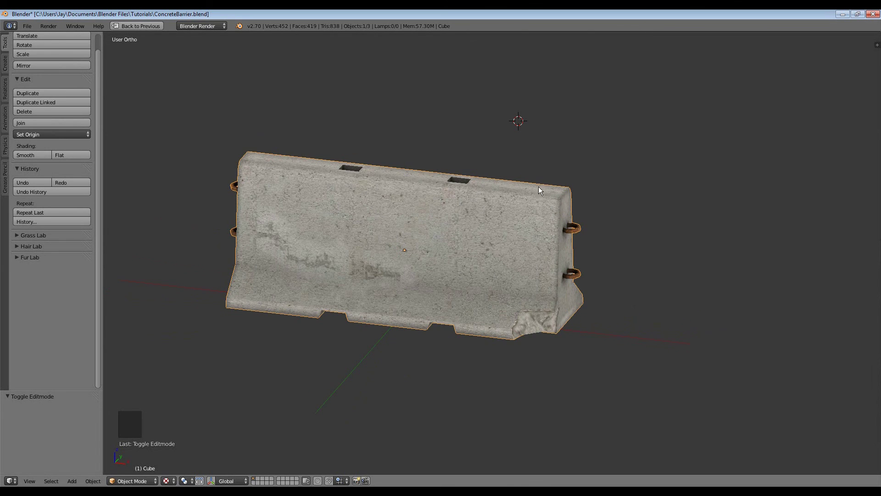
{"action": "middle_click_drag", "start_coordinate": [540, 190], "coordinate": [538, 201]}
{"action": "mouse_move", "coordinate": [453, 226]}
{"action": "middle_mouse_down"}
{"action": "mouse_move", "coordinate": [493, 225]}
{"action": "mouse_move", "coordinate": [470, 226]}
{"action": "middle_mouse_up"}
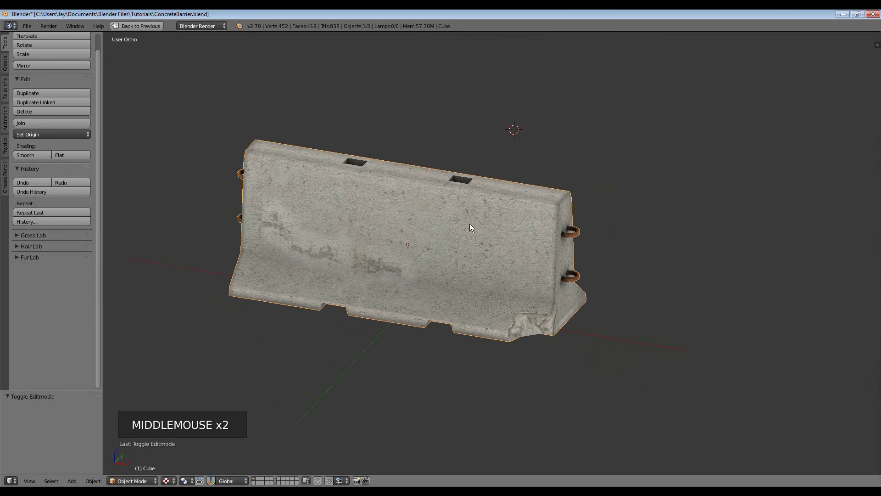
{"action": "middle_click_drag", "start_coordinate": [565, 276], "coordinate": [551, 286]}
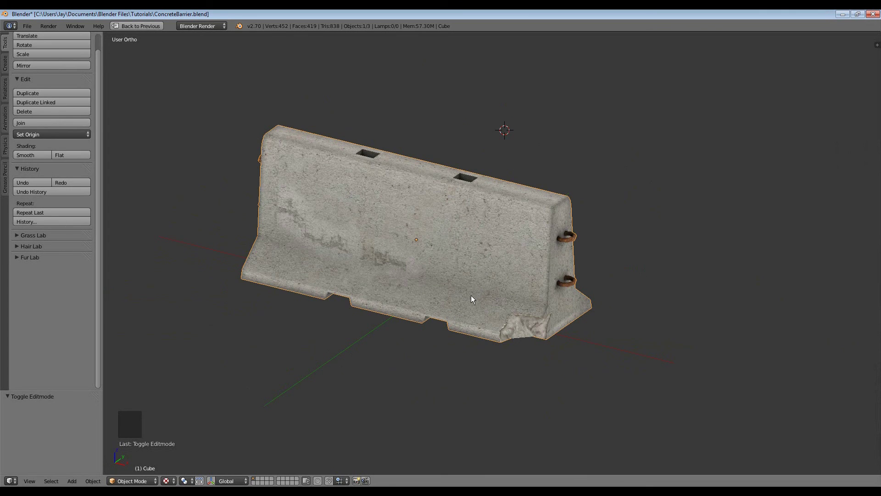
{"action": "middle_click_drag", "start_coordinate": [485, 222], "coordinate": [450, 236]}
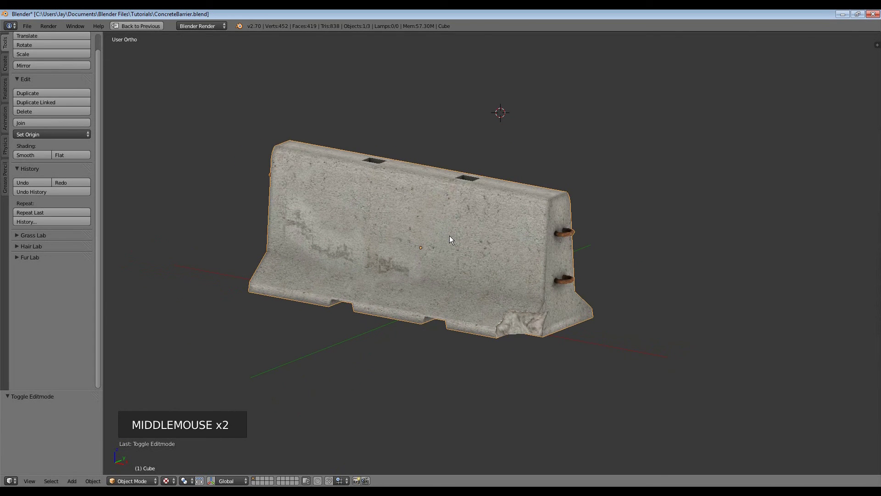